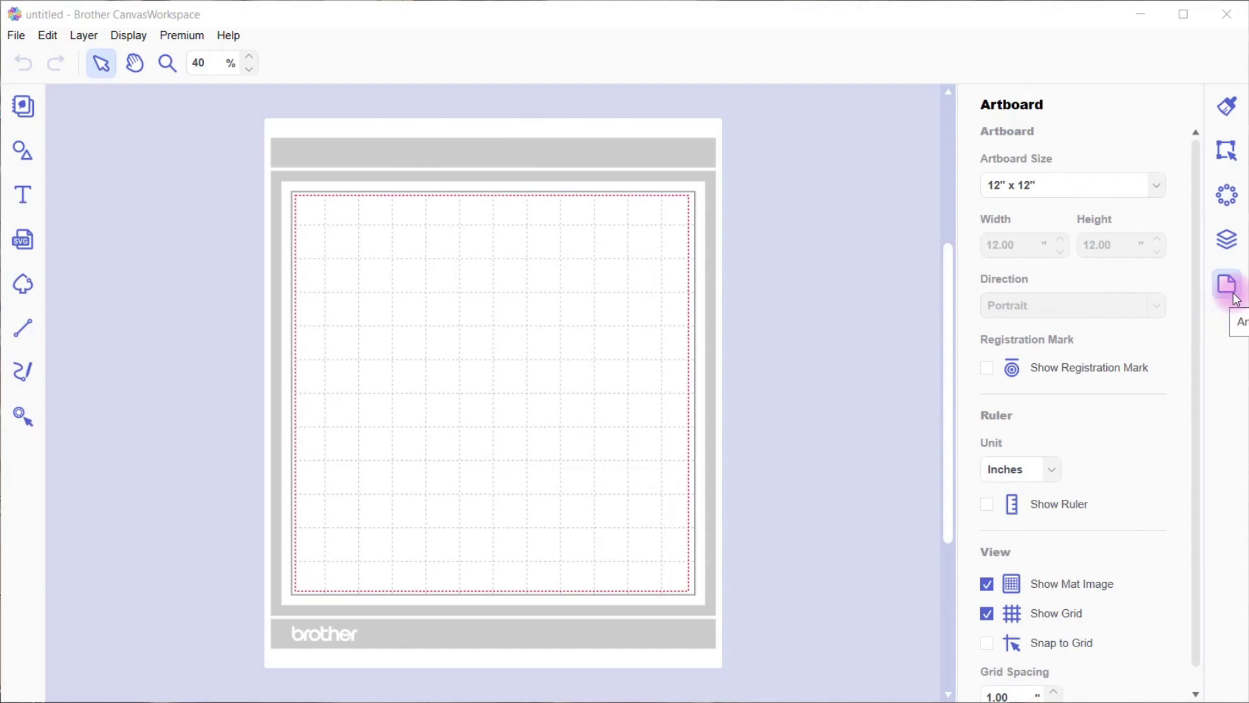
- Set the artboard size to A4 (8.3" x 11.7") in portrait
left_click(1154, 185)
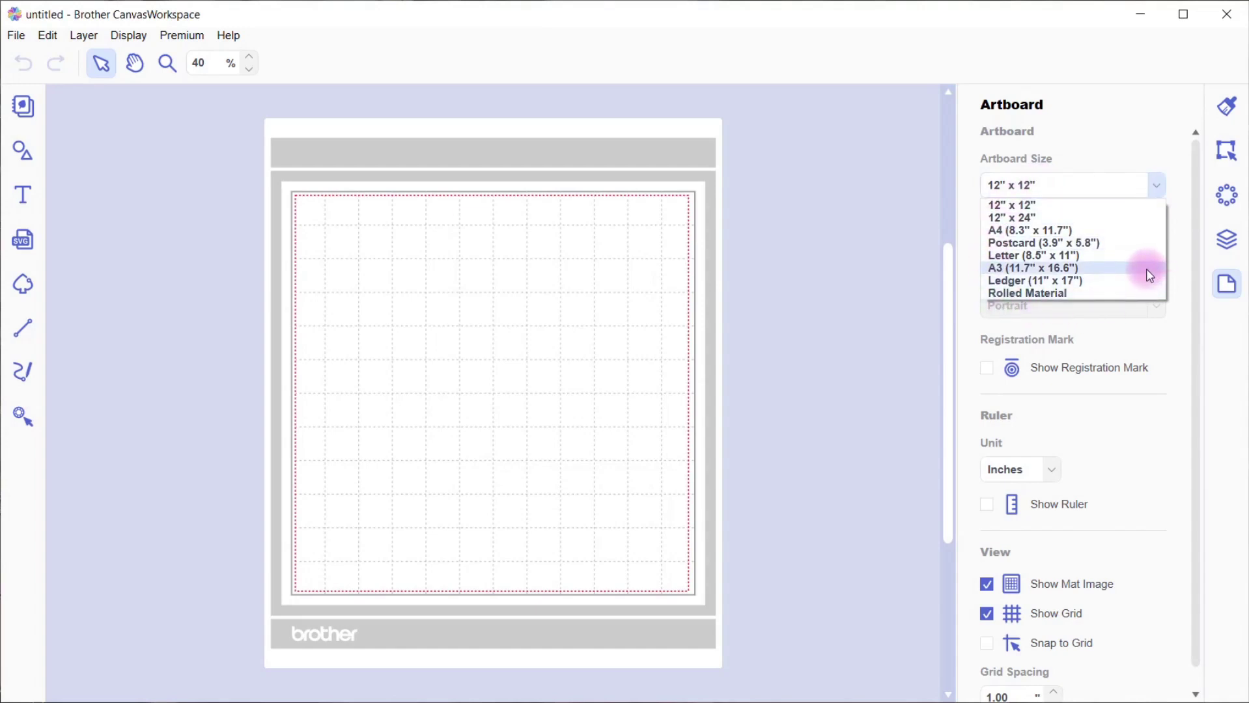
left_click(1112, 236)
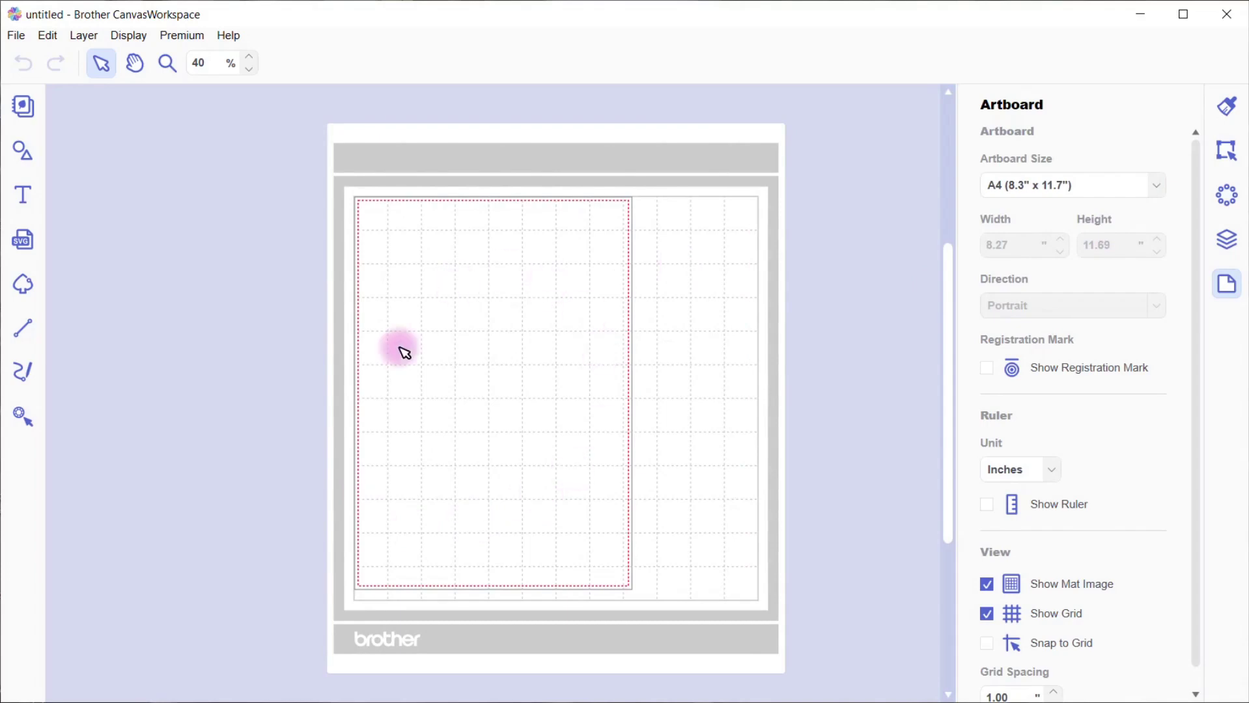
left_click(180, 39)
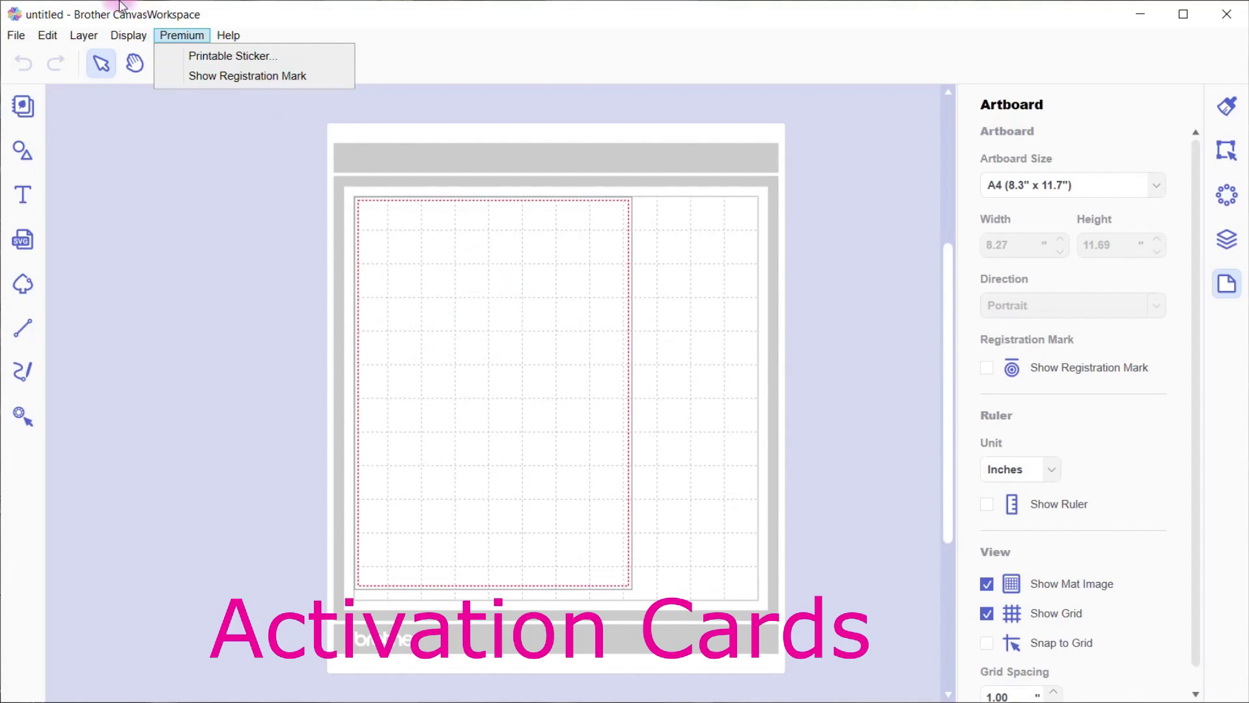
left_click(16, 35)
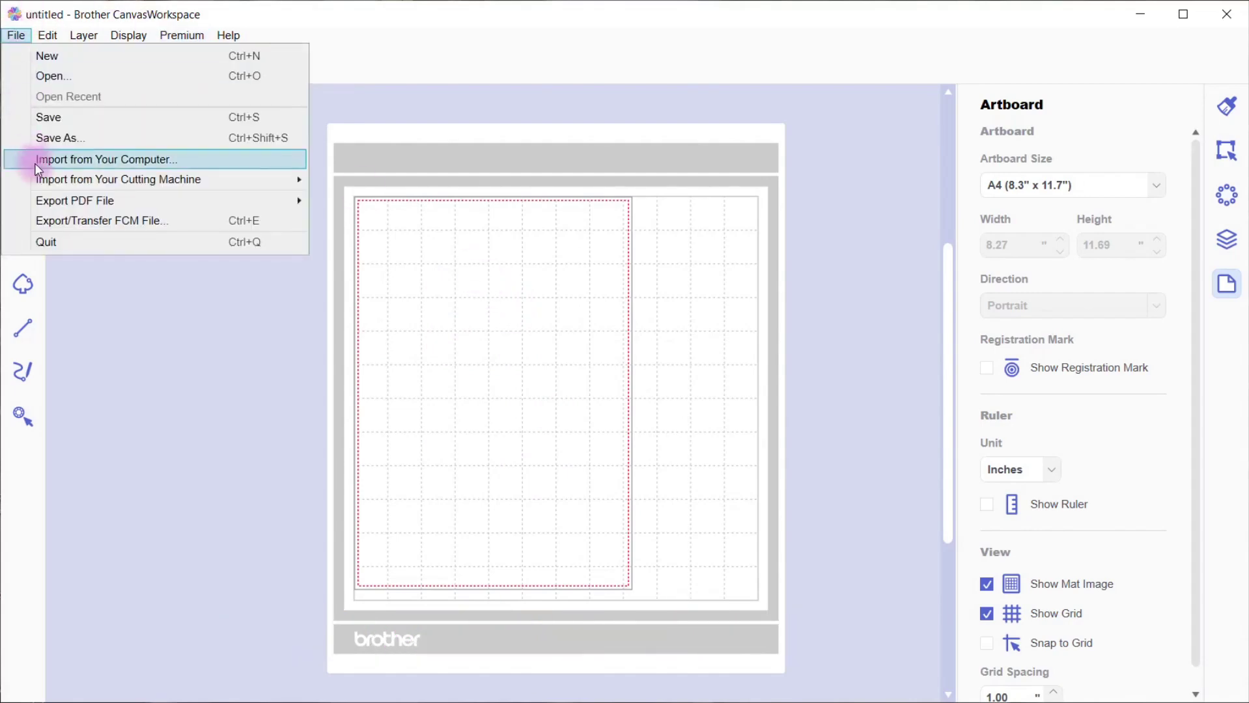
mouse_move(50, 207)
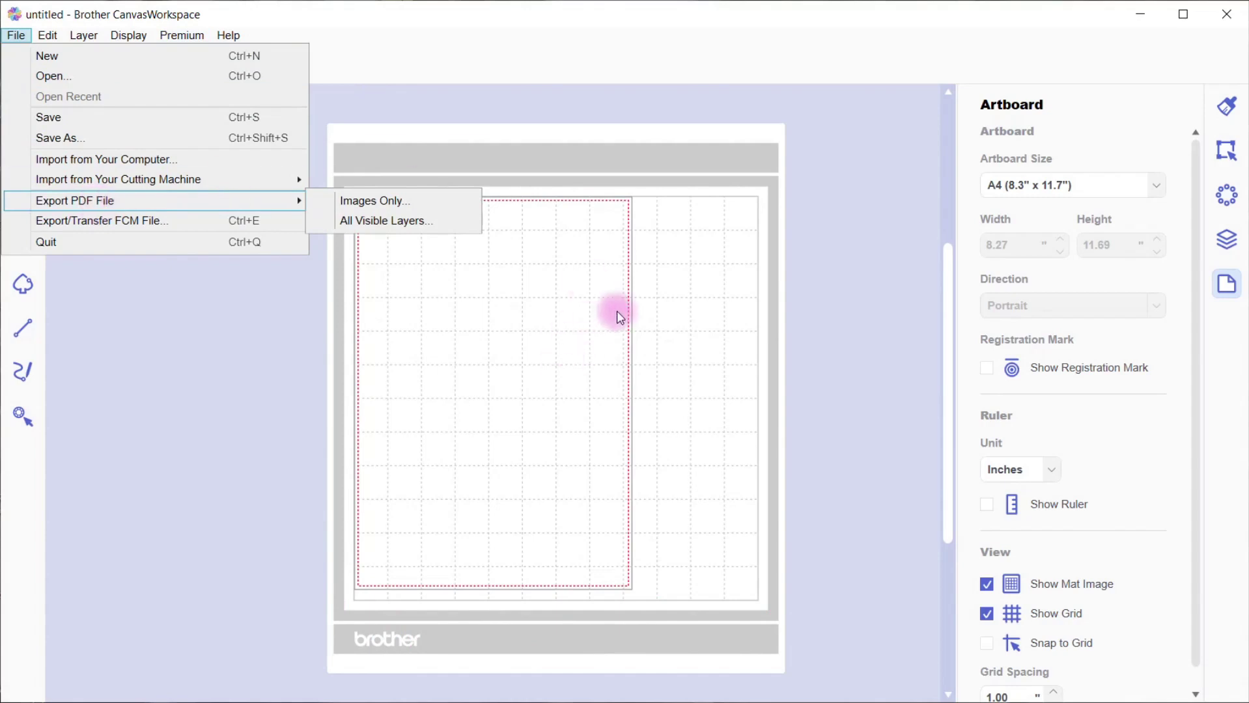
left_click(647, 339)
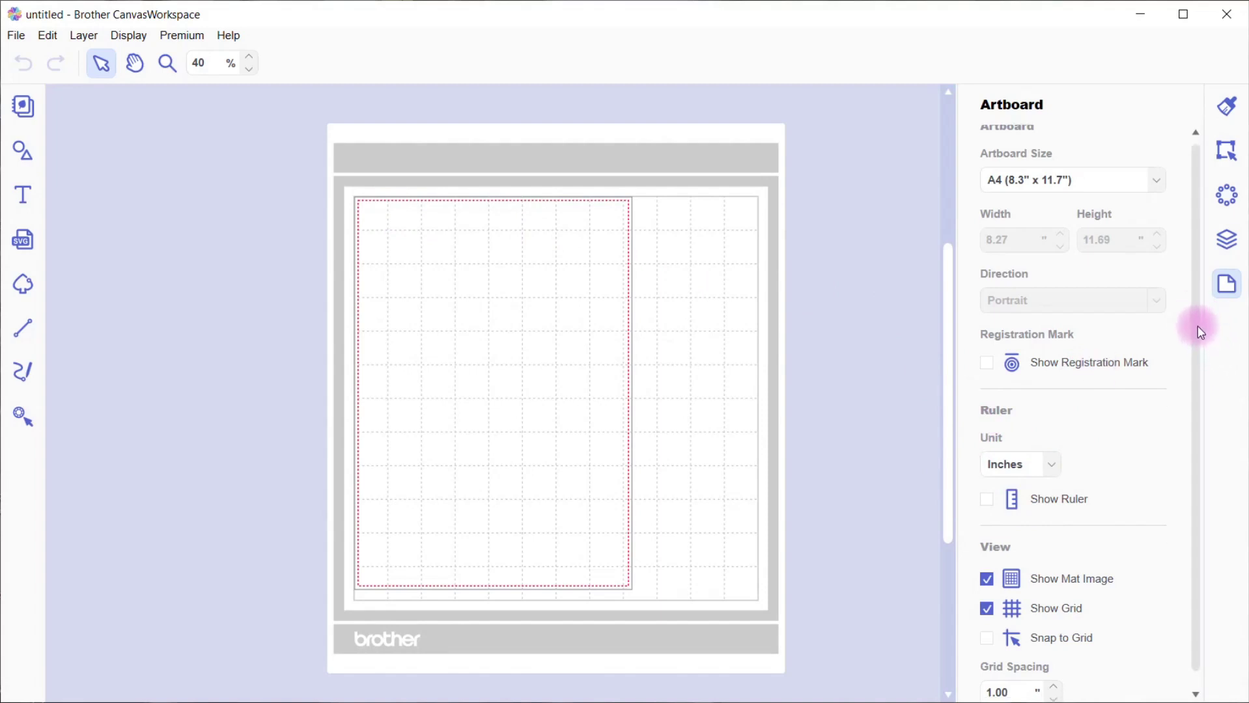
scroll(1201, 329, "down", 1)
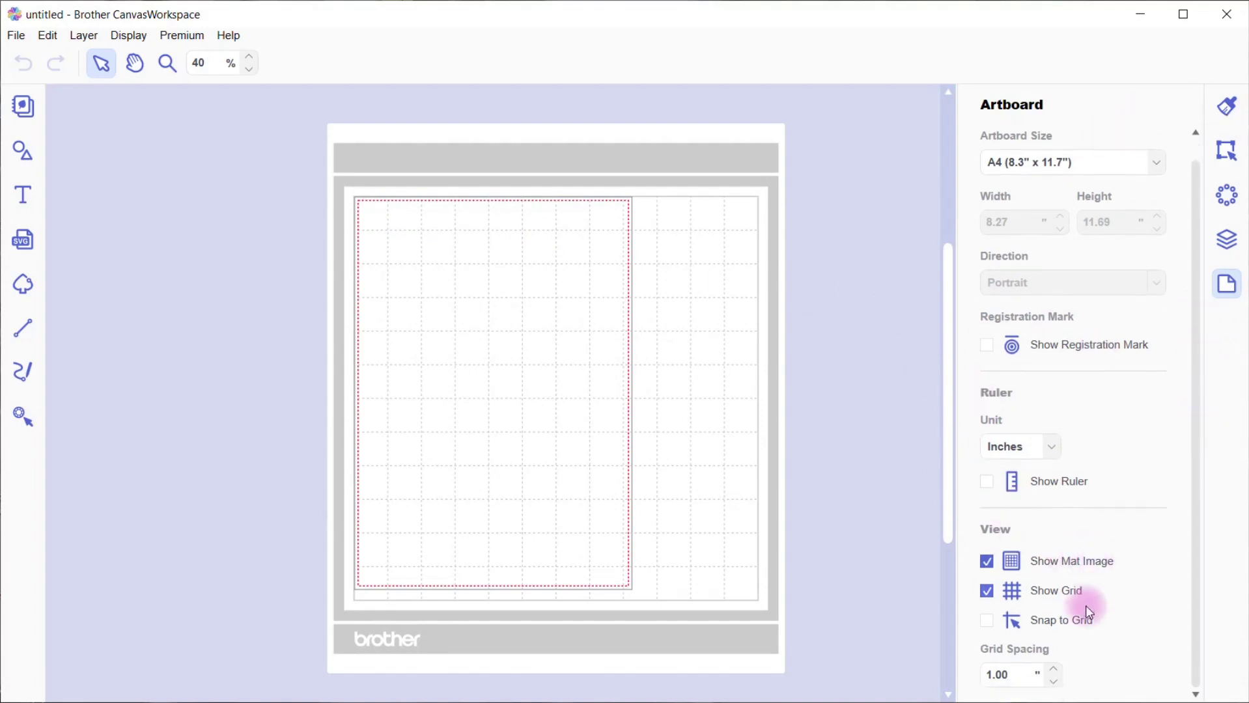
left_click(1055, 670)
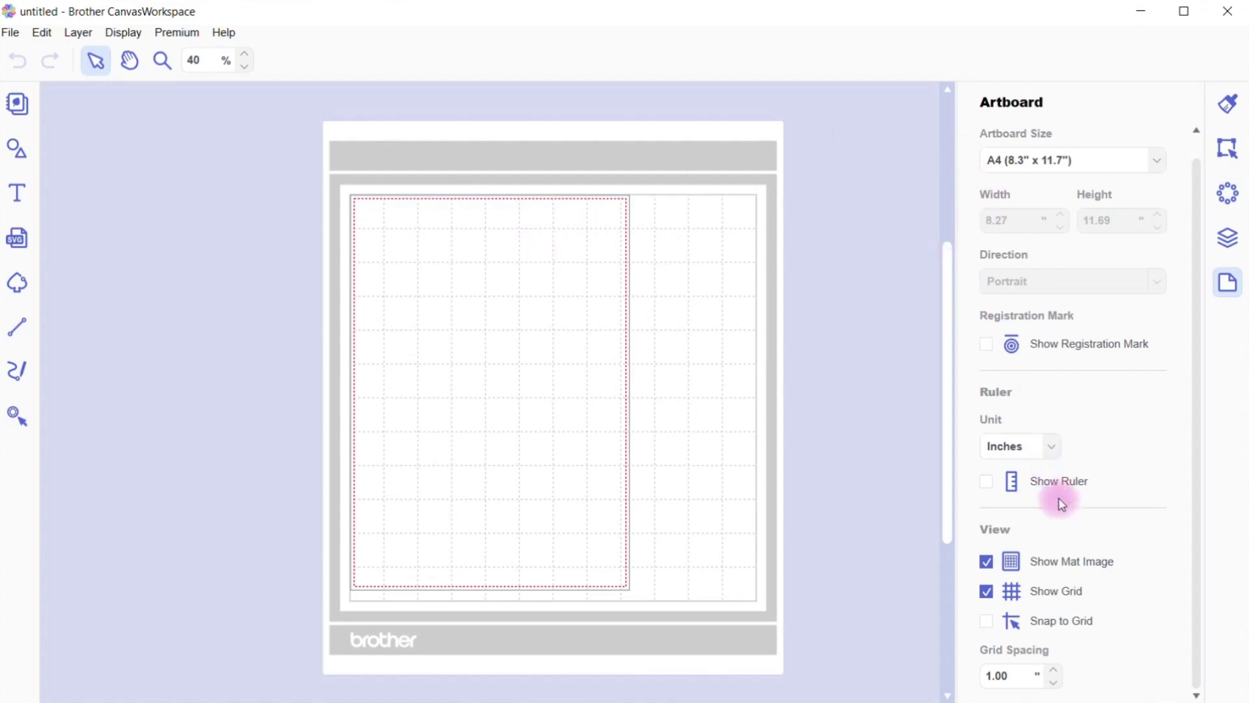
left_click(1056, 449)
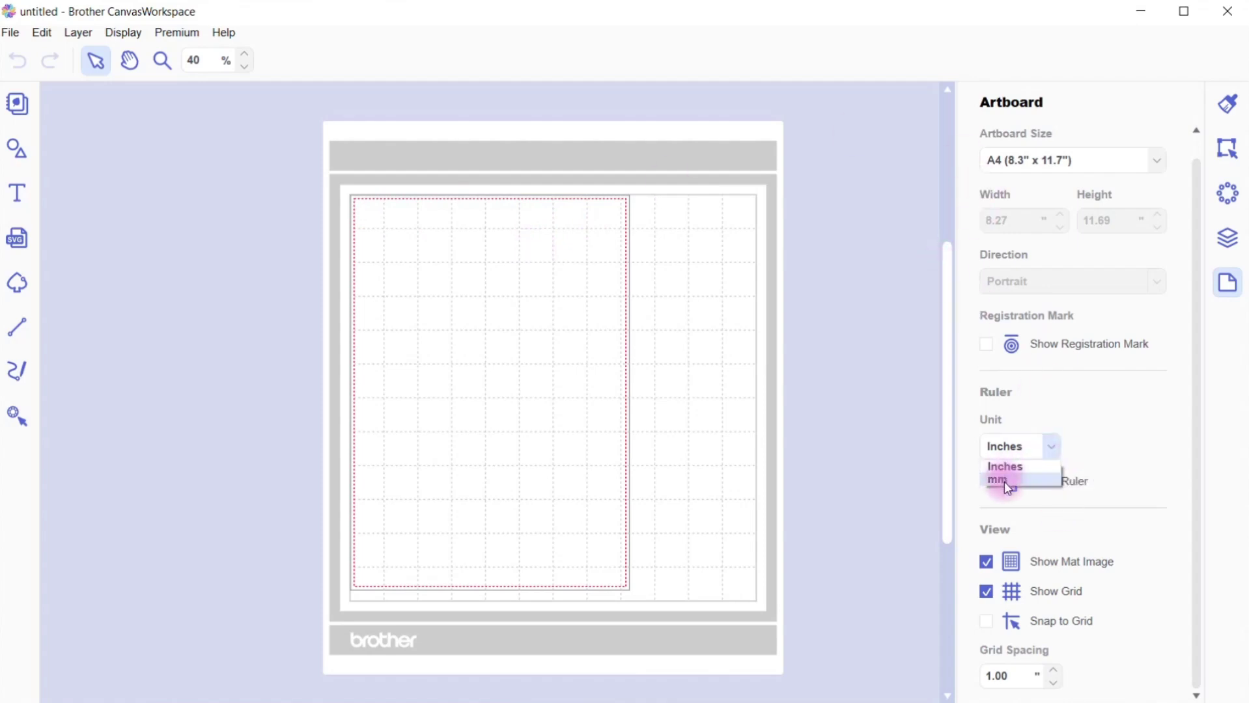
left_click(1004, 482)
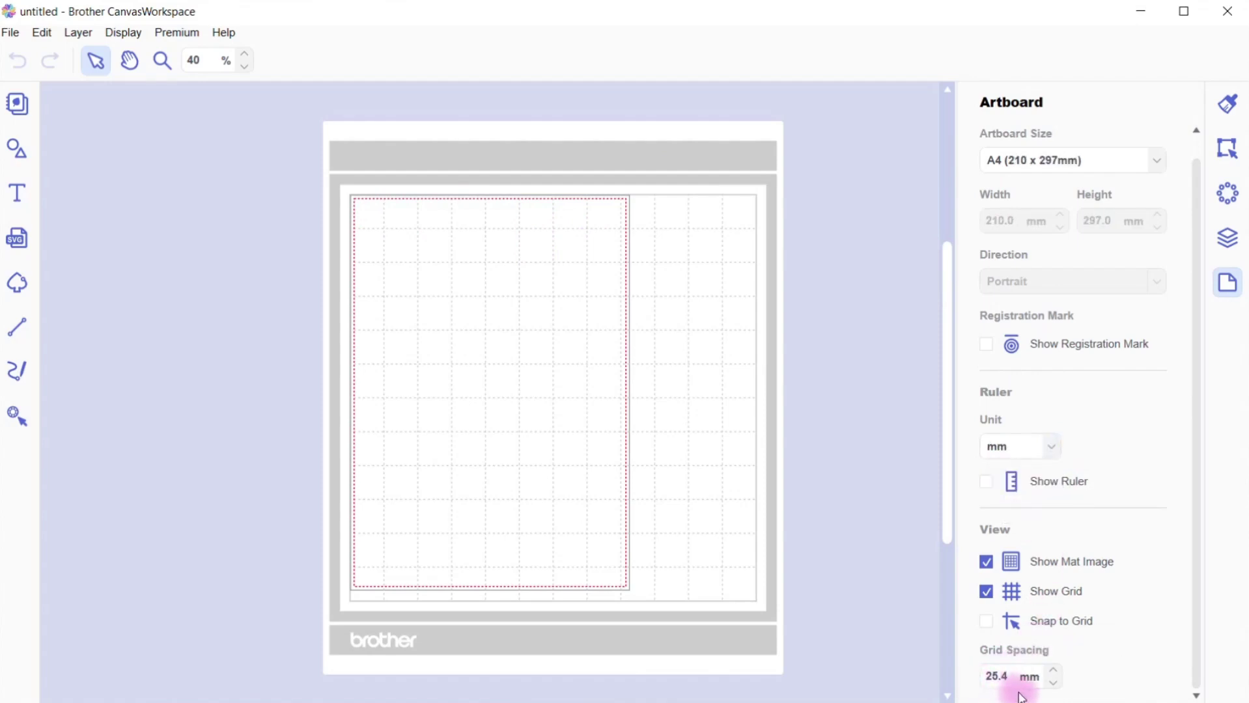
left_click(1054, 449)
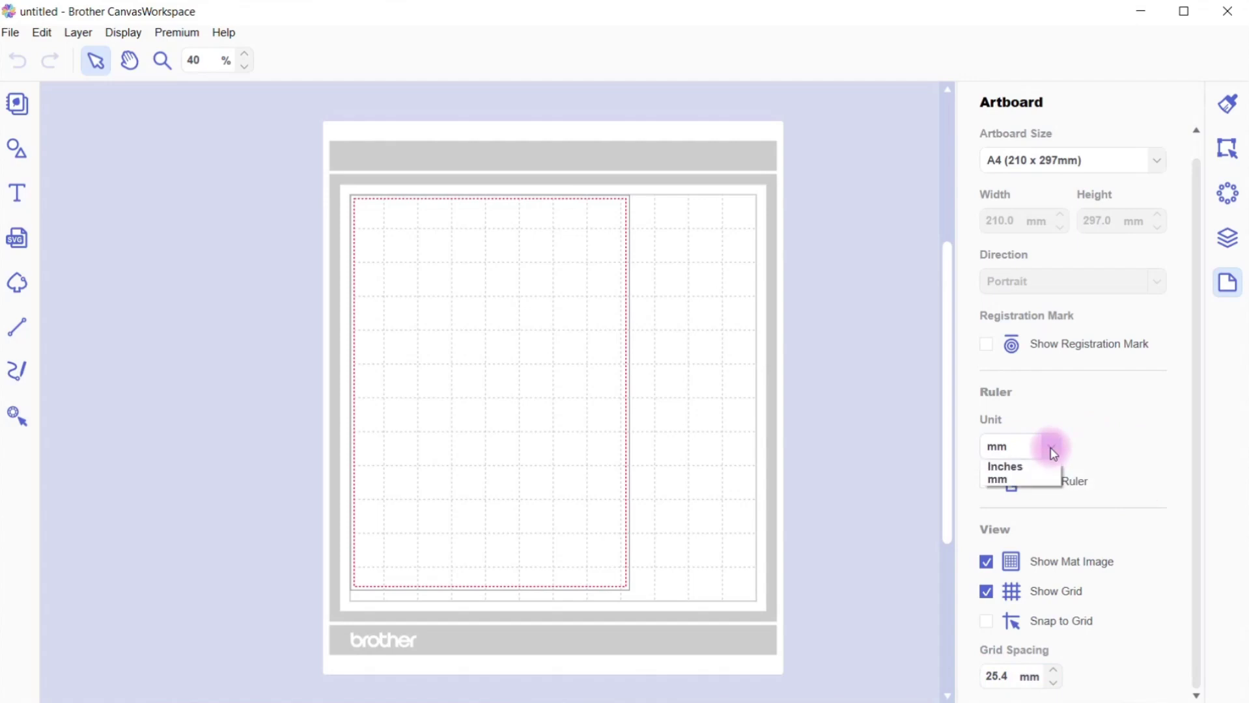
left_click(1018, 467)
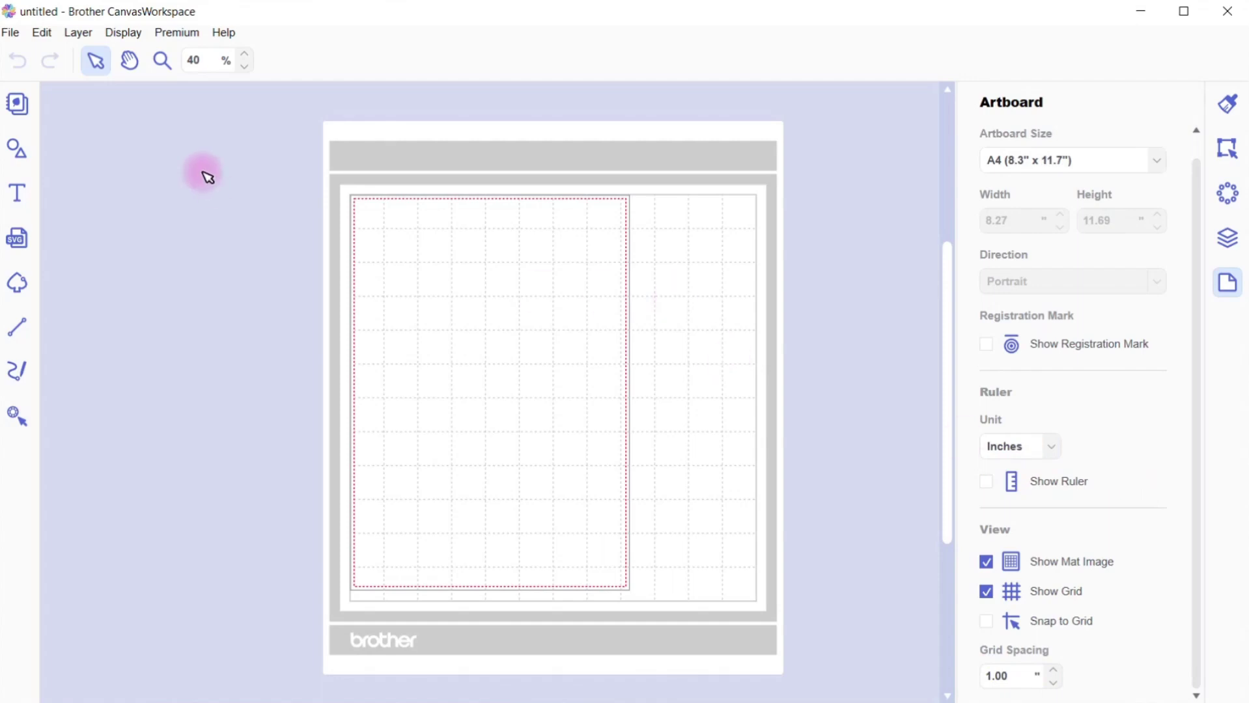
- Add a text object reading 'M' on the left part of the artboard
left_click(20, 200)
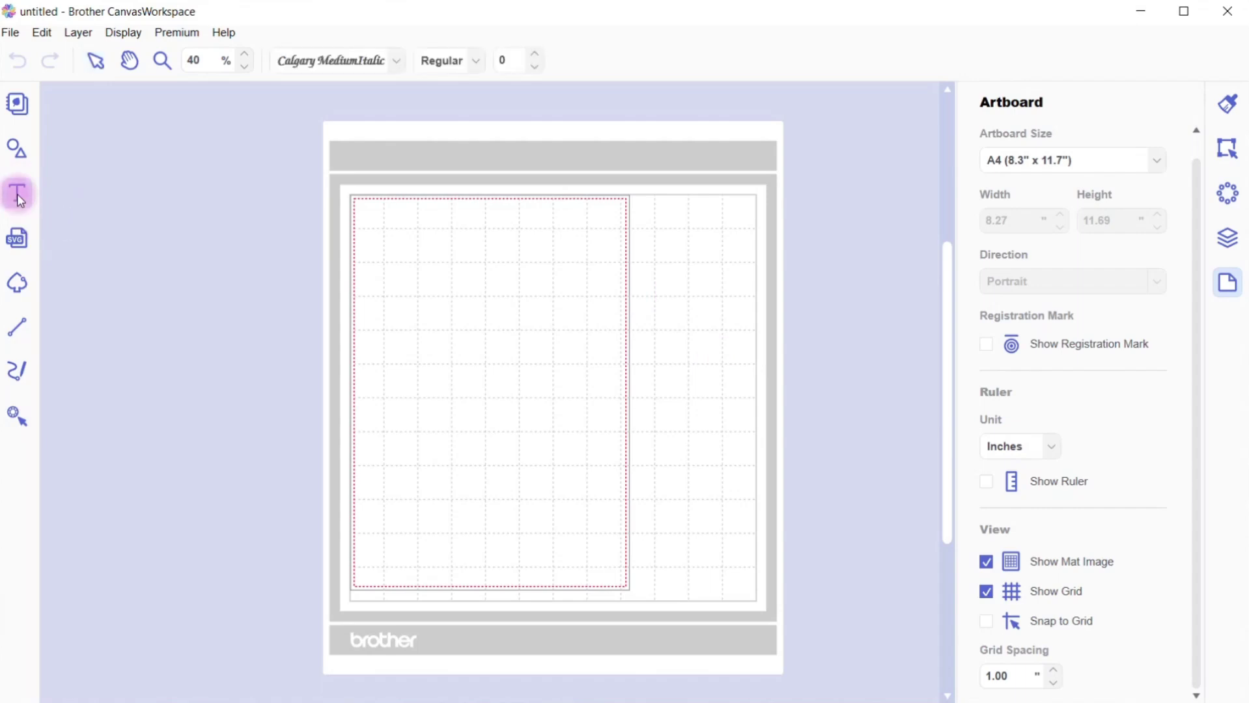
left_click(423, 348)
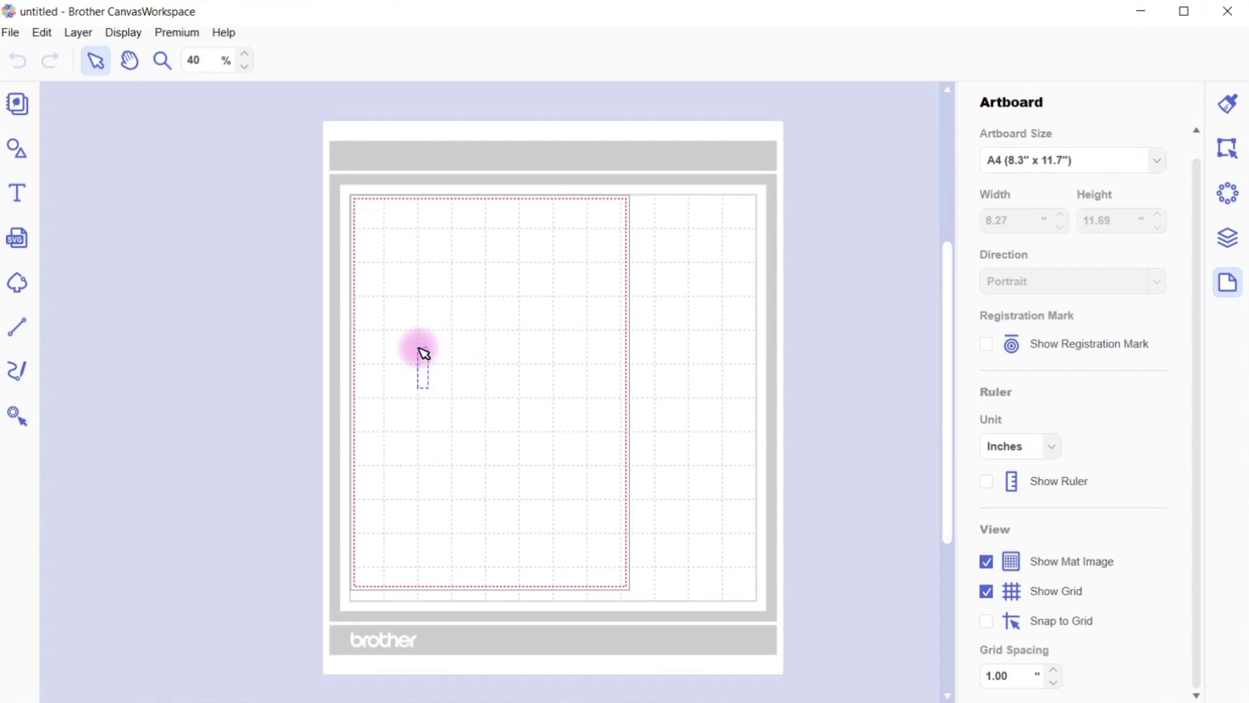
type("M")
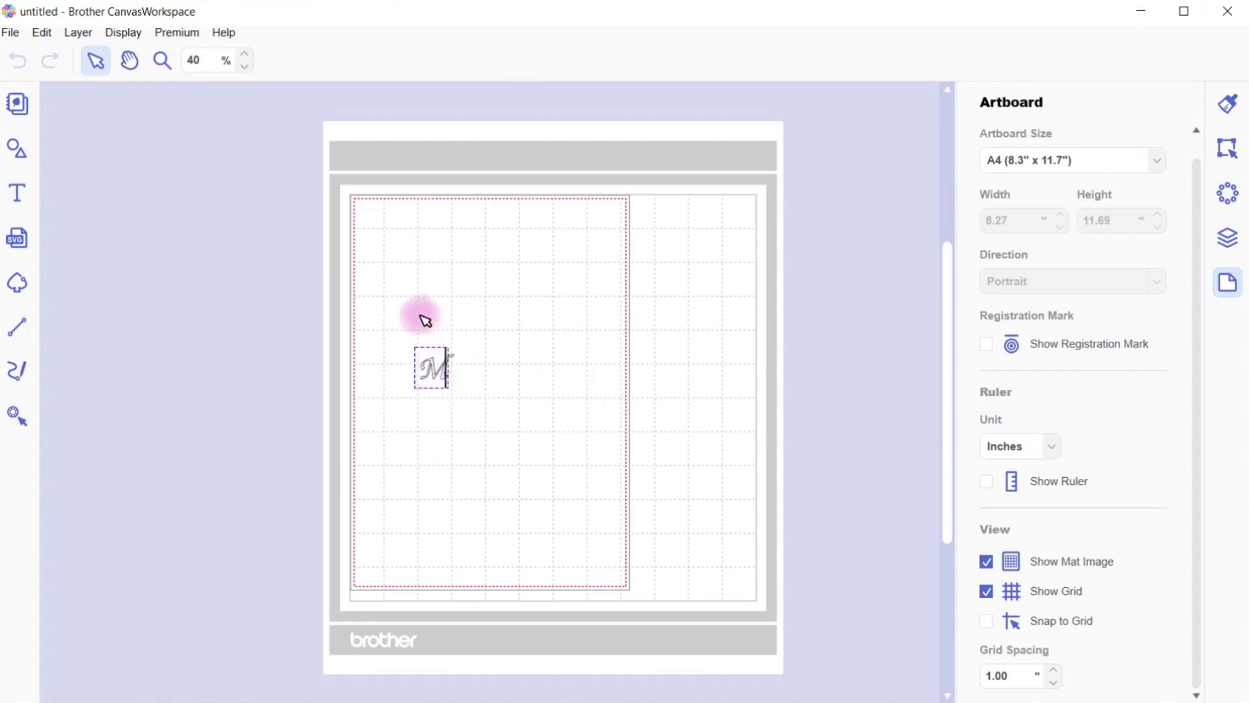
left_click(473, 418)
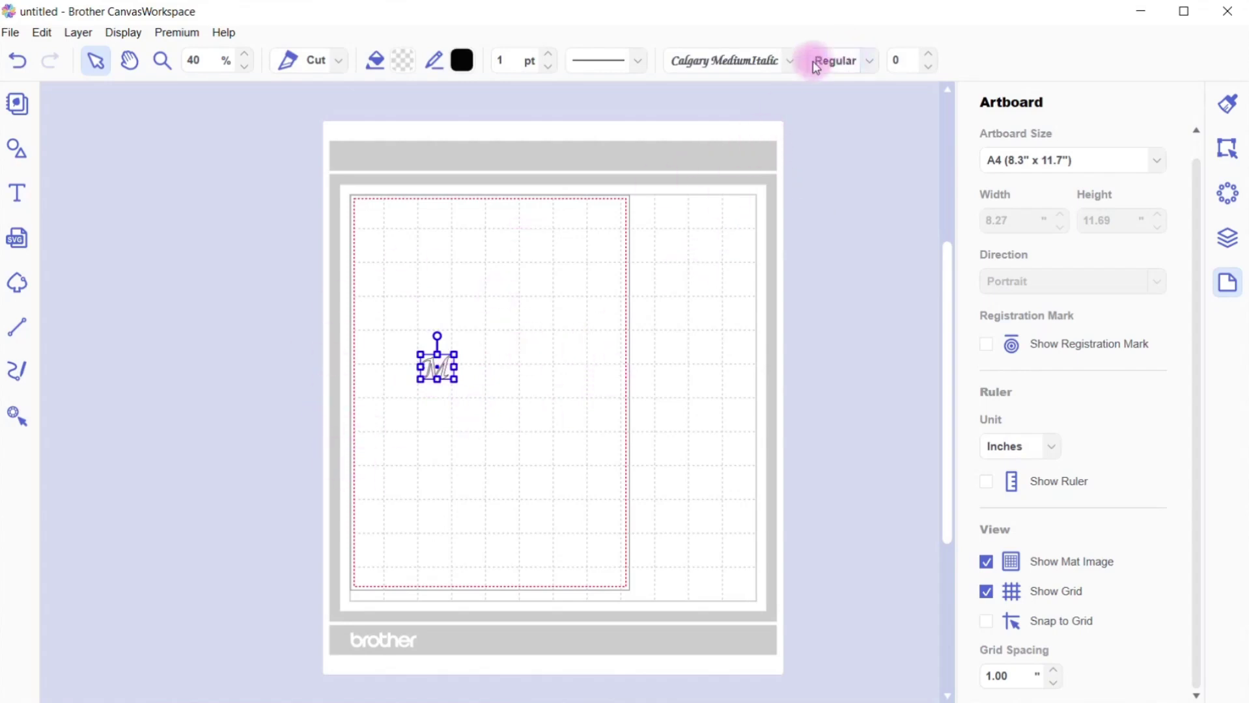
- Change the M's font to Antique Oakland Bold and reselect it
left_click(793, 63)
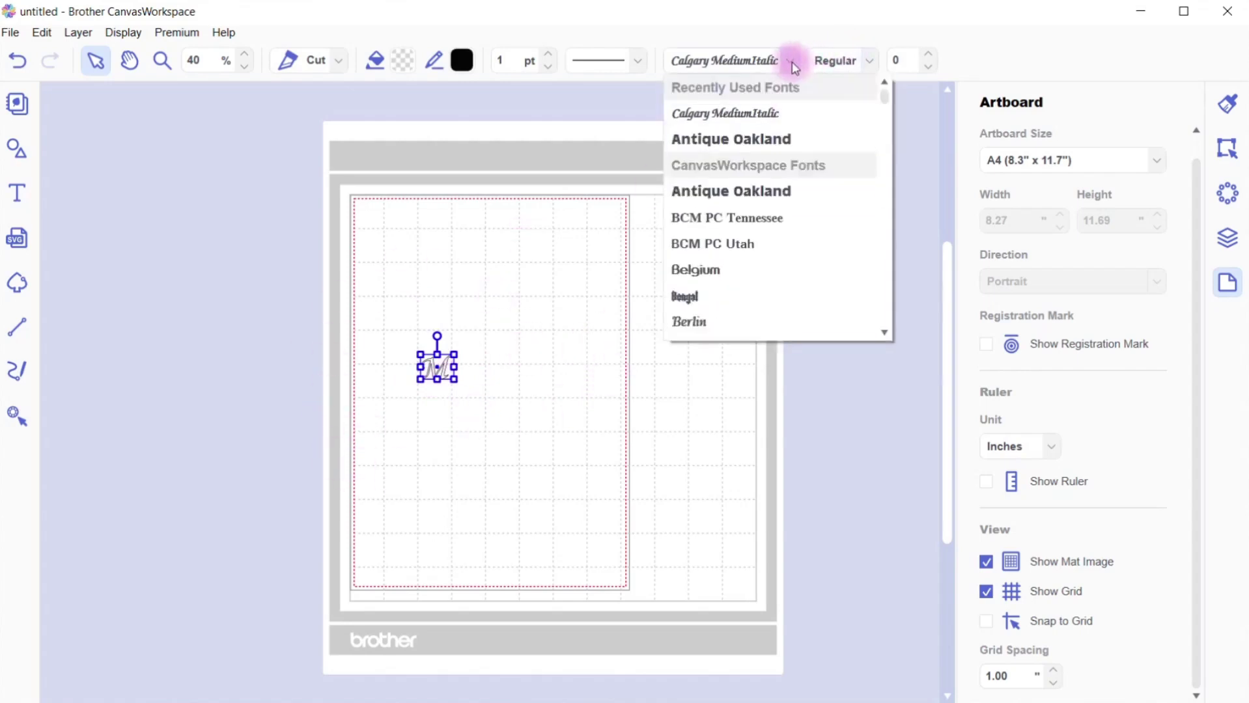
left_click(767, 139)
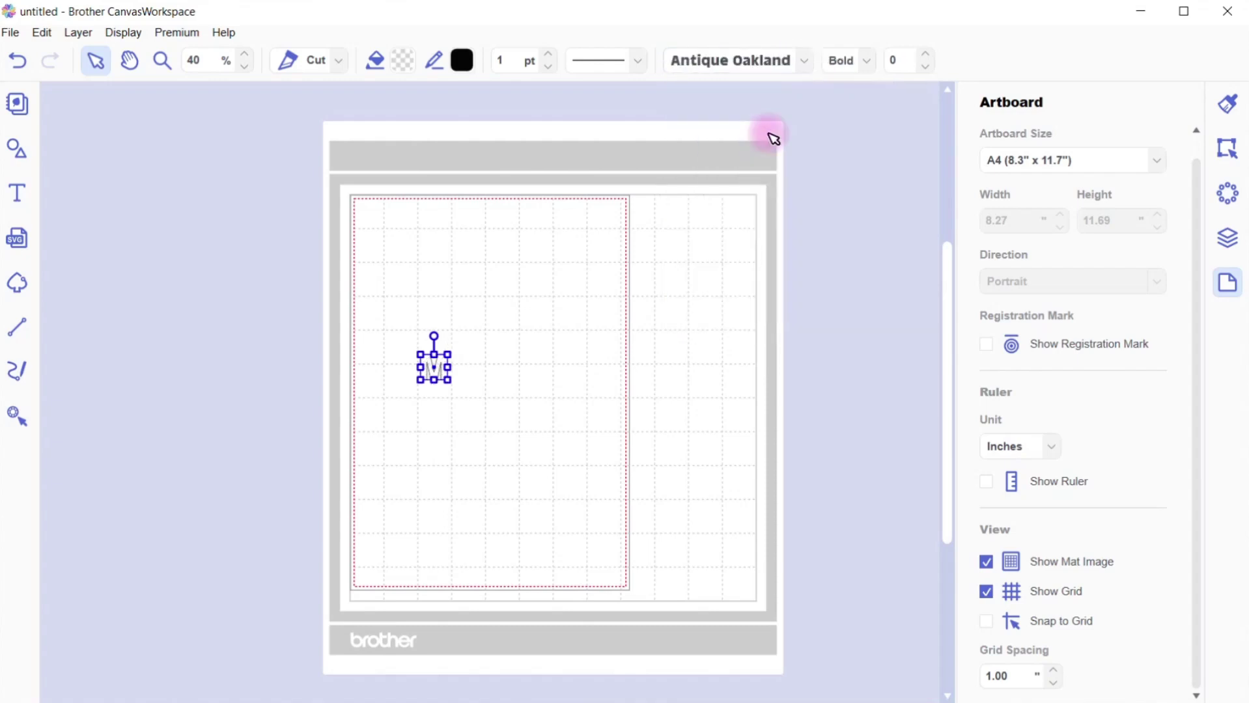
left_click(534, 357)
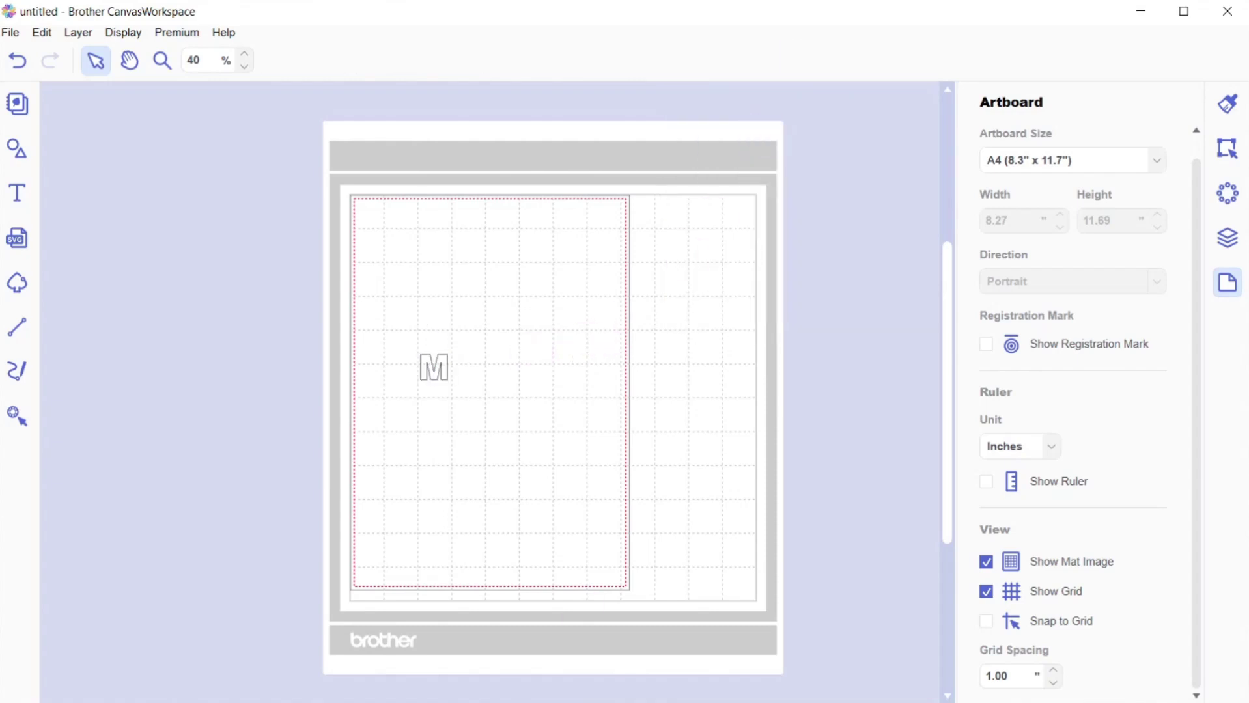
left_click(441, 380)
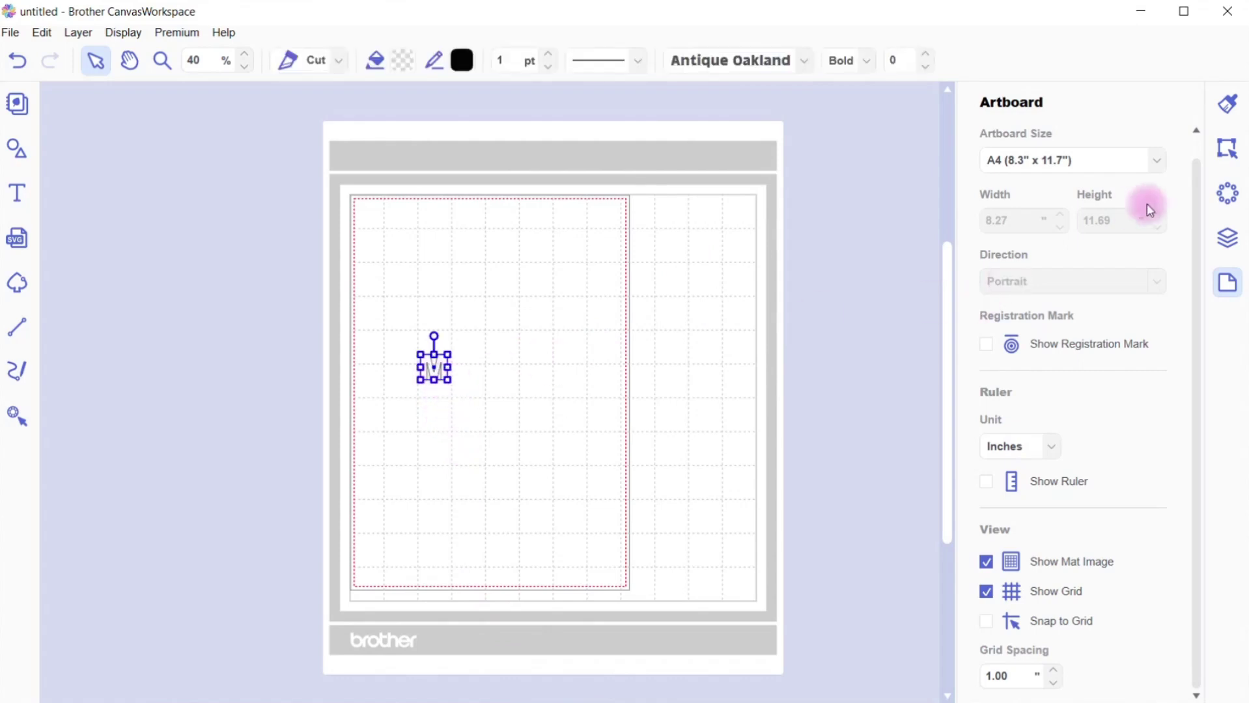
- Enlarge the M to about 7.74 inches tall, centred on the page
left_click(1228, 149)
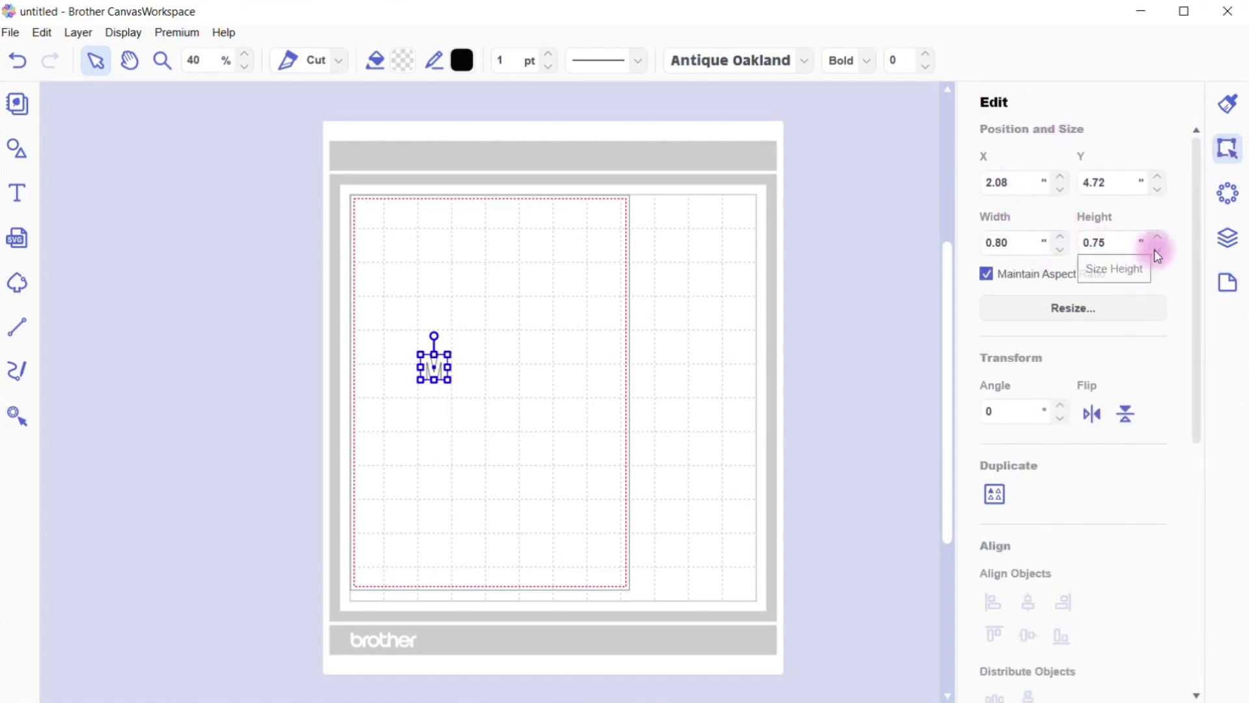
left_click(1060, 239)
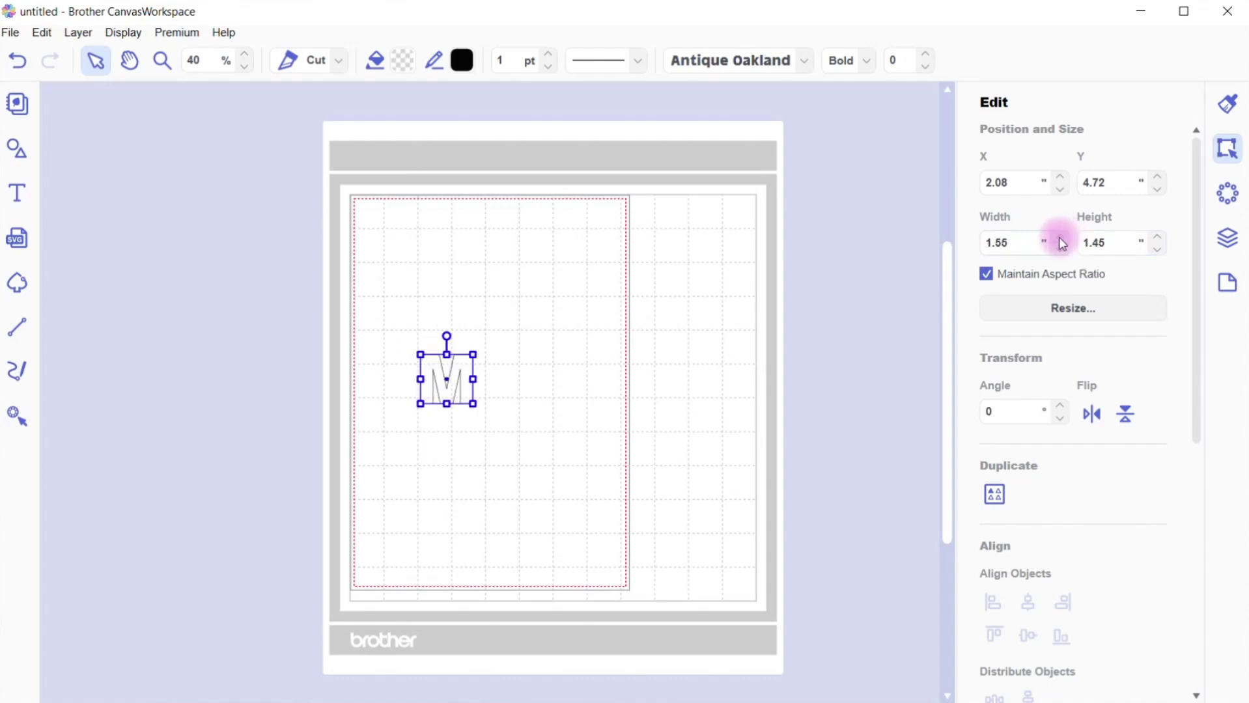
left_click_drag(1061, 239, 1061, 240)
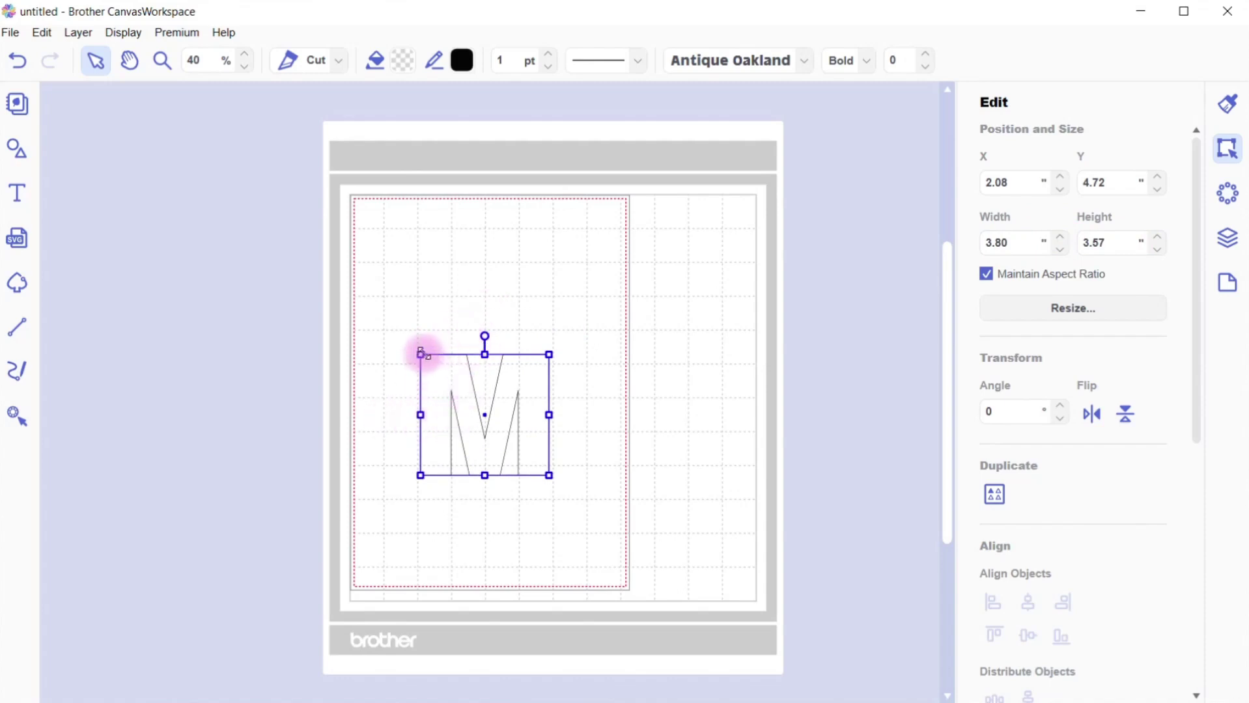
left_click_drag(422, 353, 382, 271)
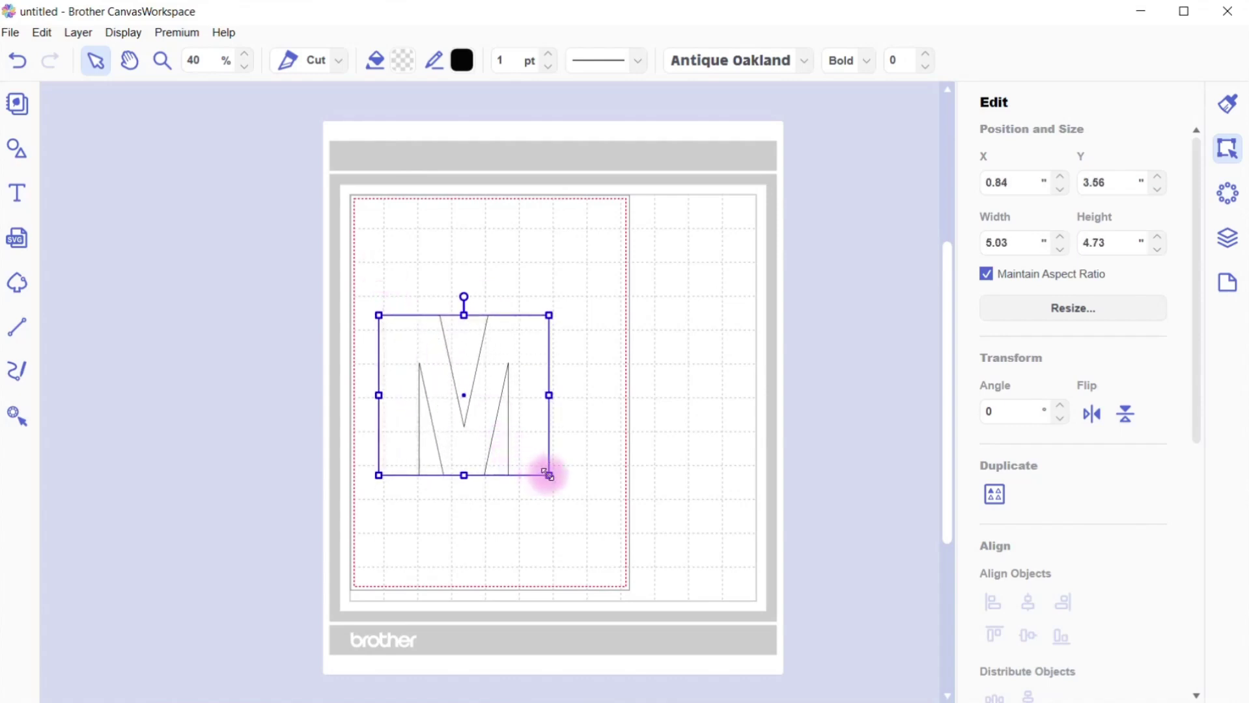
left_click_drag(549, 476, 591, 515)
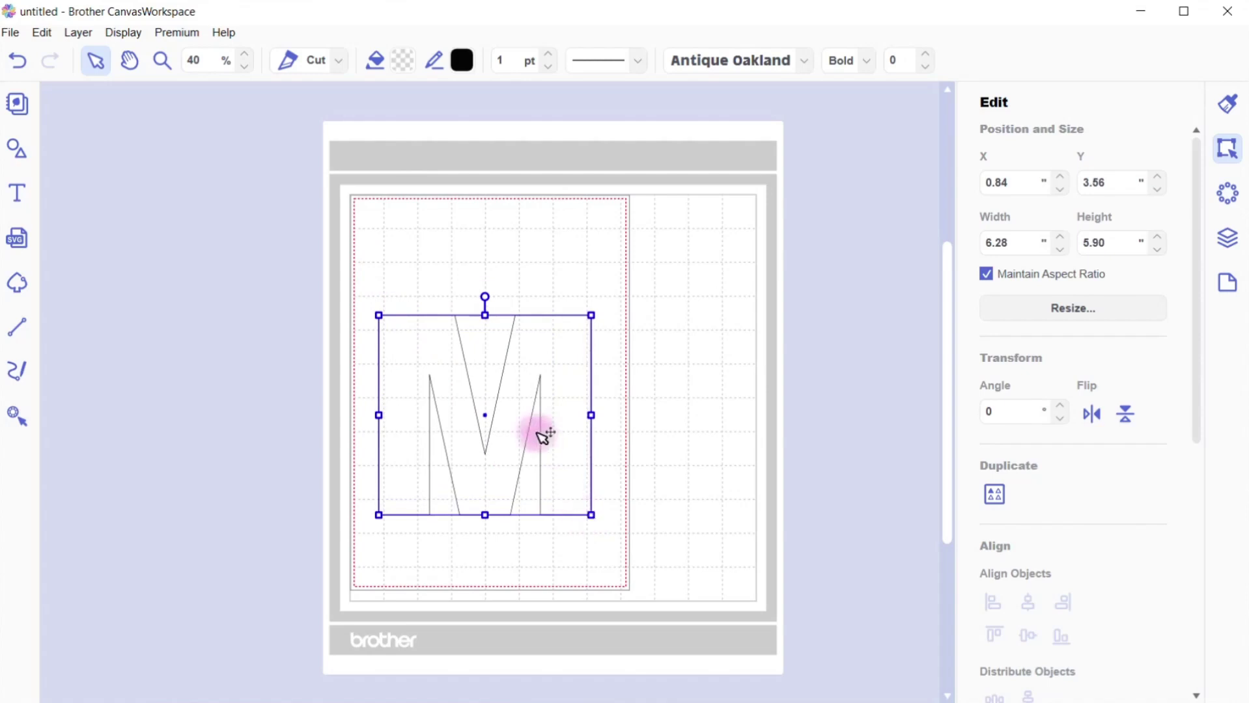
left_click_drag(525, 391, 529, 372)
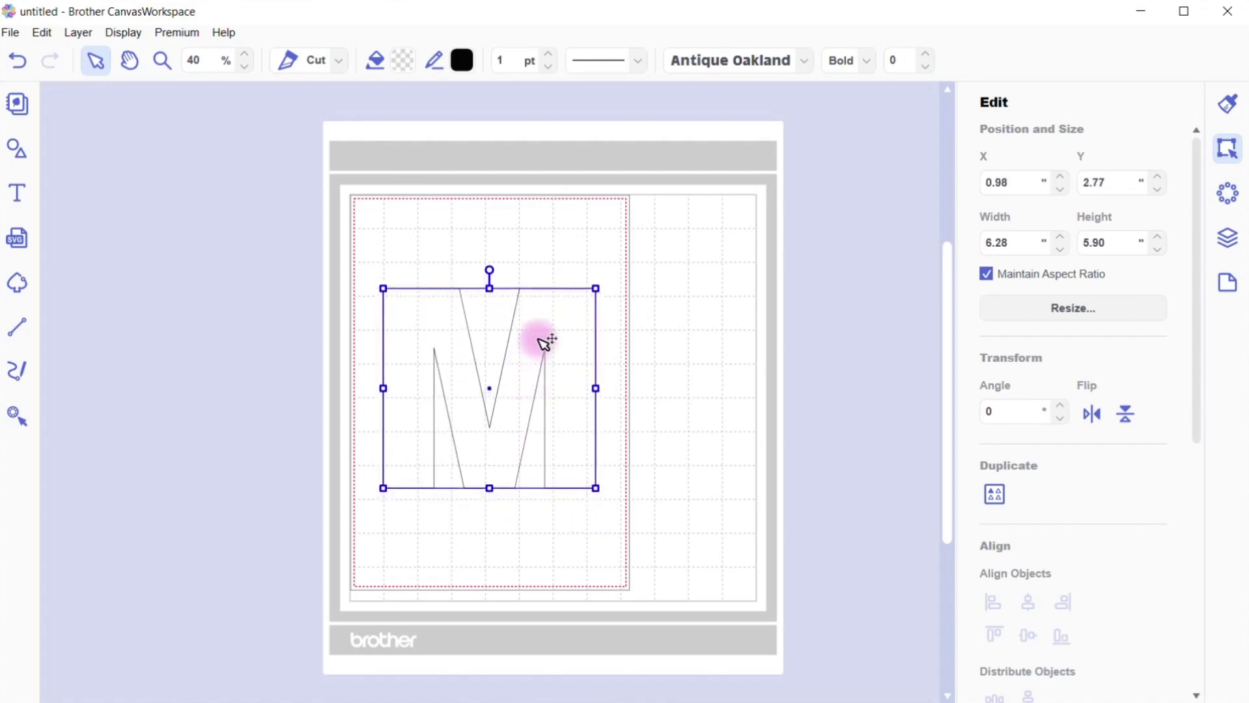
left_click_drag(541, 340, 537, 350)
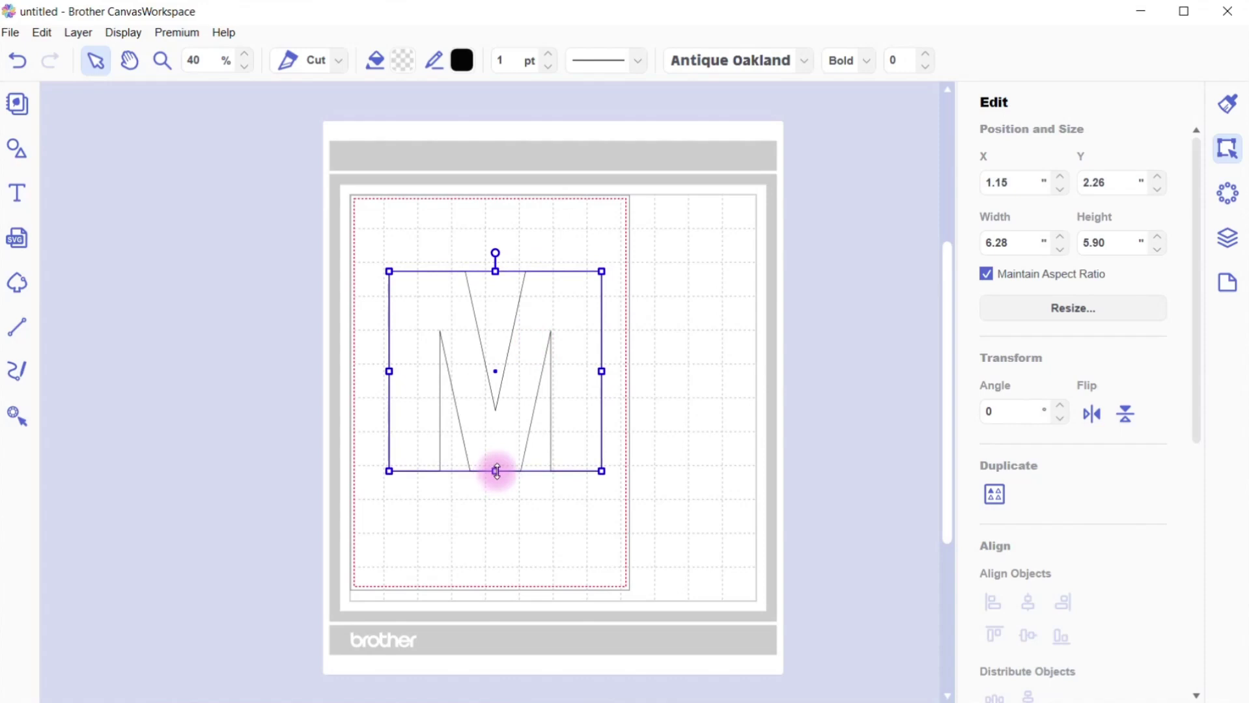
left_click_drag(497, 472, 492, 535)
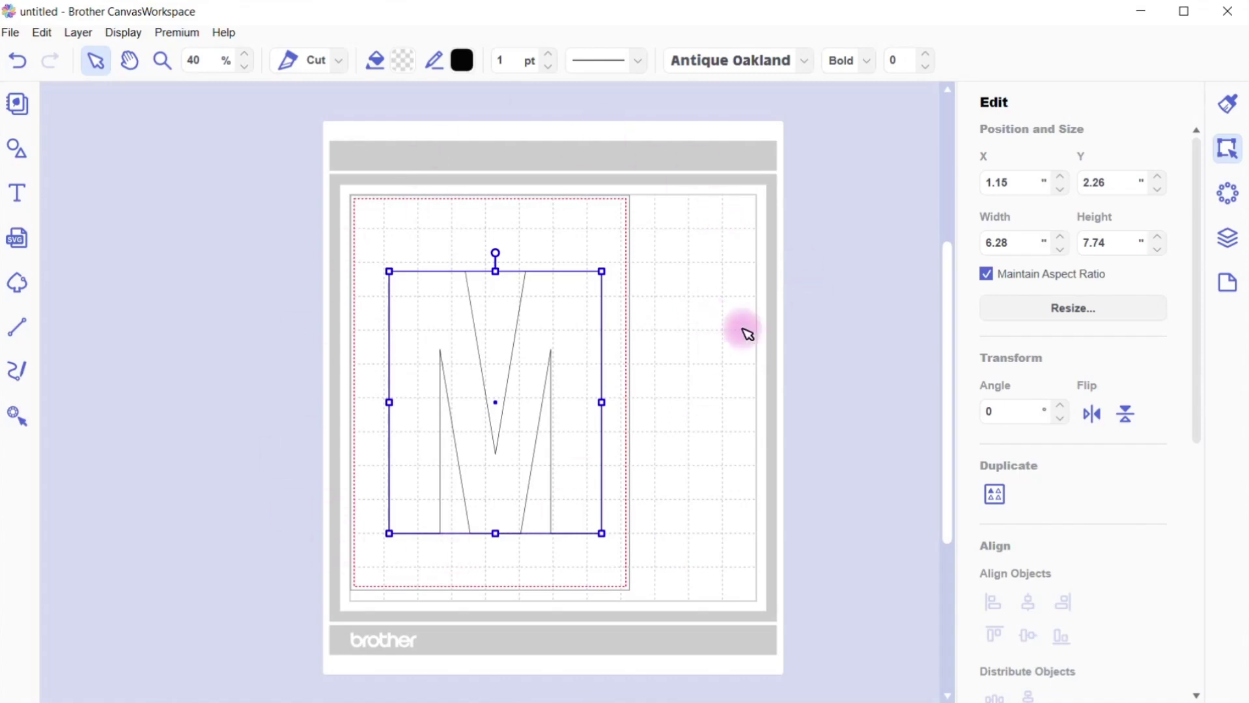
- Shift the M slightly left and narrow it to 5.44 inches wide
left_click(679, 375)
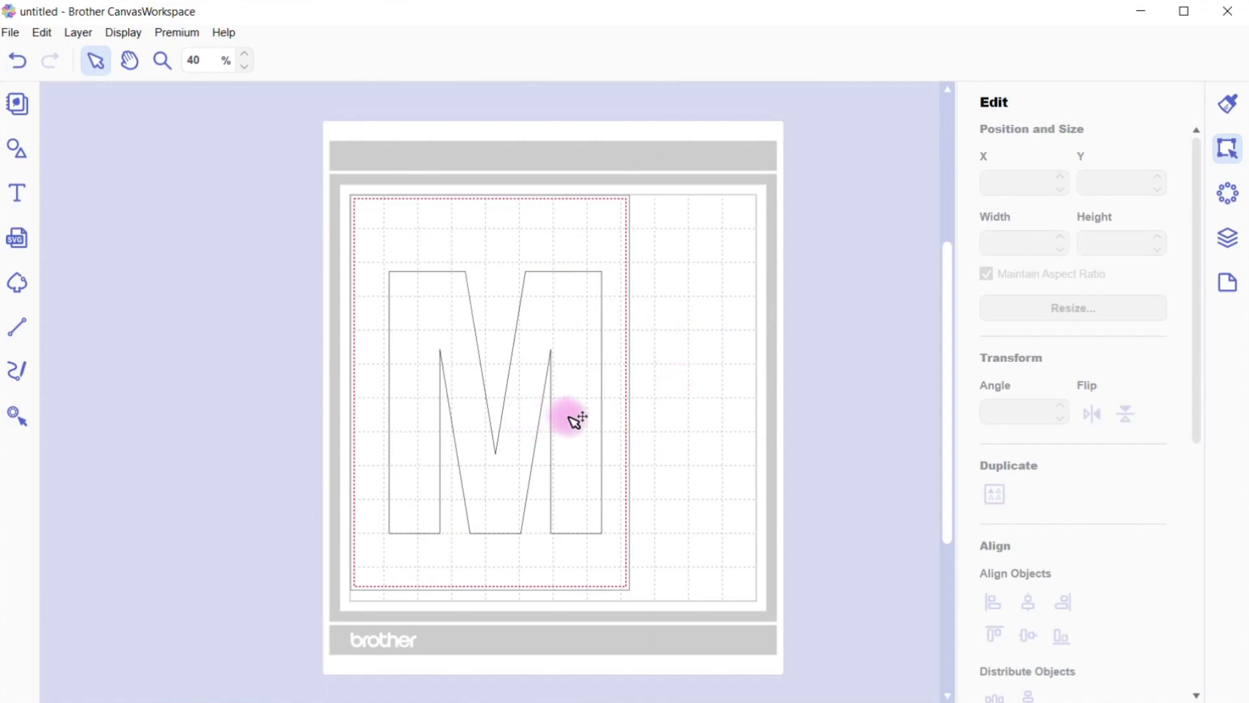
left_click_drag(572, 419, 565, 421)
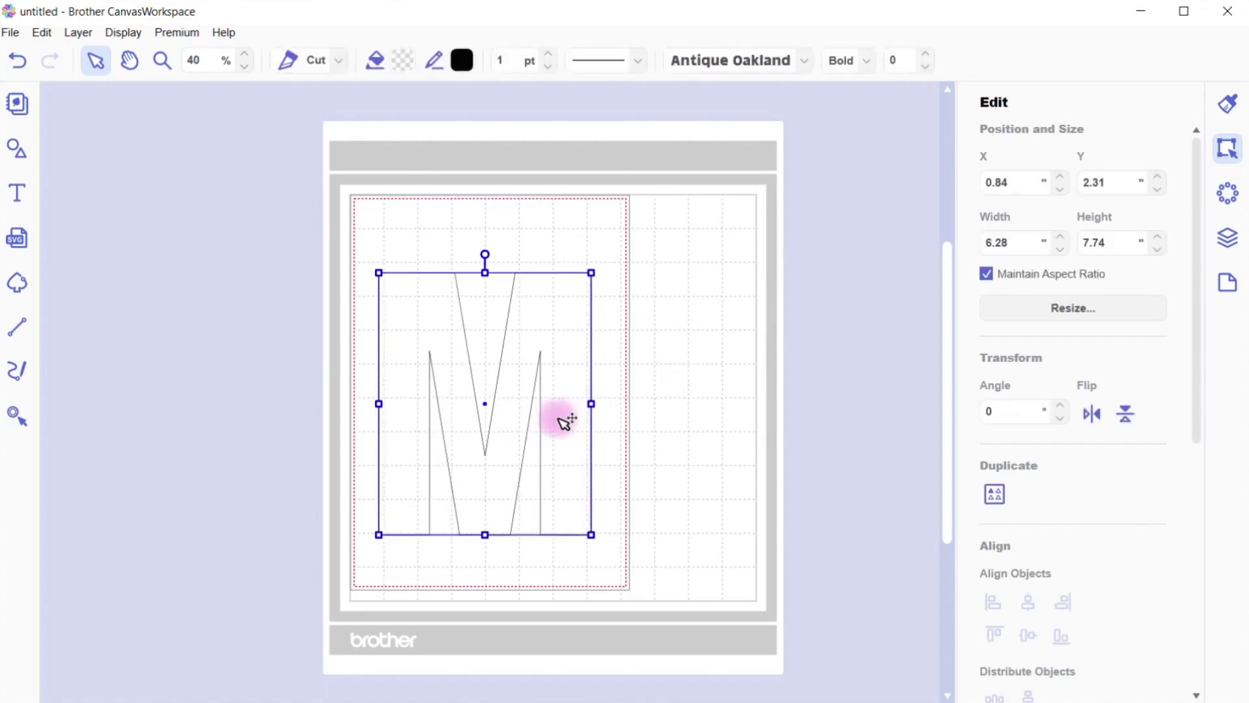
left_click(719, 422)
left_click(577, 456)
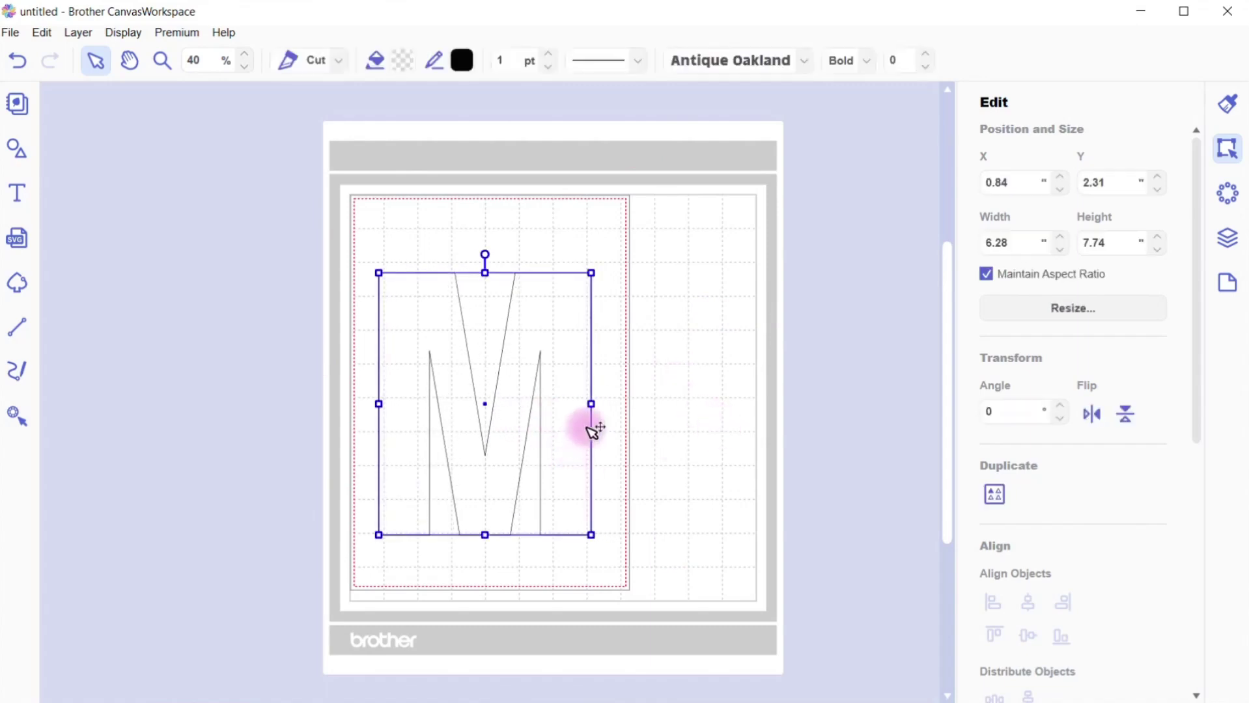
left_click_drag(593, 405, 517, 423)
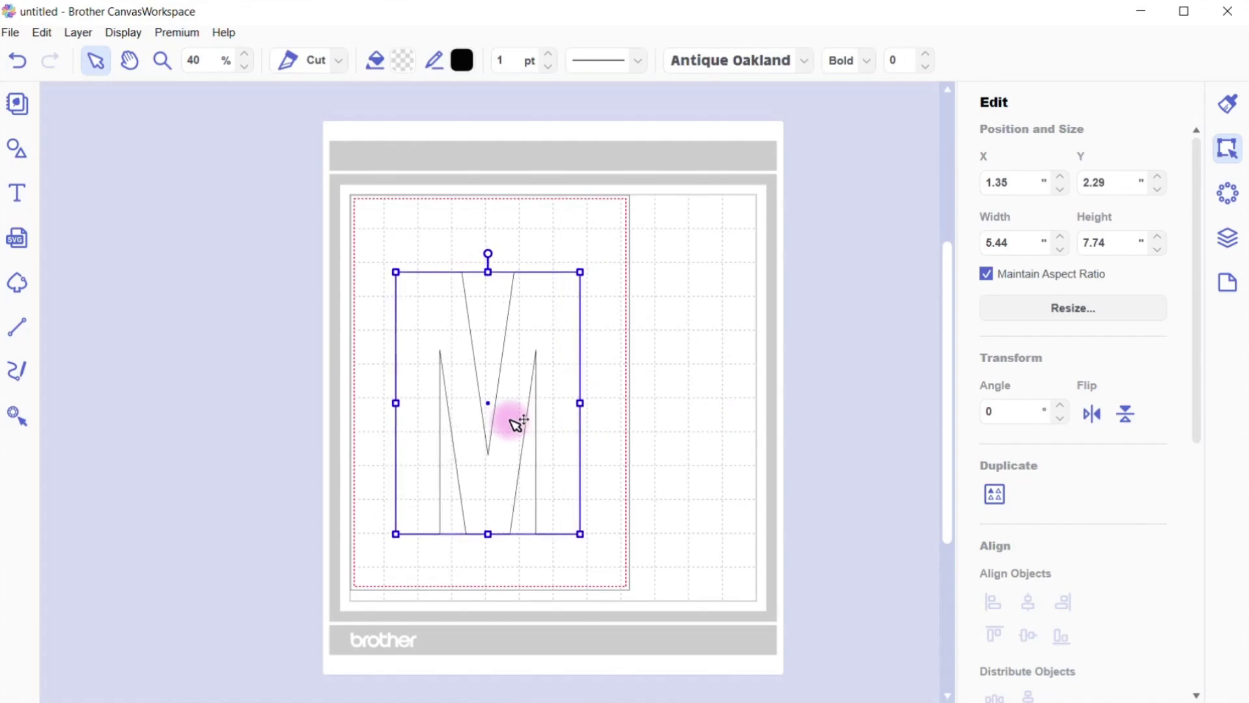
left_click(657, 447)
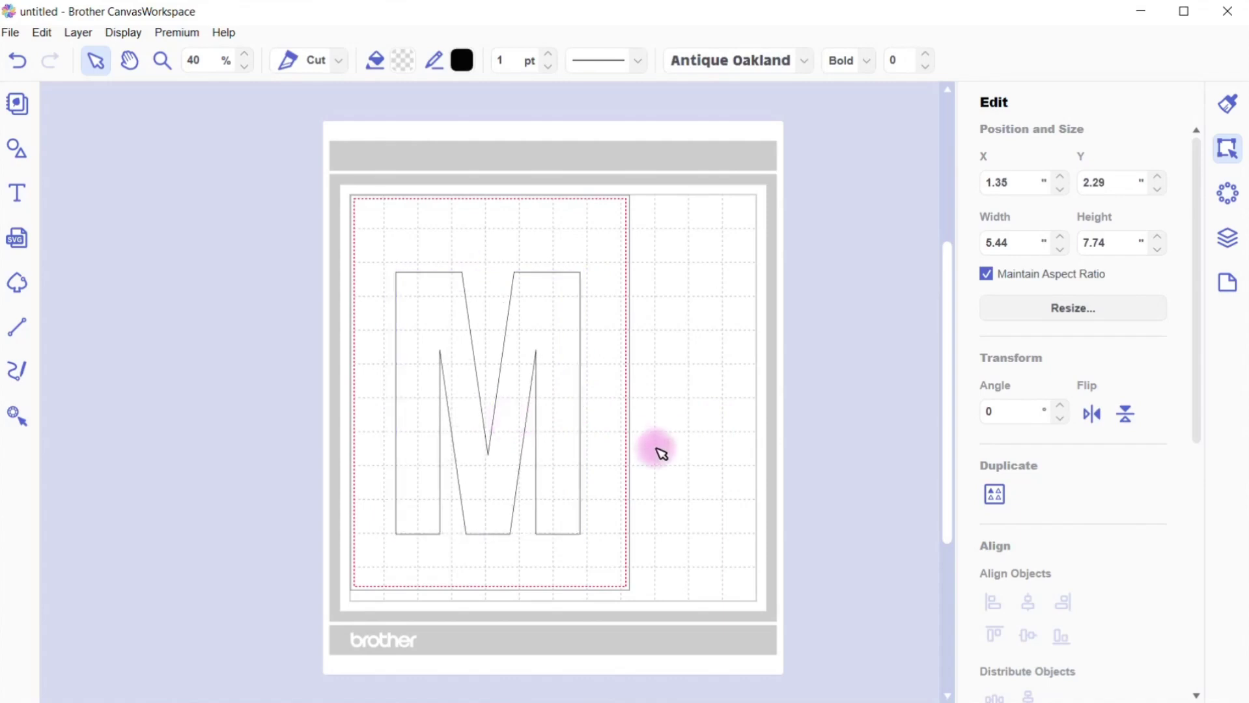
- Add a 'Matilda' text object in Antique Oakland Bold over the M's lower middle
left_click(17, 193)
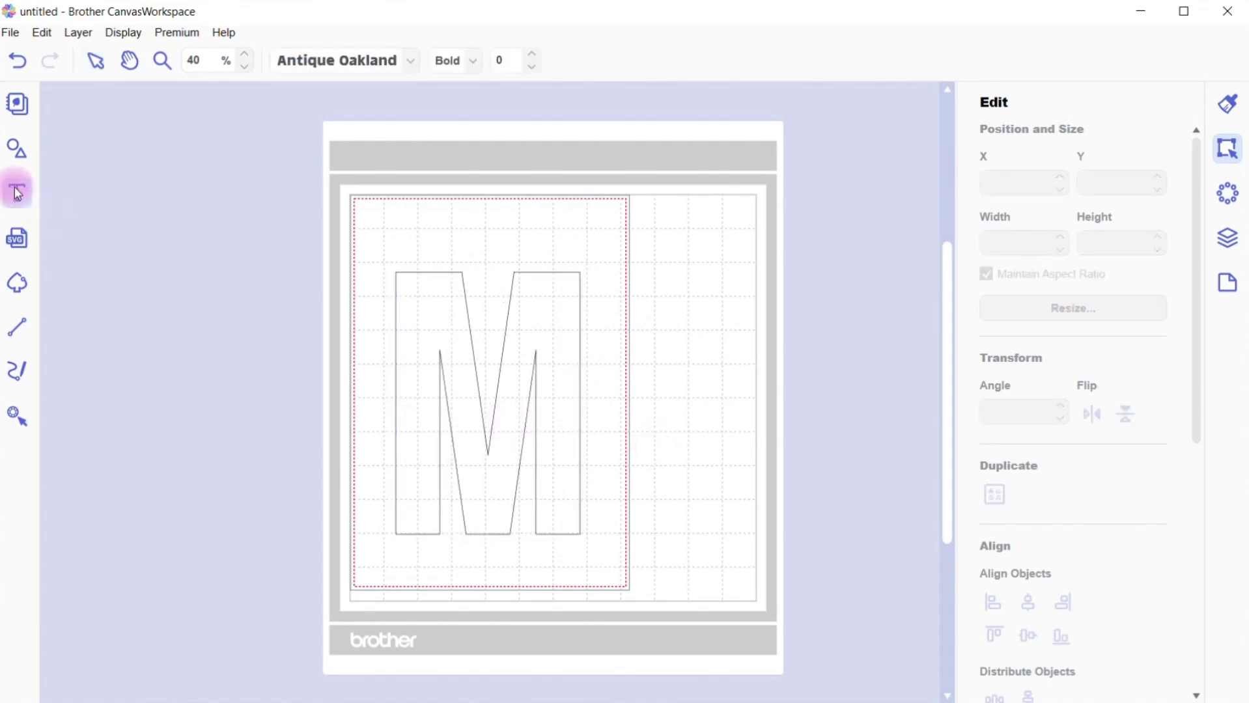
left_click(393, 418)
type("M")
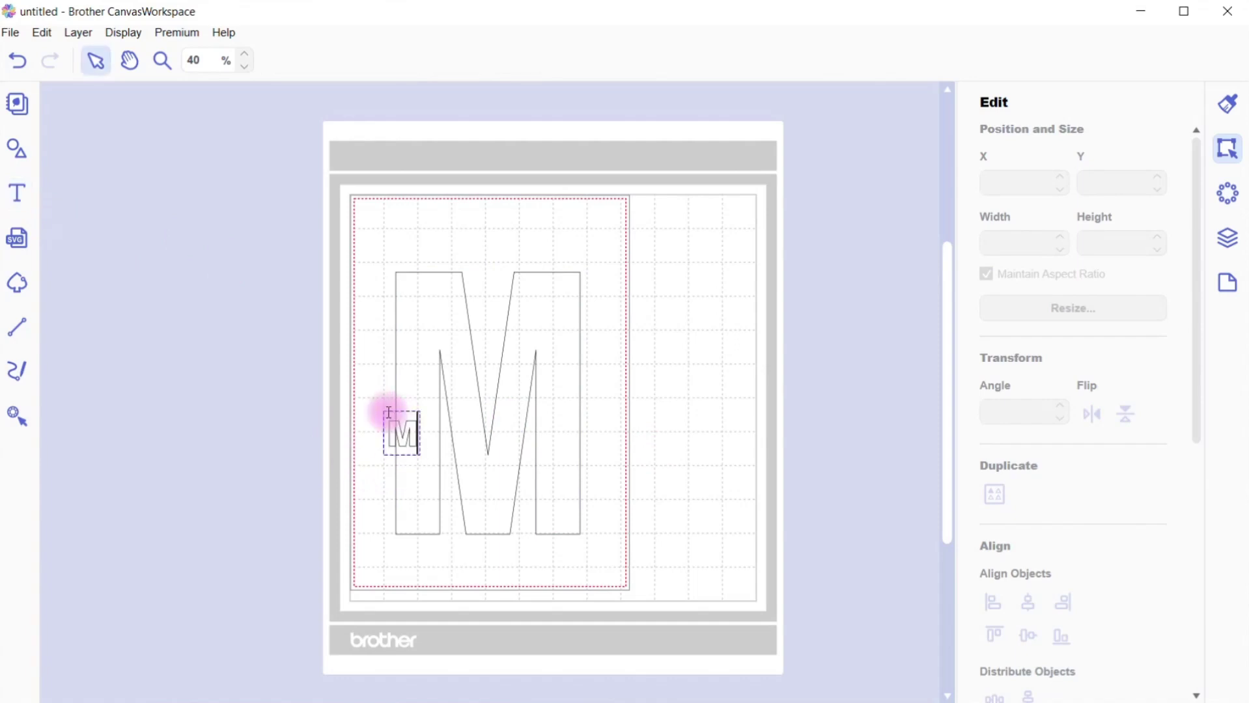
type("atil")
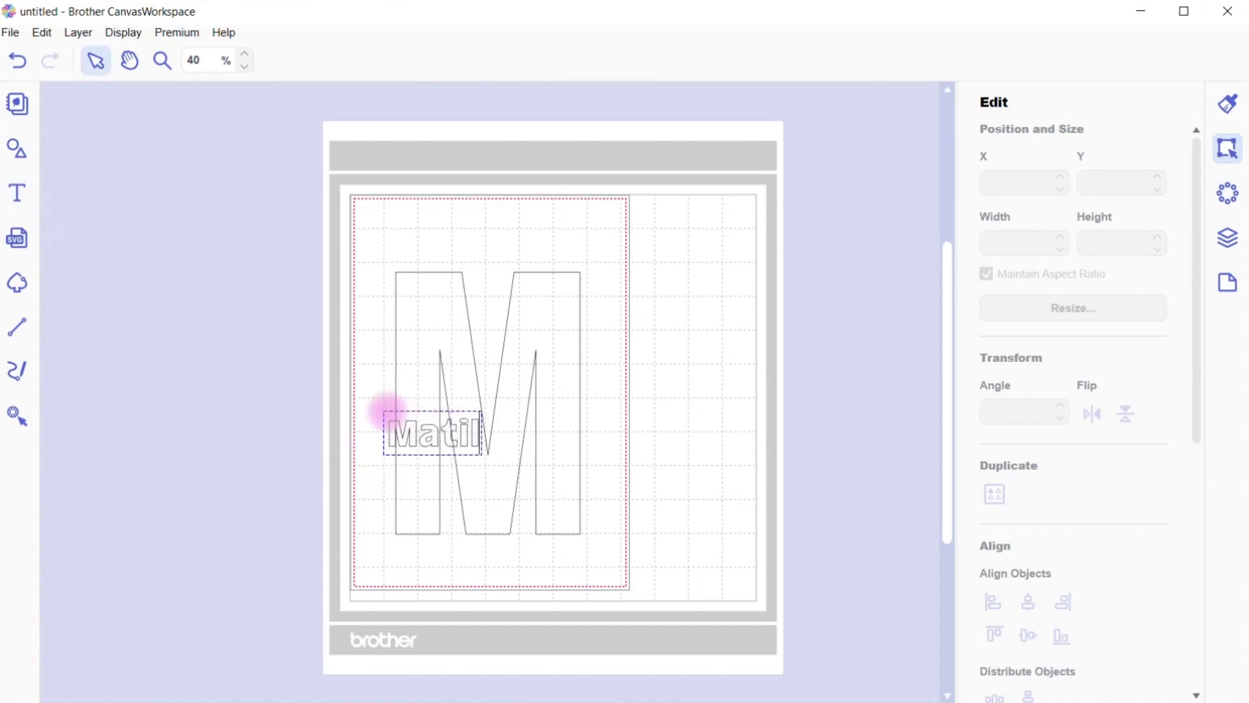
type("da")
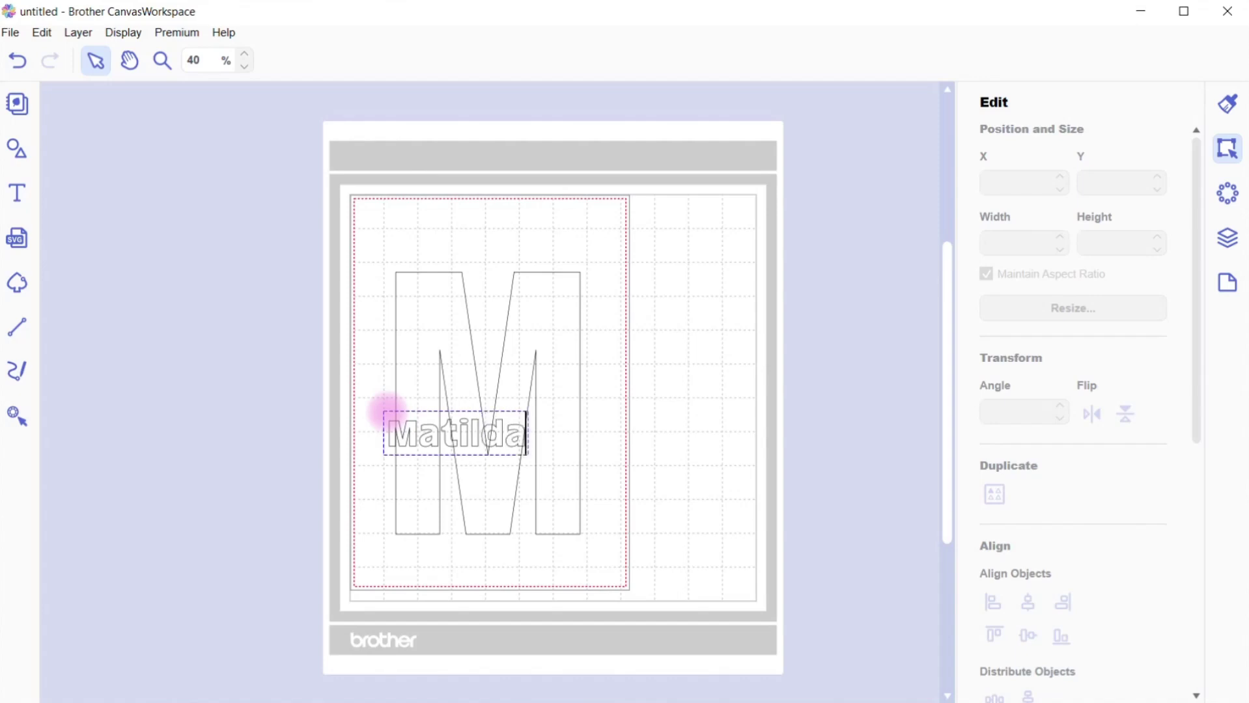
left_click(611, 430)
left_click(494, 449)
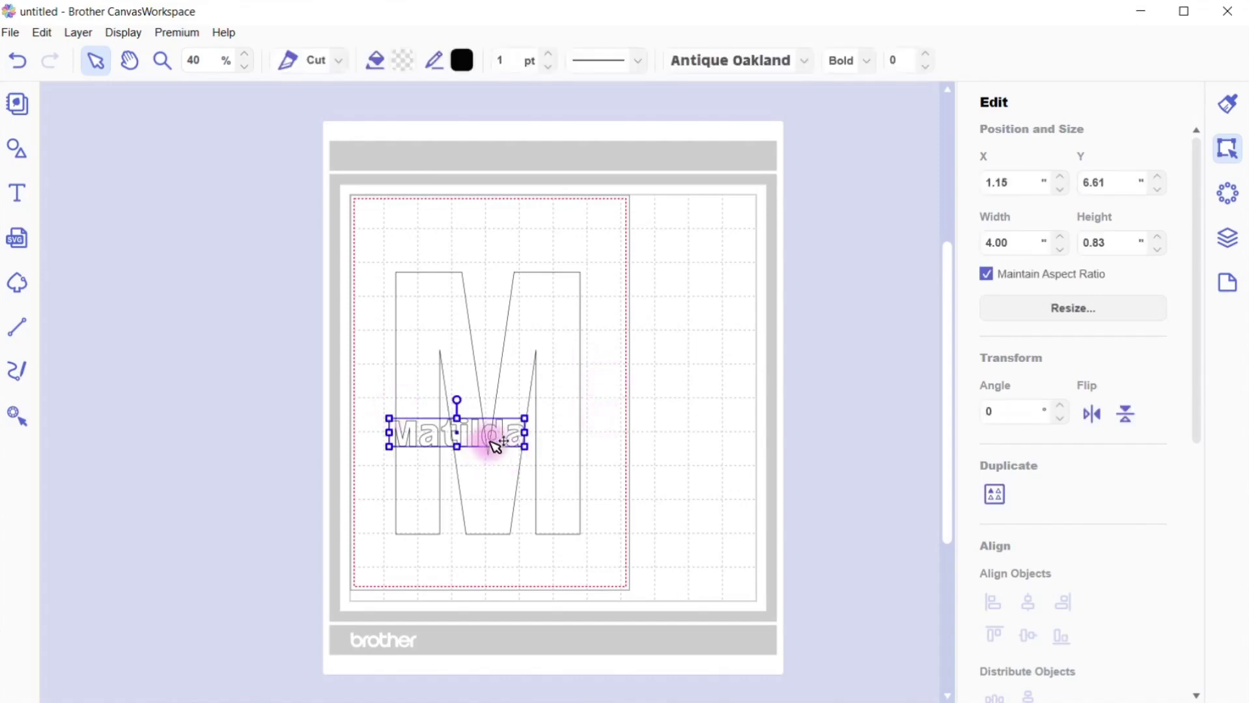
double_click(491, 444)
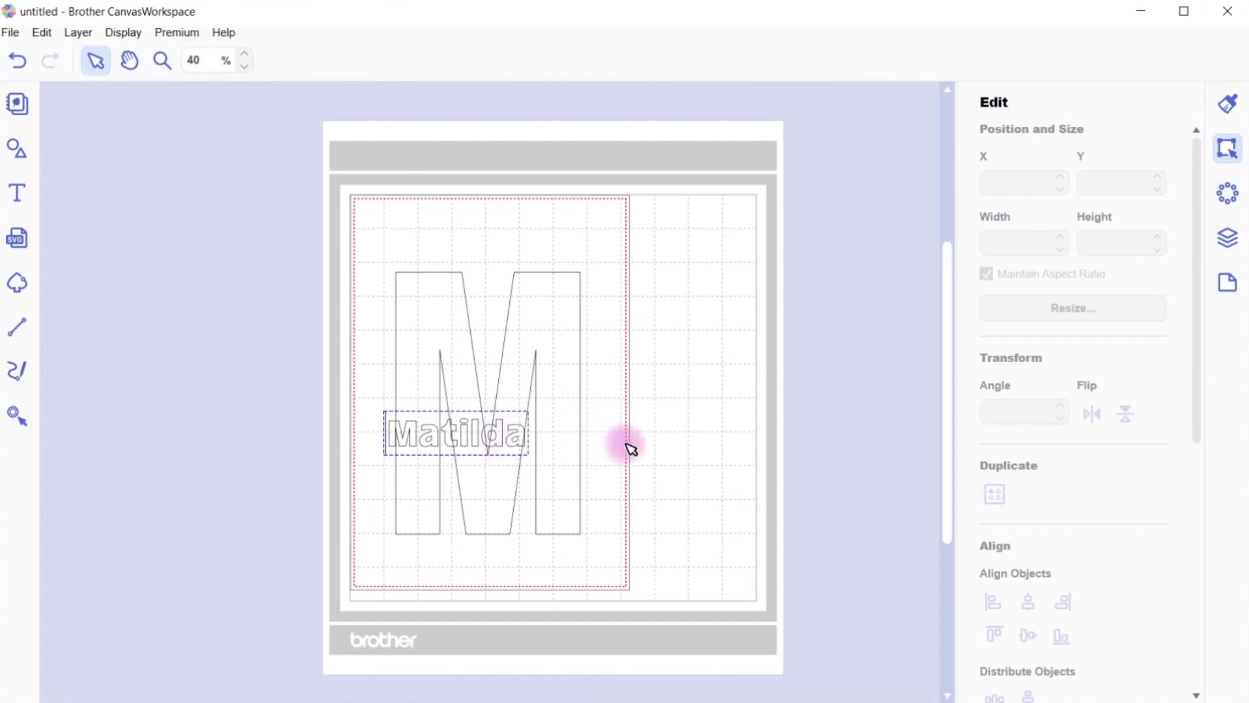
left_click(571, 446)
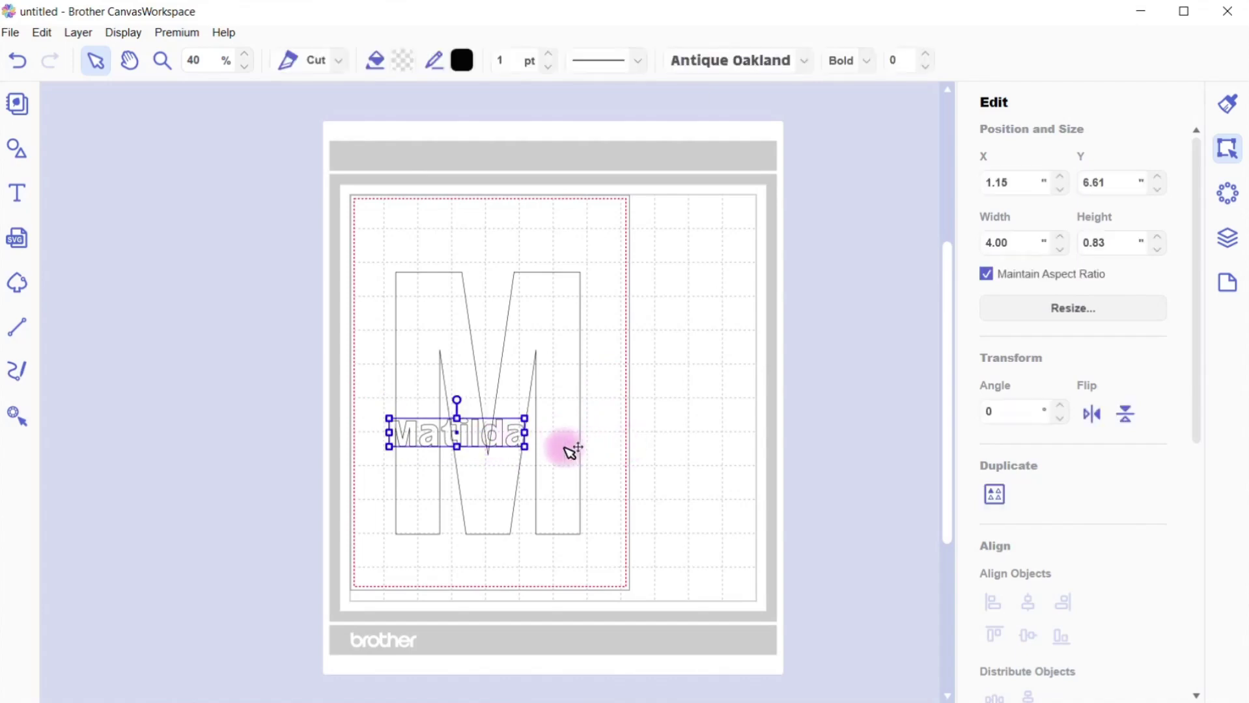
left_click(805, 62)
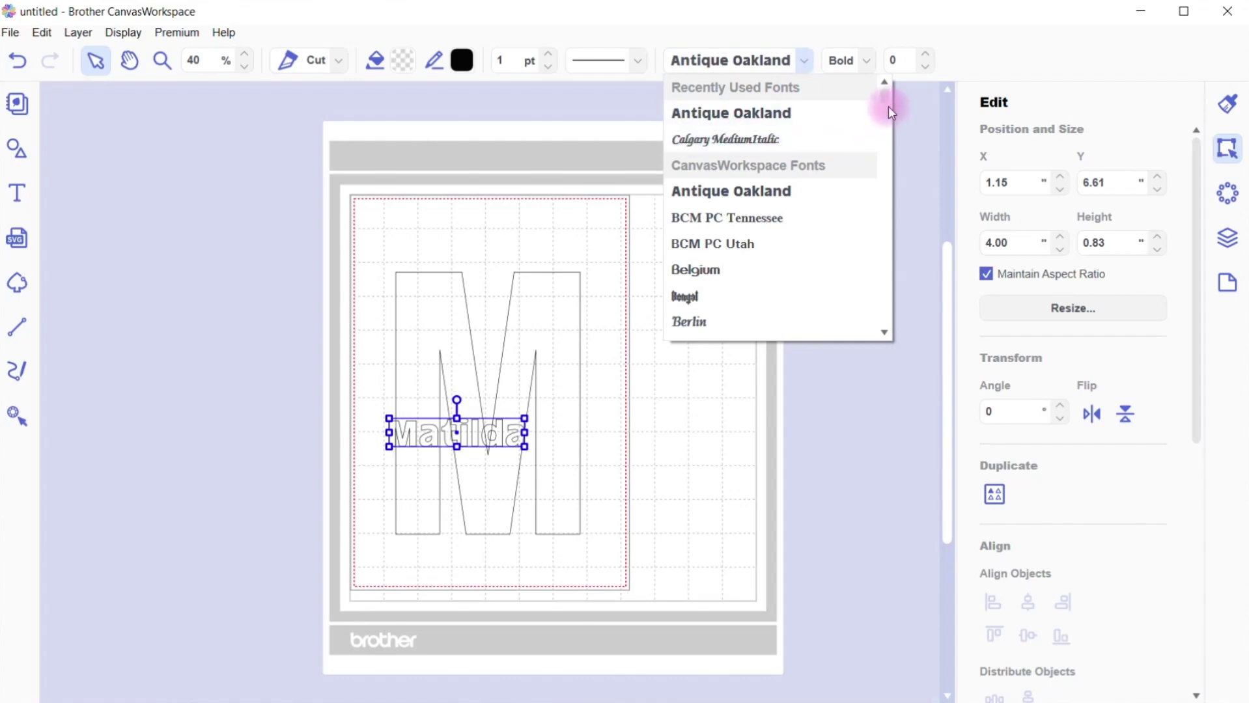
- Change Matilda's font to Calgary MediumItalic with Regular style, making it 2.91 x 0.73 inches
left_click_drag(889, 99, 890, 136)
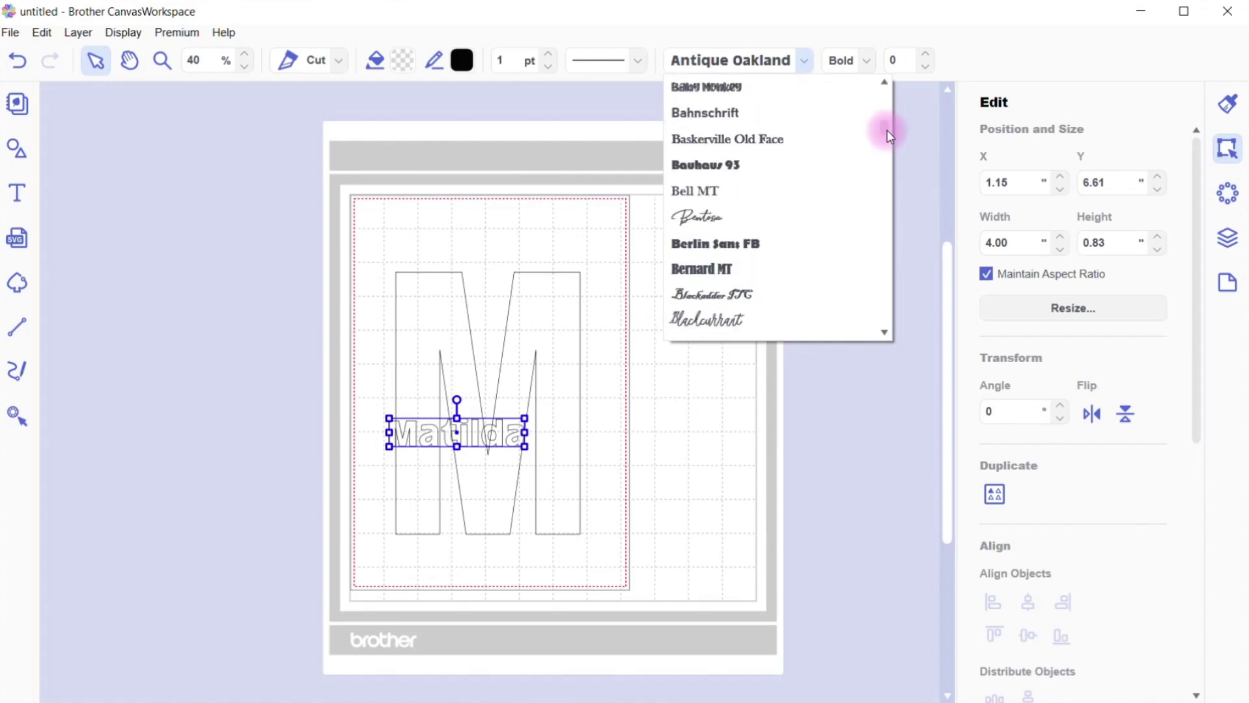
left_click(868, 64)
left_click(867, 63)
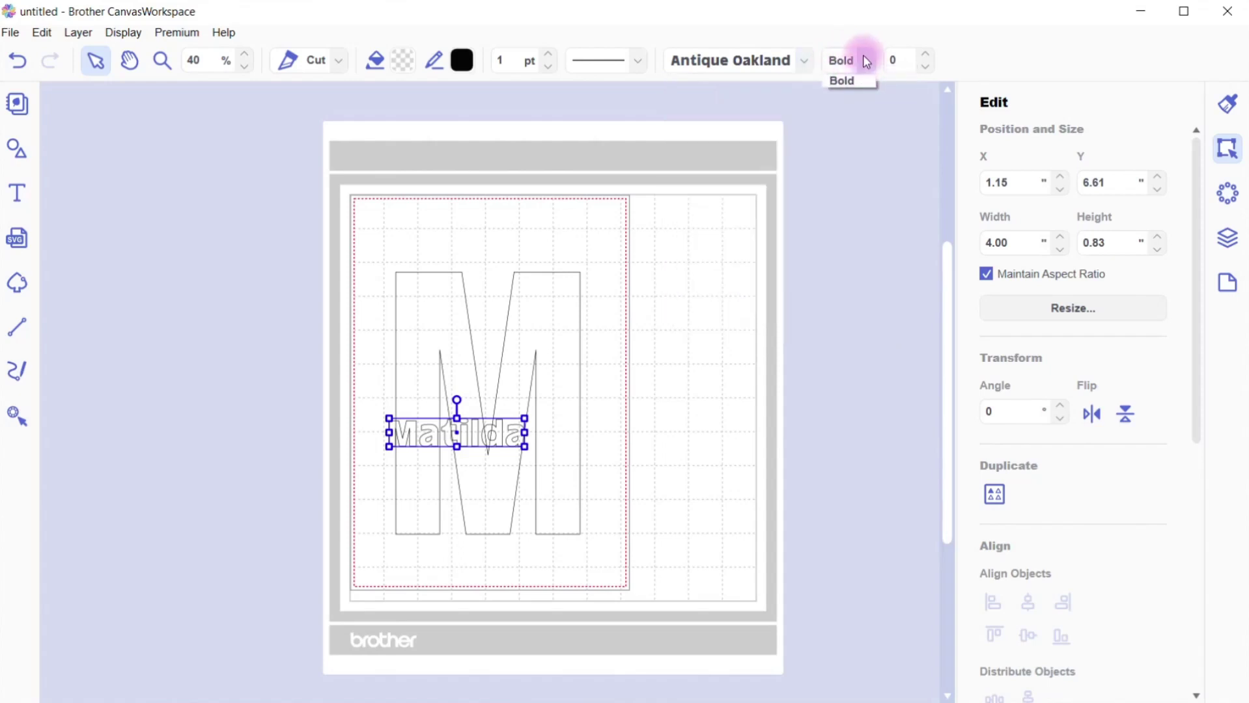
left_click(803, 60)
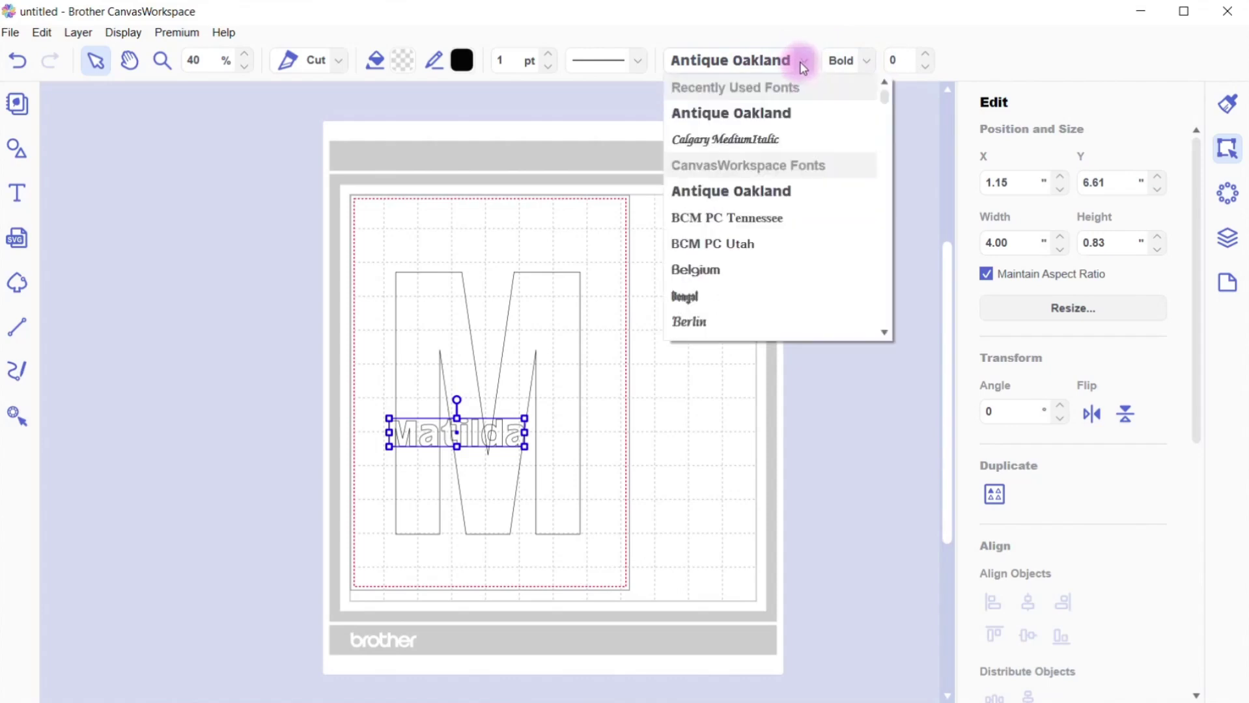
left_click(741, 132)
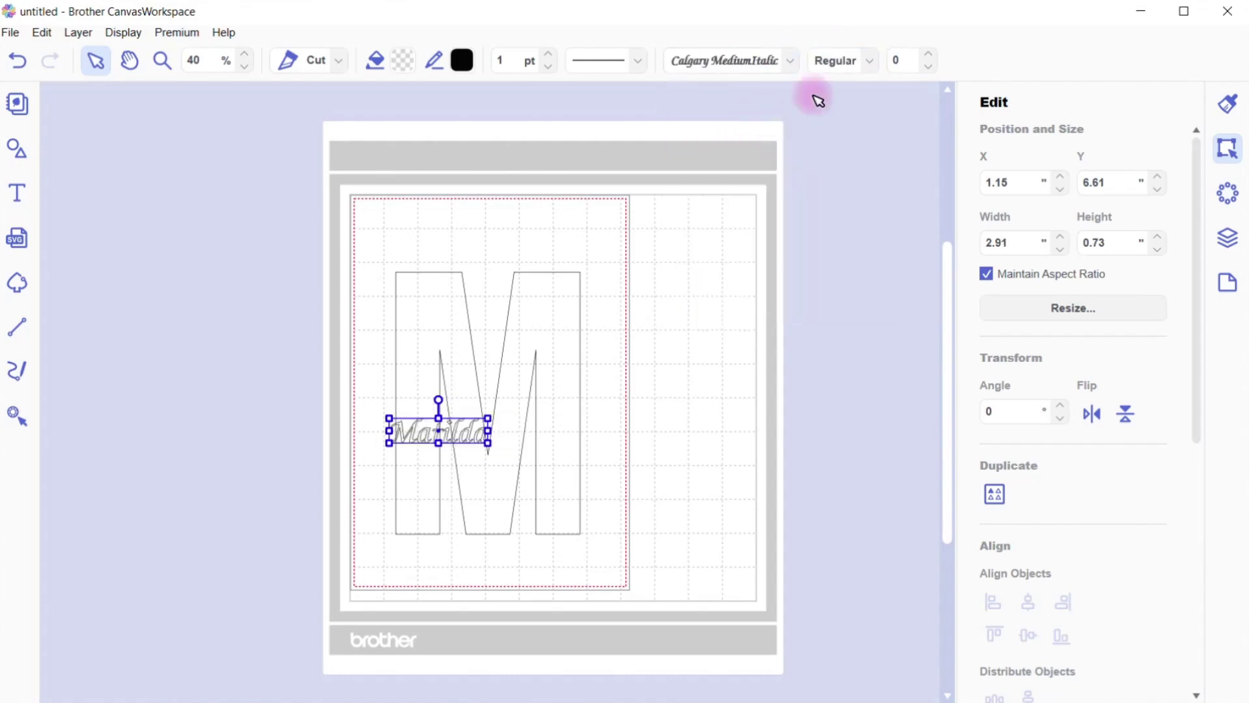
left_click(870, 65)
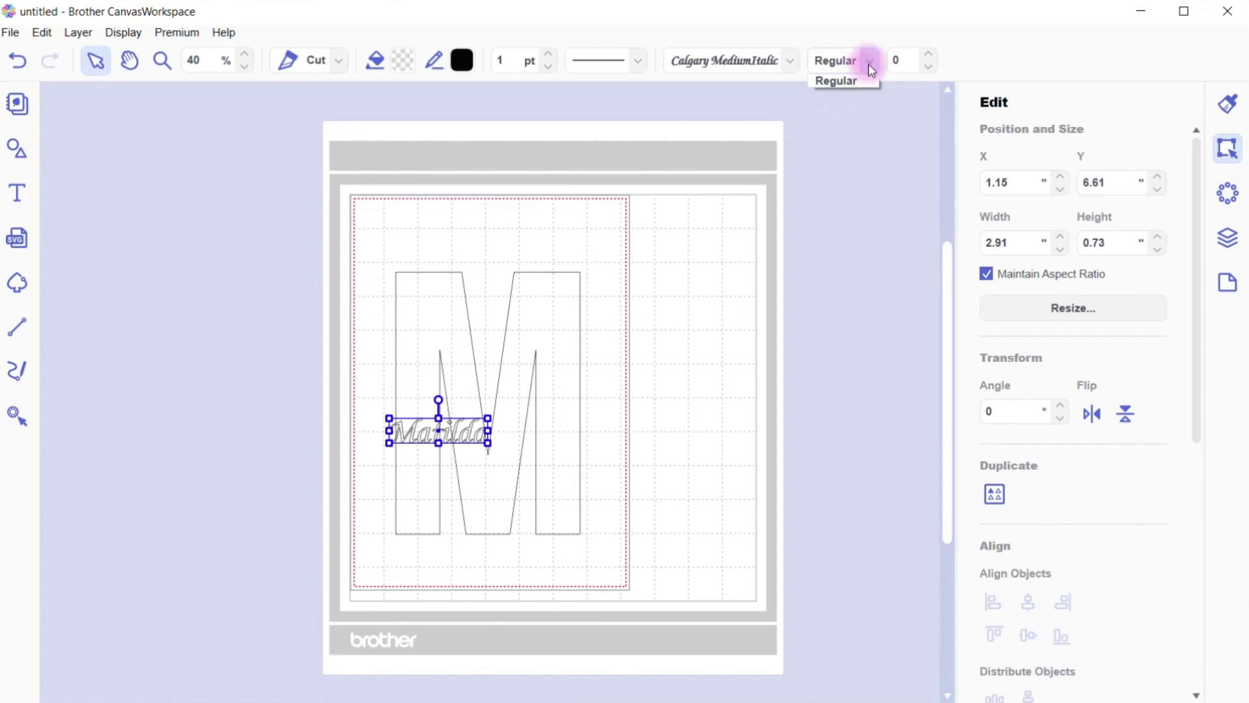
left_click(845, 127)
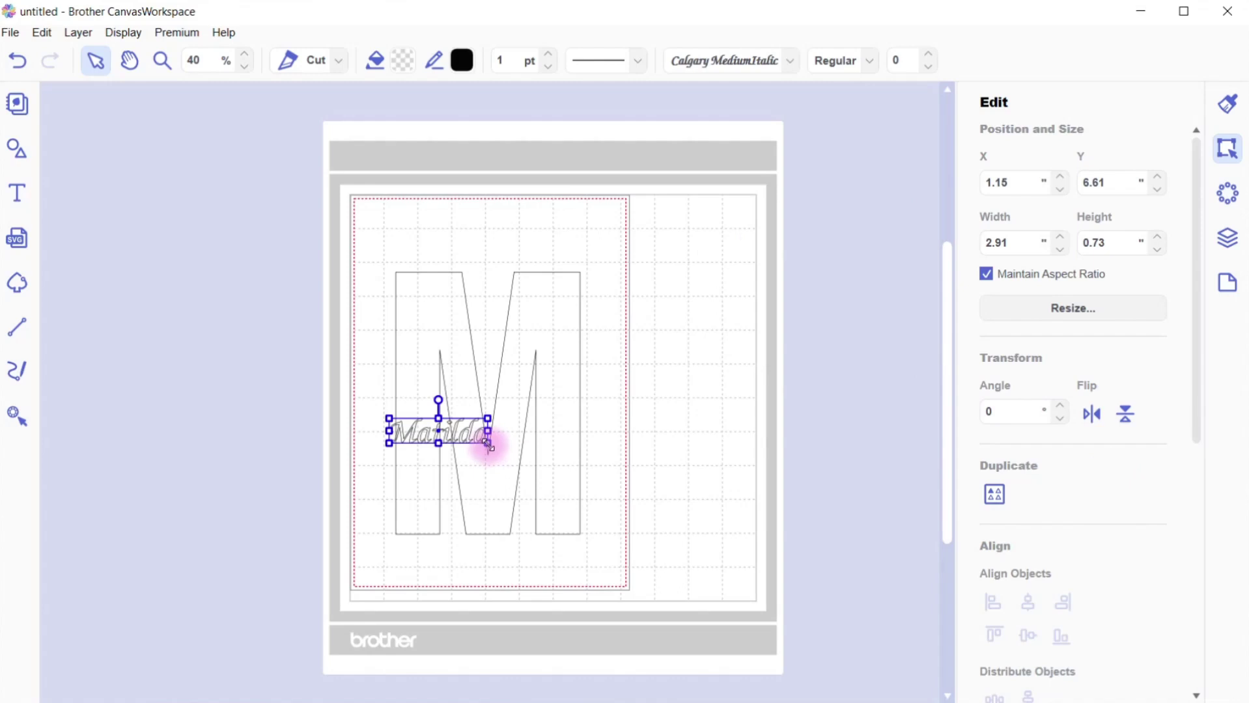
- Enlarge Matilda to 6.54 x 1.64 inches across the M, nudge it up, and select both
left_click_drag(488, 444, 600, 473)
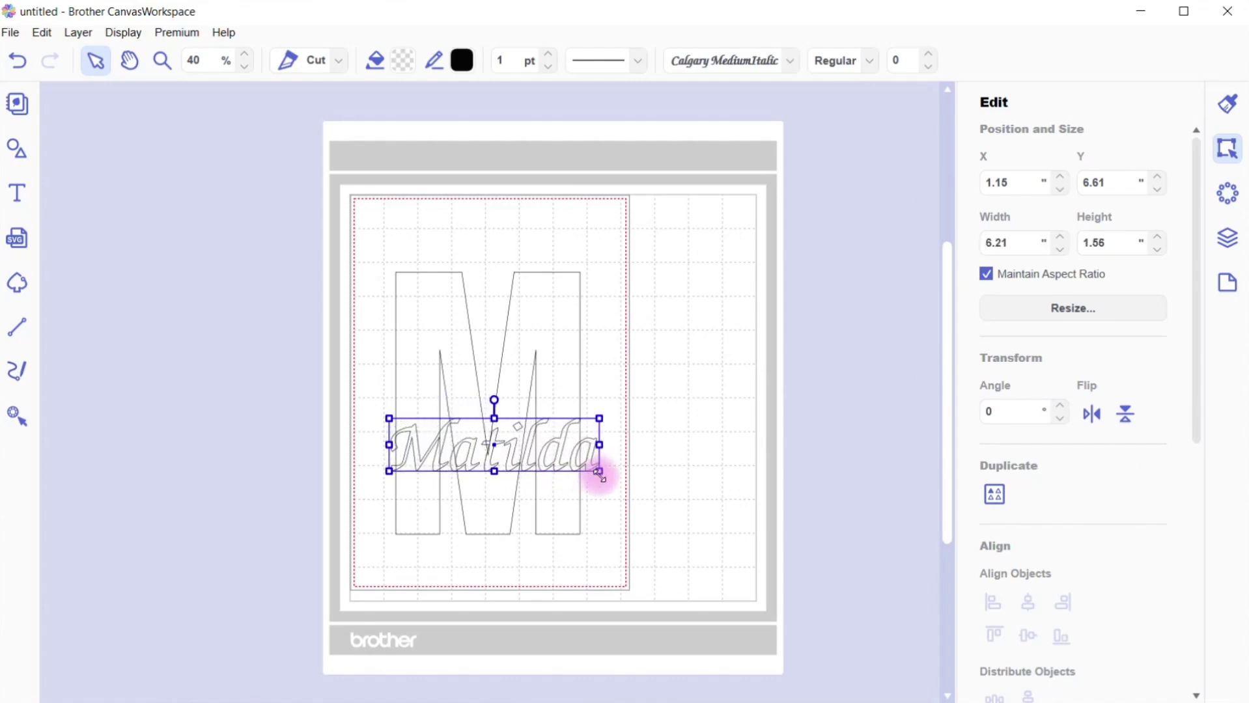
left_click_drag(389, 473, 377, 473)
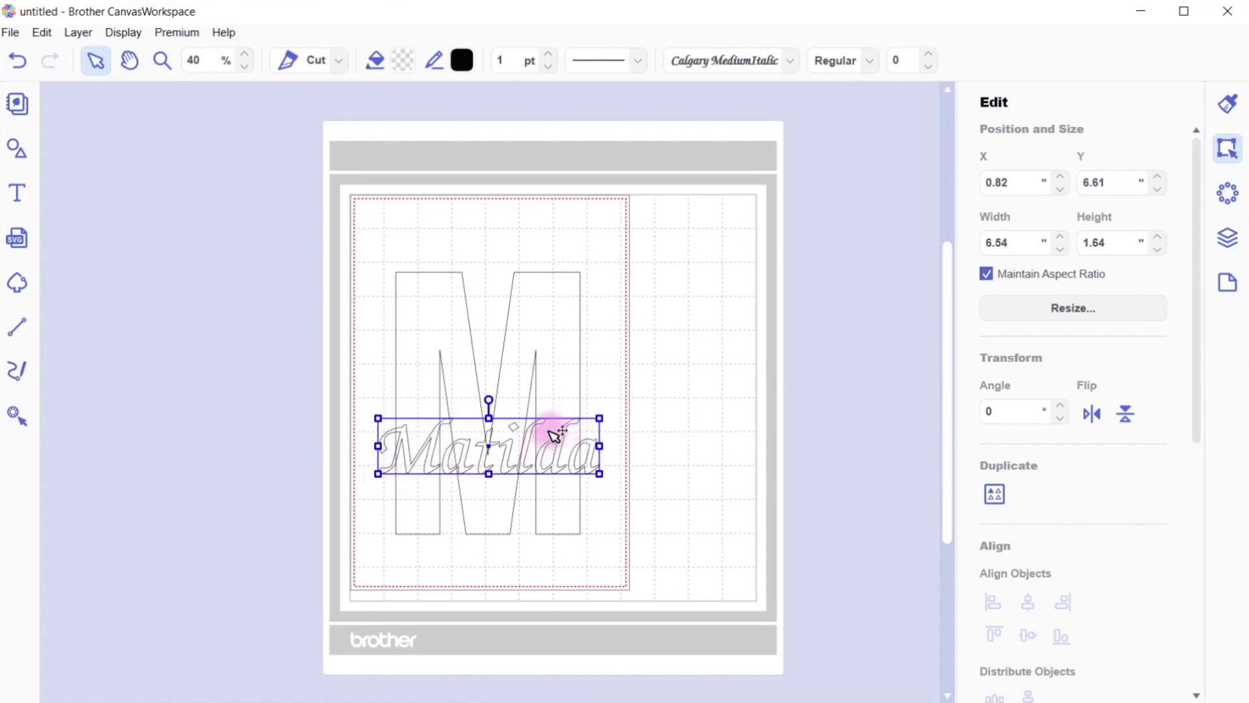
left_click_drag(555, 433, 554, 419)
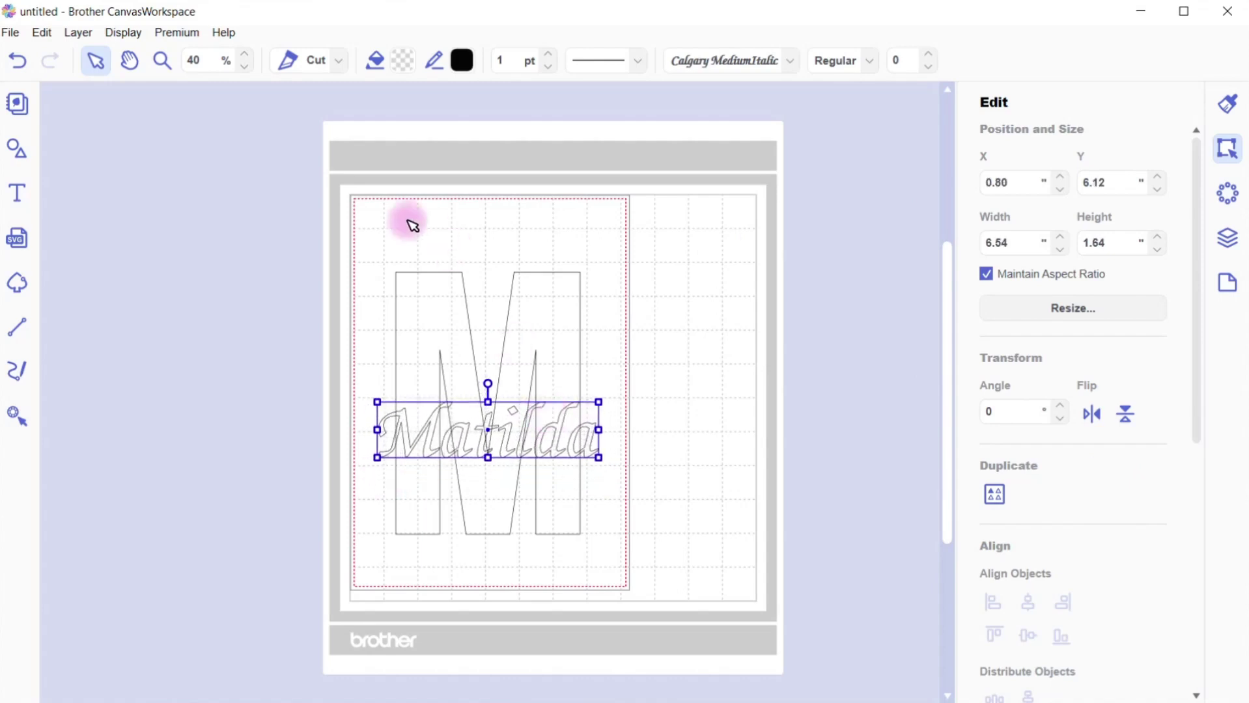
left_click_drag(360, 208, 624, 533)
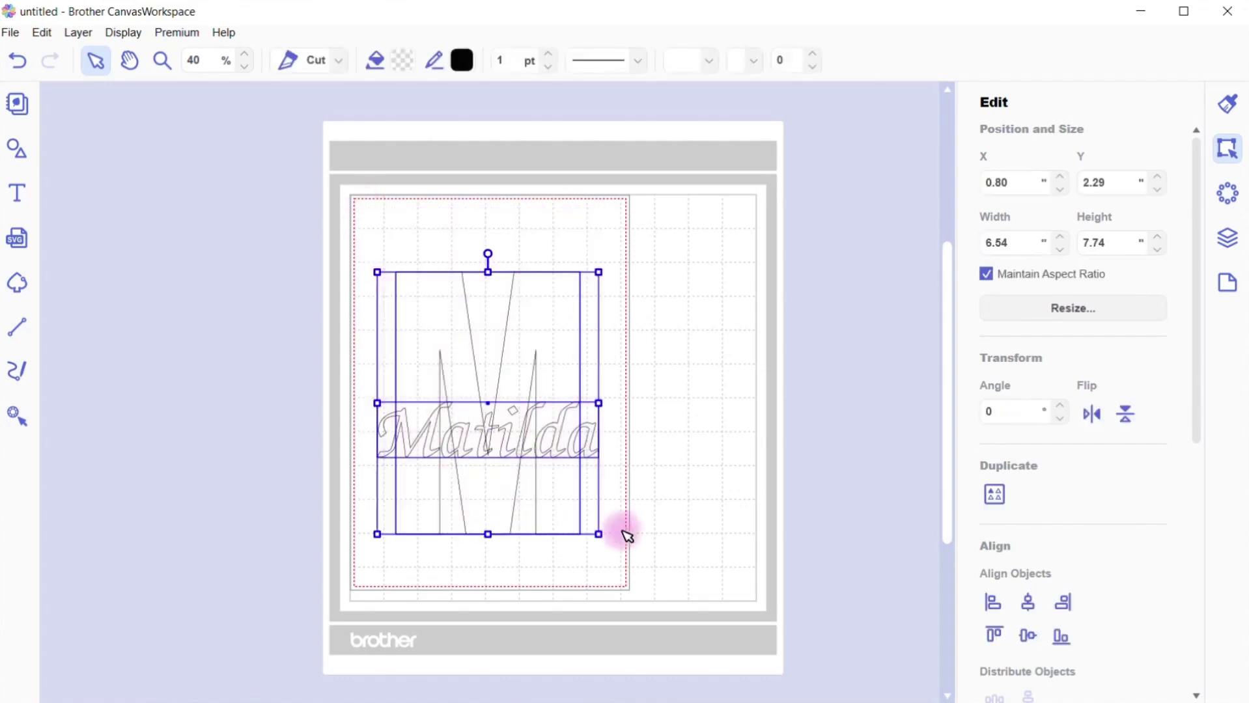
- Centre Matilda on the M, then nudge it down to a Y position of 6.34 inches
left_click(1029, 637)
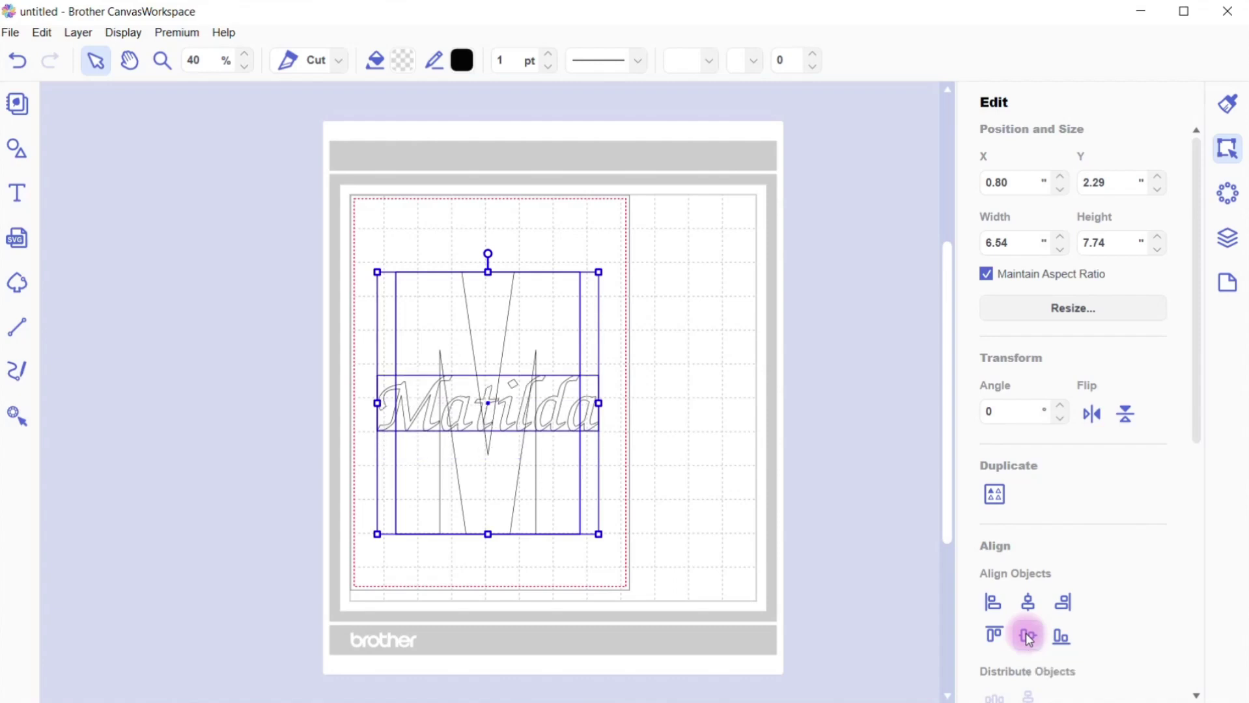
left_click(694, 469)
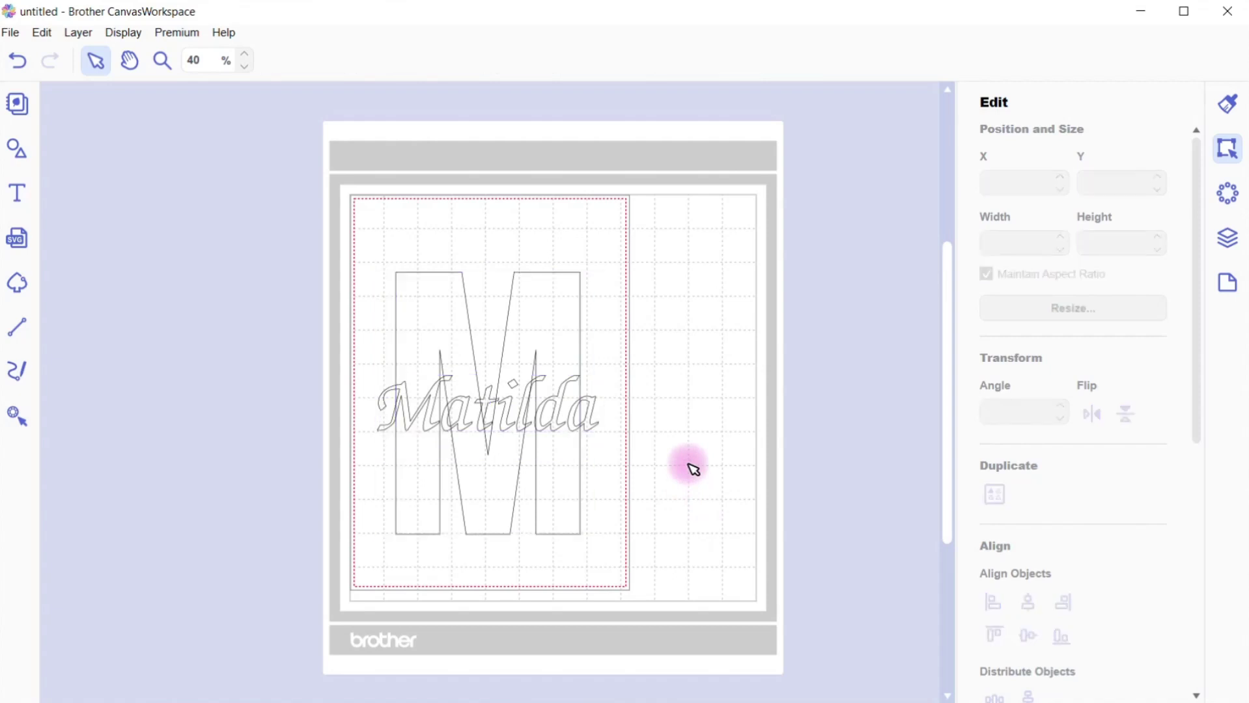
left_click(563, 423)
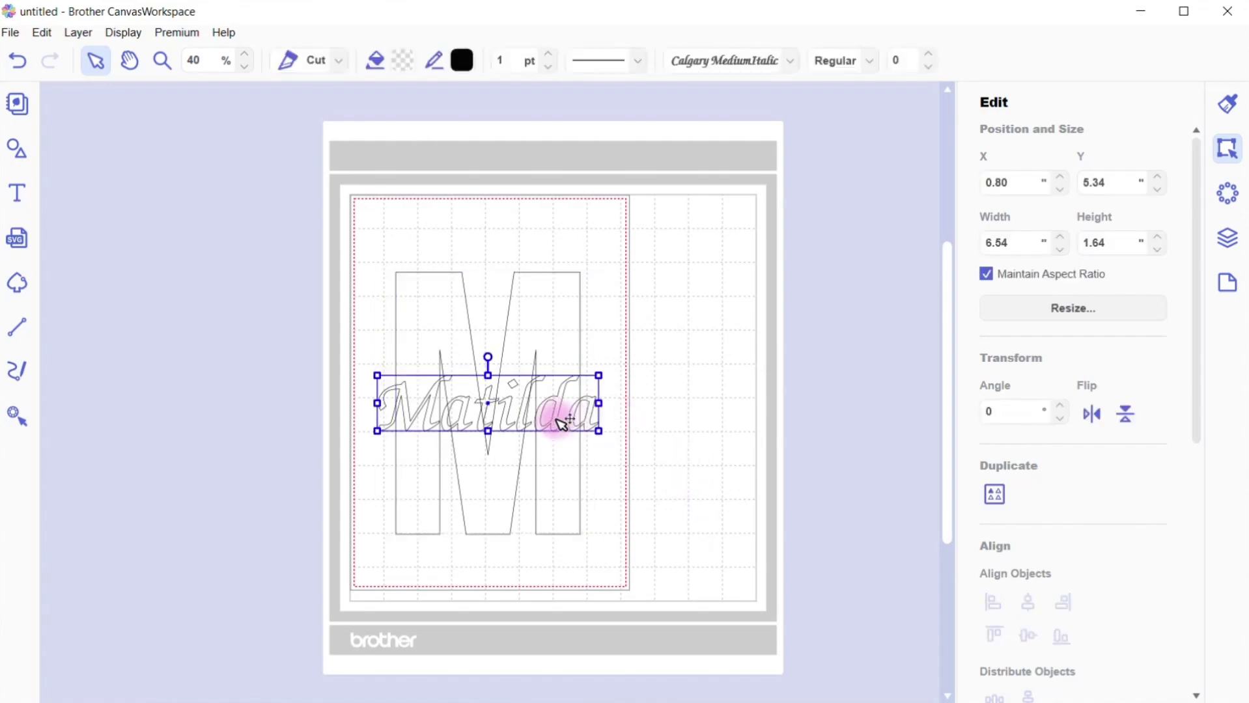
key("Down")
key("Down")
key("Down")
key("Down")
key("Down")
key("Down")
key("Down")
key("Down")
key("Down")
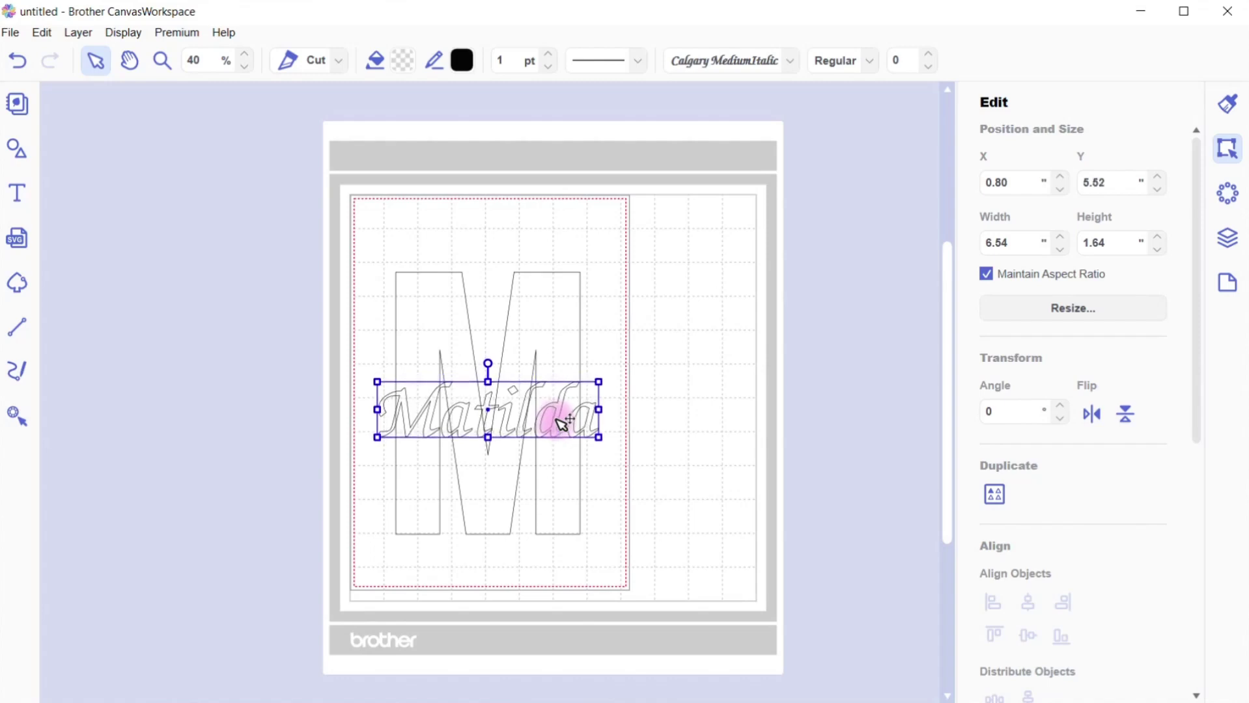
key("Down")
key("Down")
key("Down")
key("Down")
key("Down")
key("Down")
key("Down")
key("Down")
key("Down")
key("Down")
key("Down")
key("Down")
key("Down")
key("Down")
key("Down")
key("Down")
key("Down")
key("Down")
key("Down")
key("Down")
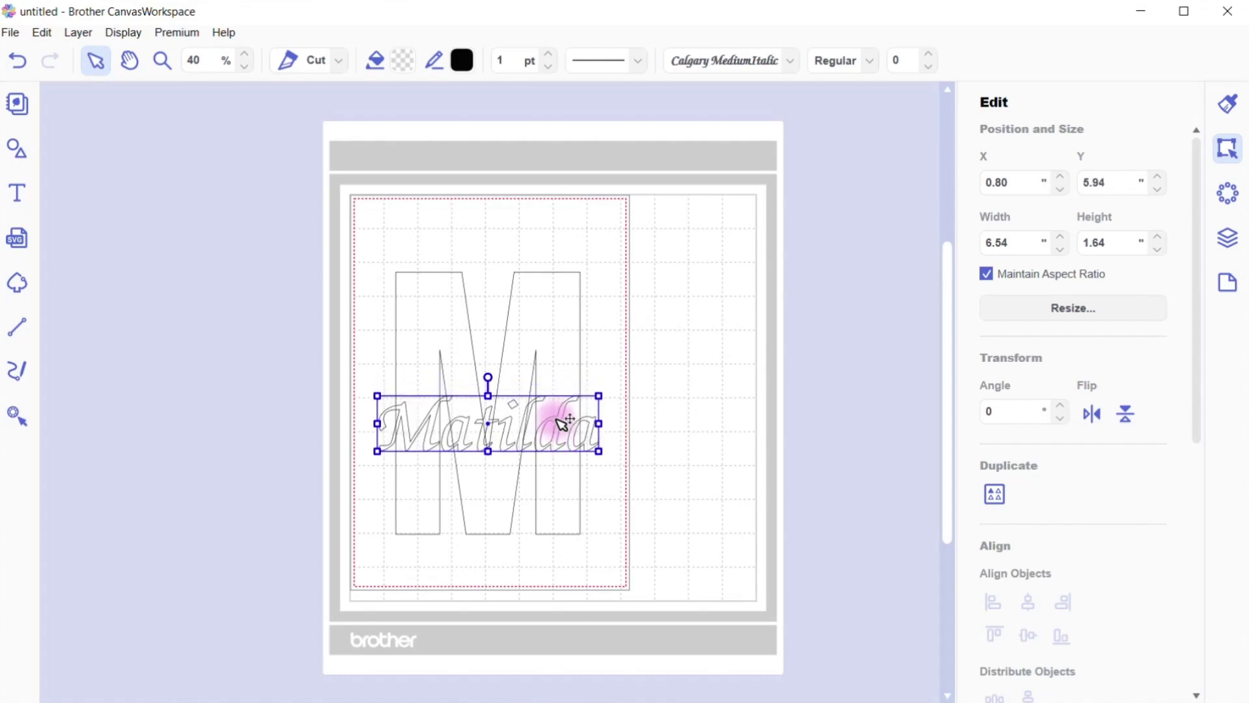
key("Down")
key("Down")
key("Down")
key("Down")
key("Down")
key("Down")
key("Down")
key("Down")
key("Down")
key("Down")
key("Down")
key("Down")
key("Down")
key("Down")
key("Down")
key("Down")
key("Down")
key("Down")
key("Down")
key("Down")
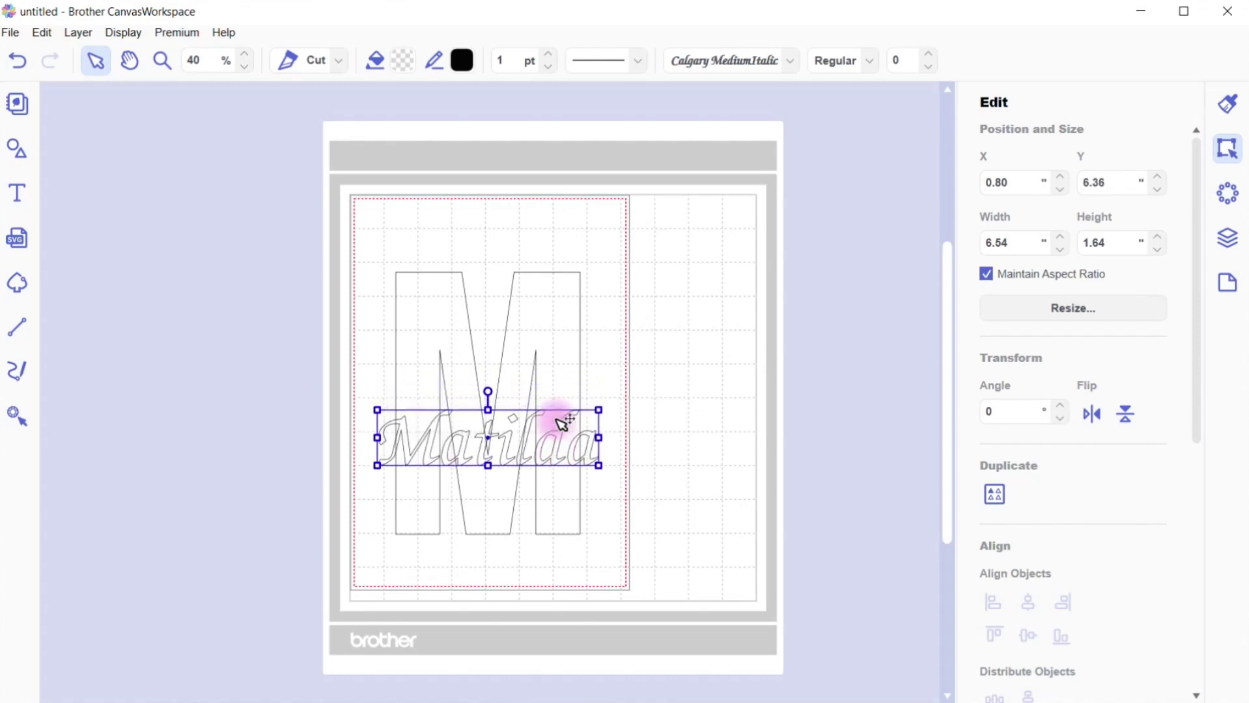
key("Down")
key("Down")
key("Down")
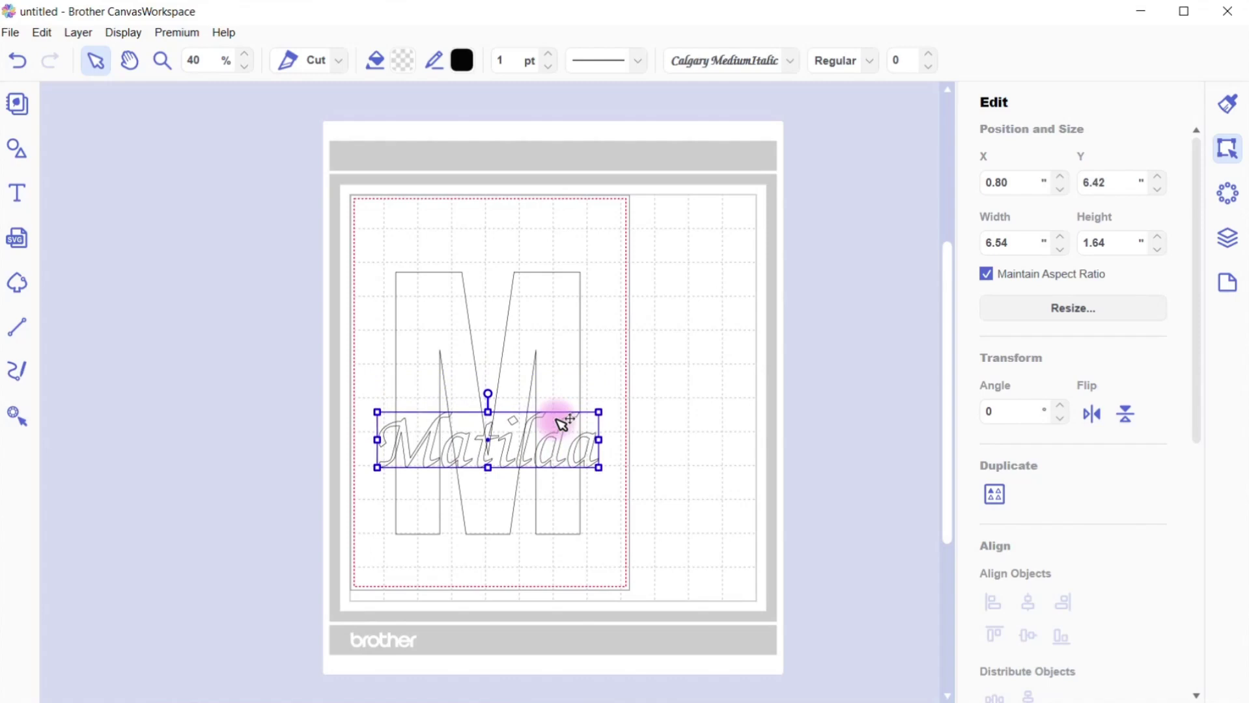
key("Up")
key("Up")
key("Up")
key("Up")
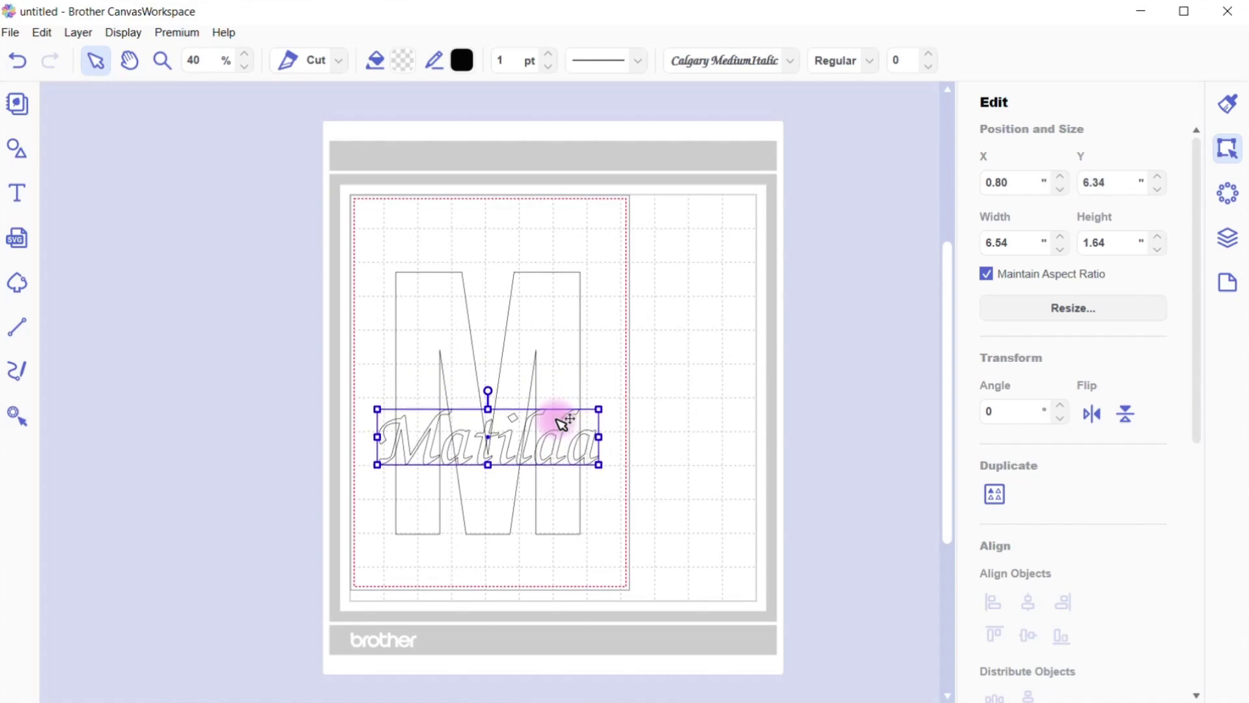
left_click(707, 418)
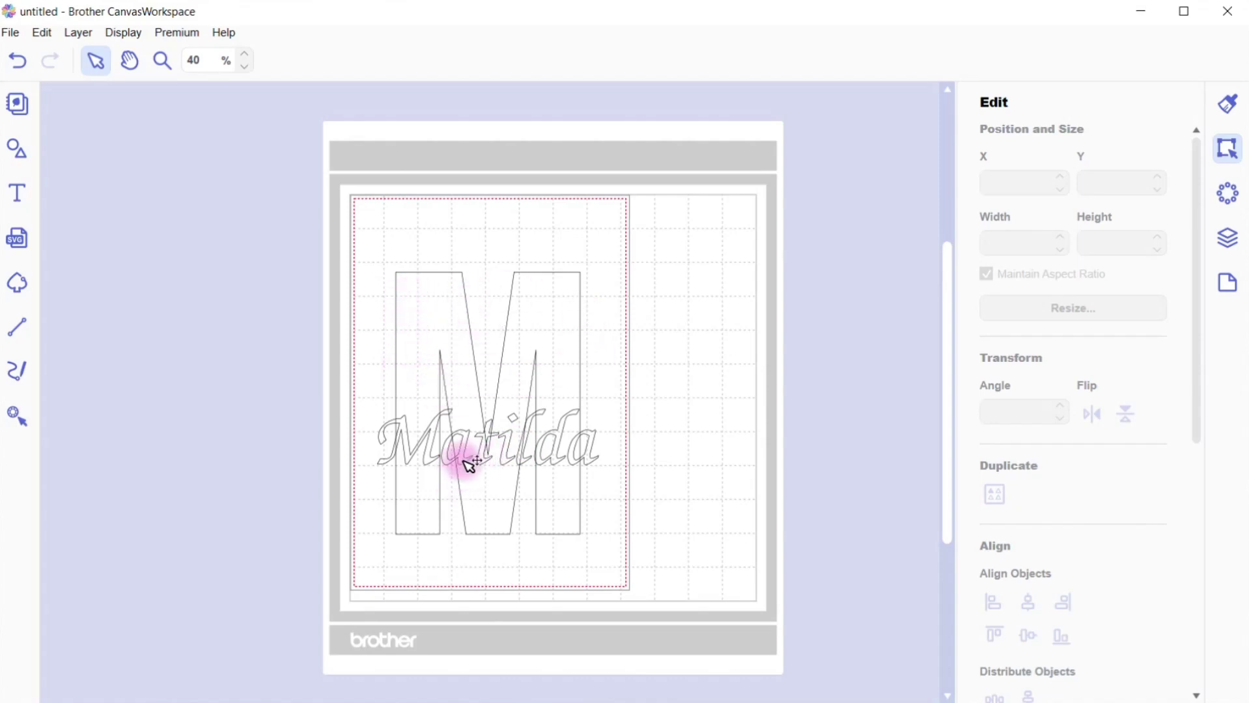
left_click(470, 464)
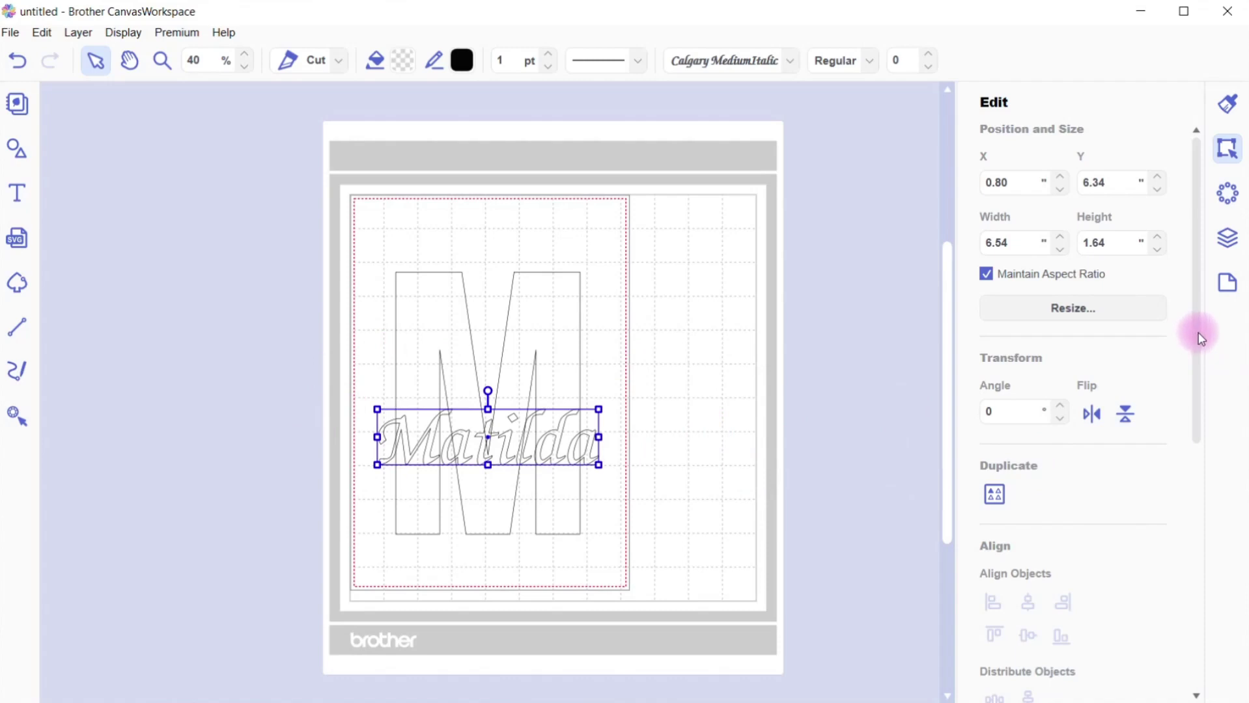
left_click_drag(1197, 342, 1194, 621)
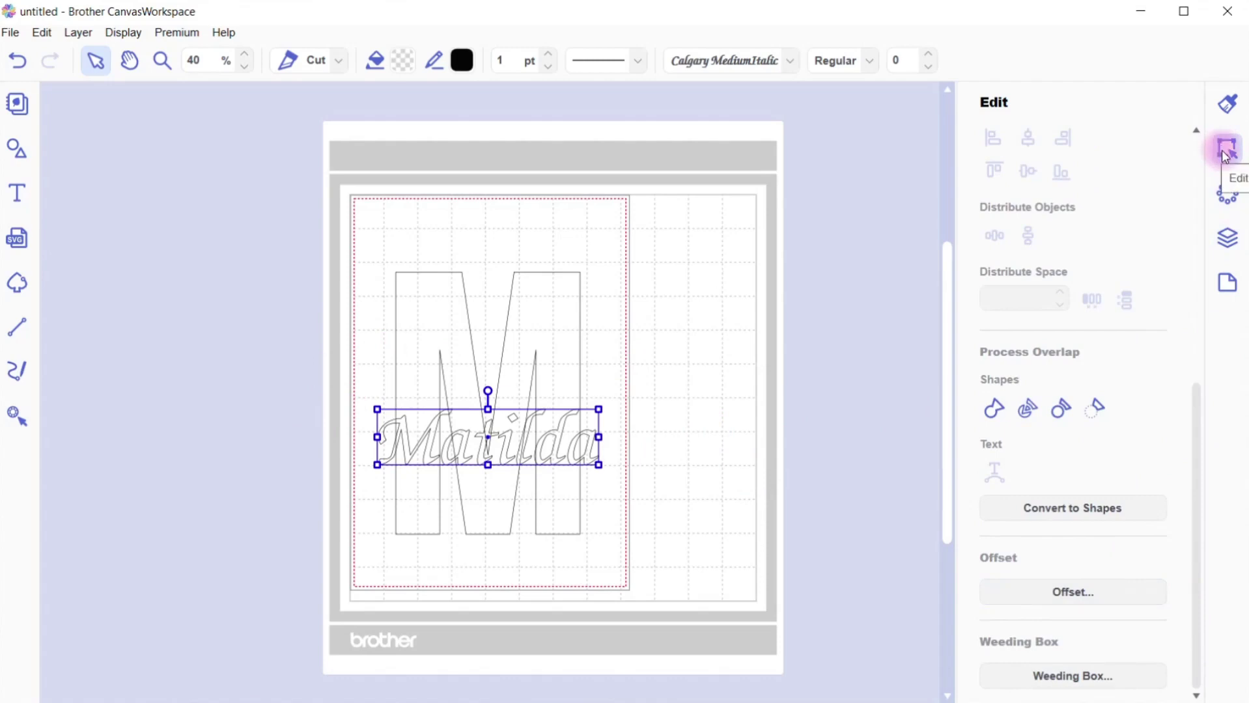
- Offset Matilda outward by 0.28 inches with round corners, leaving the original line as is
left_click(1091, 595)
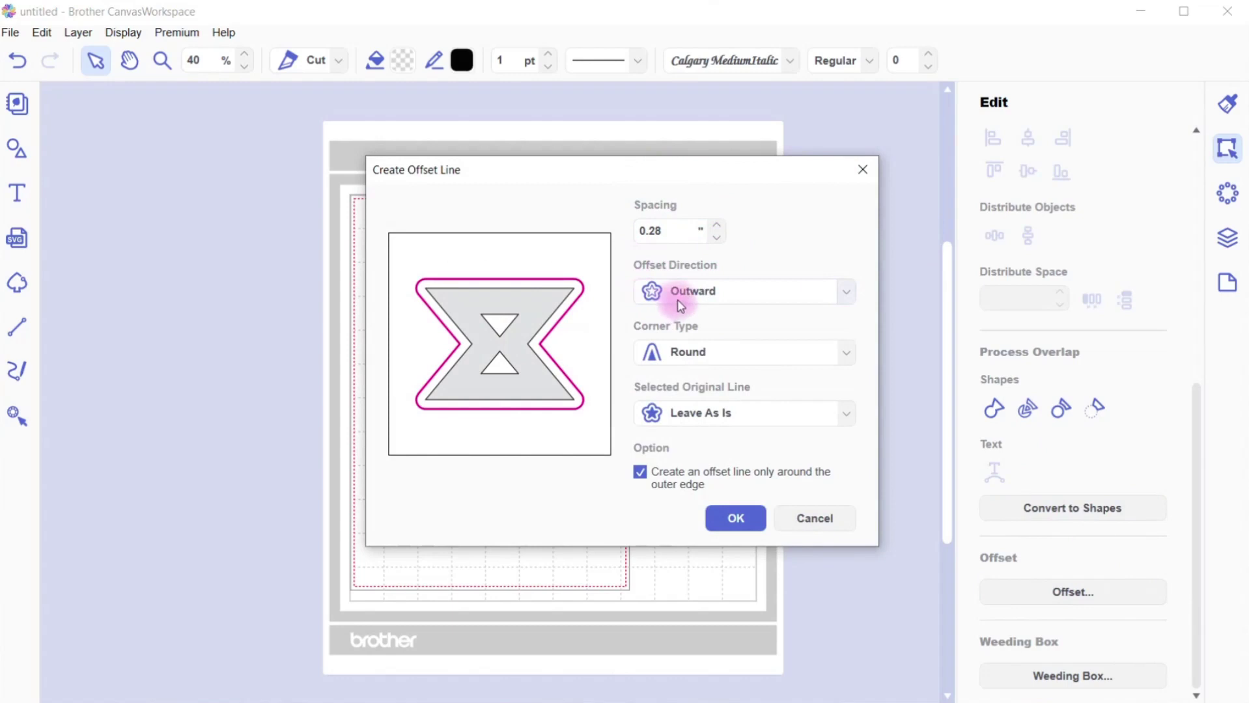
left_click_drag(603, 171, 895, 138)
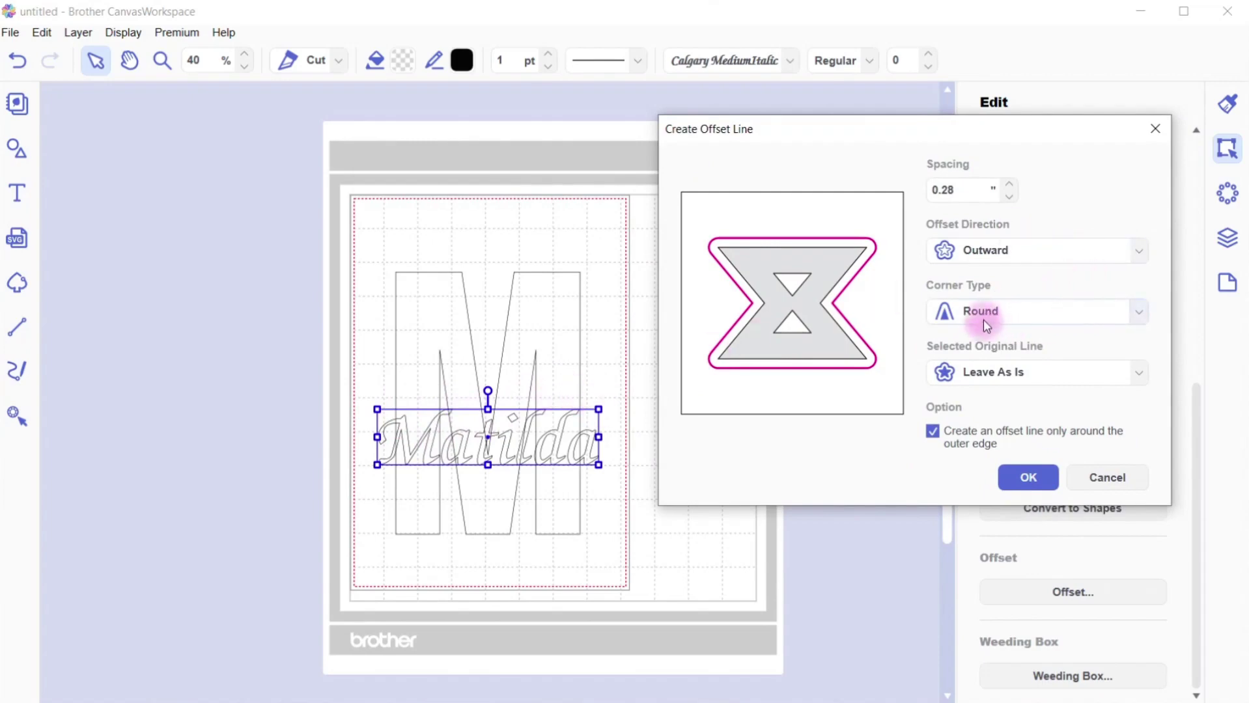
left_click(1145, 317)
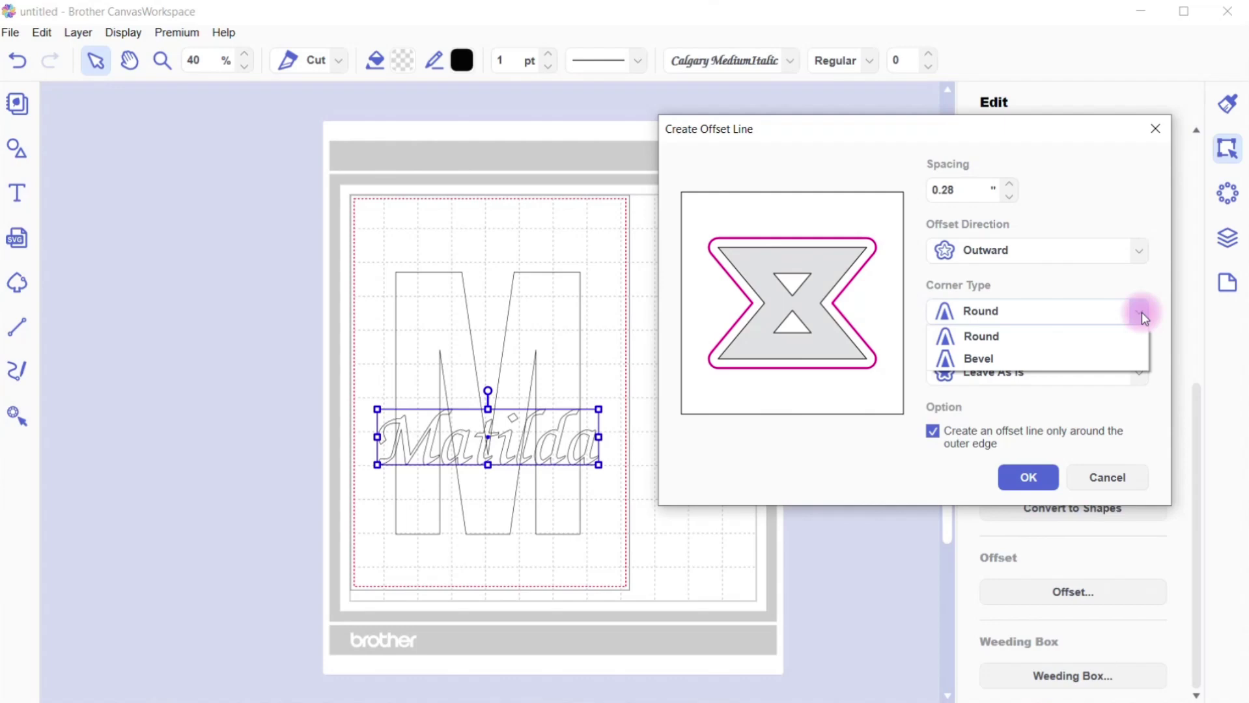
left_click(1047, 344)
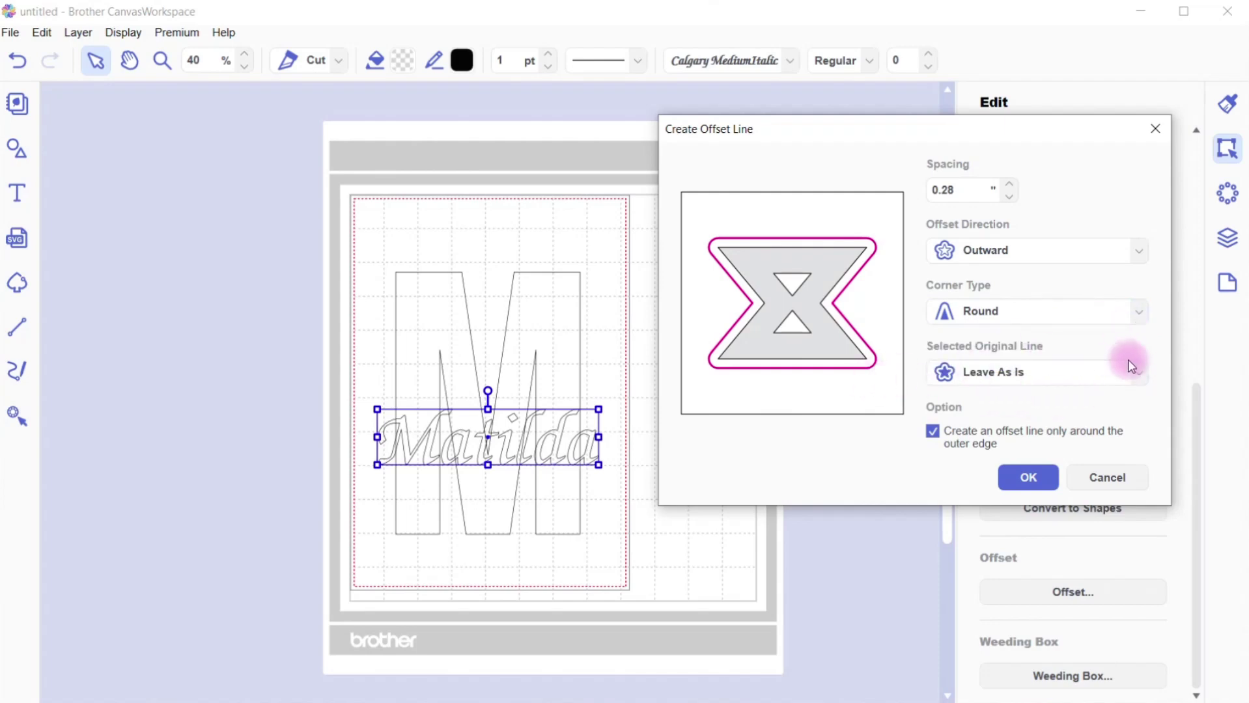
left_click(1140, 376)
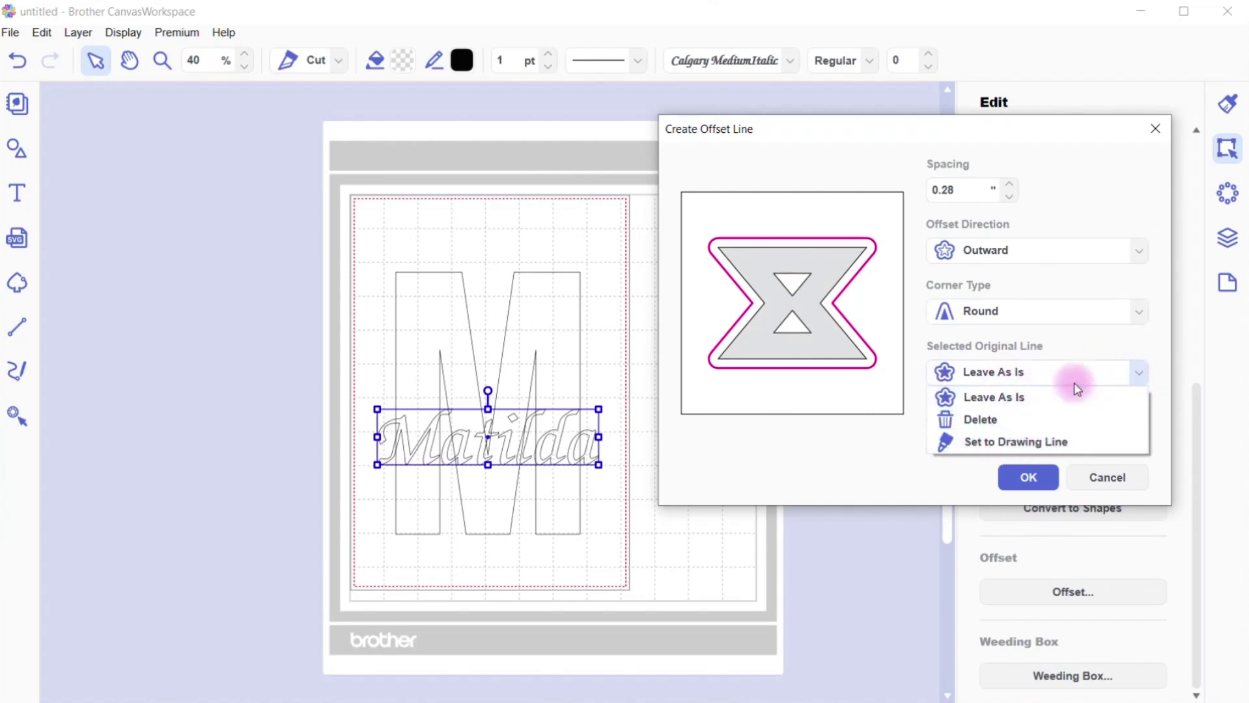
left_click(1098, 378)
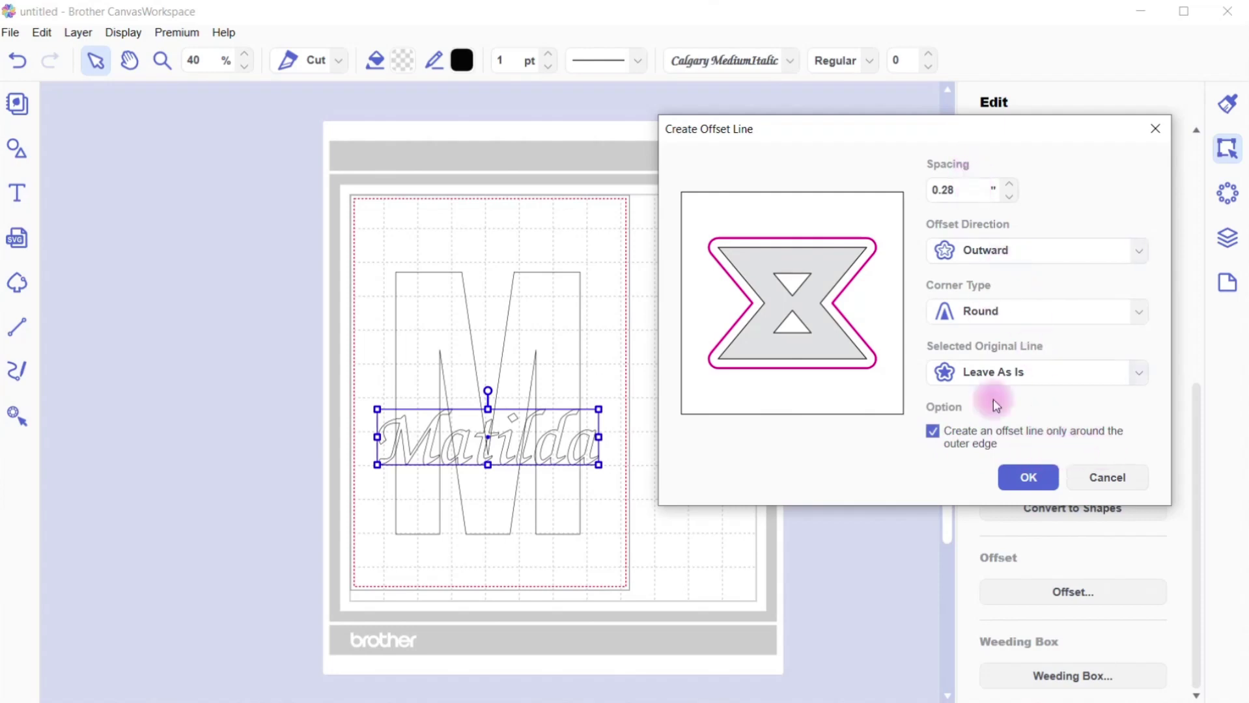
left_click(1027, 473)
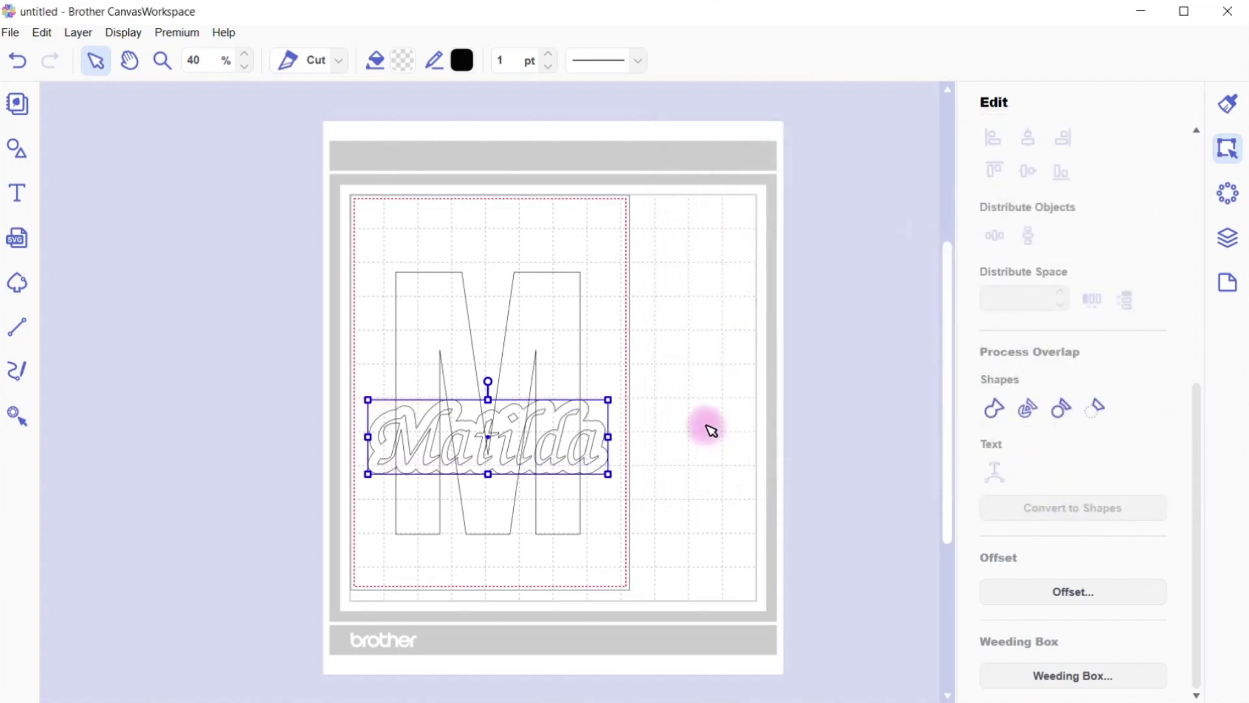
left_click(708, 426)
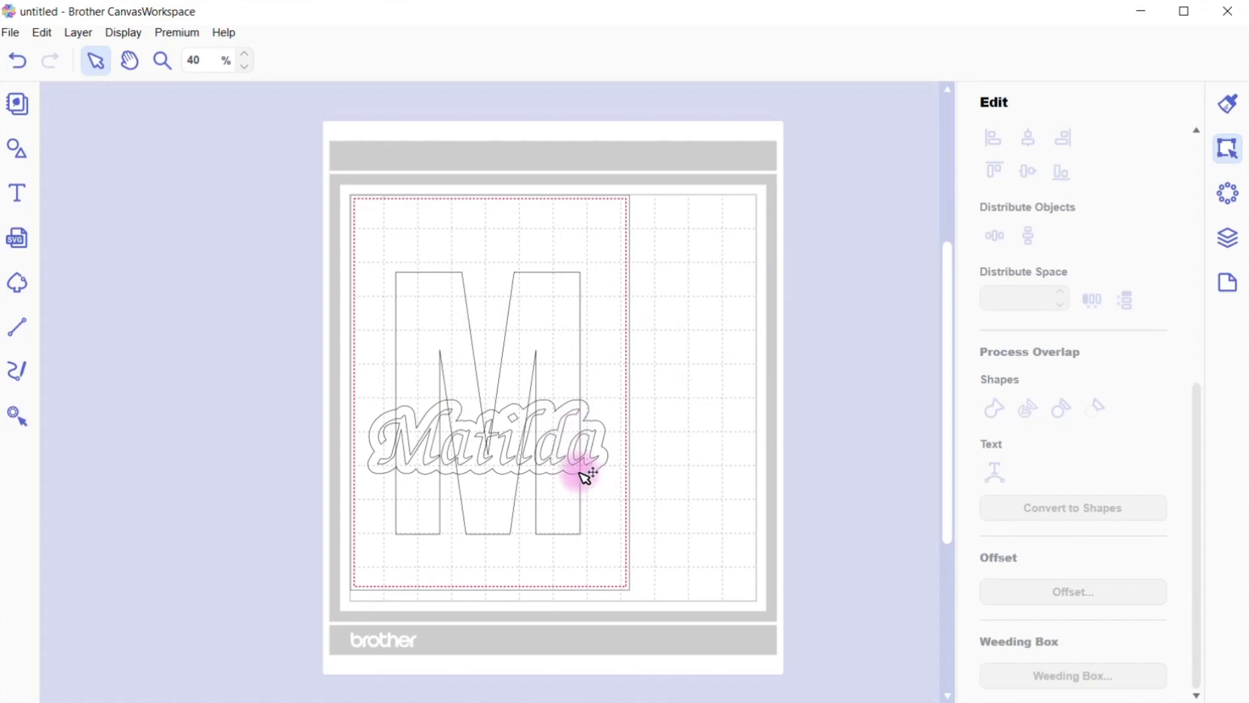
- Undo the 0.28-inch rounded offset border around Matilda
left_click(19, 63)
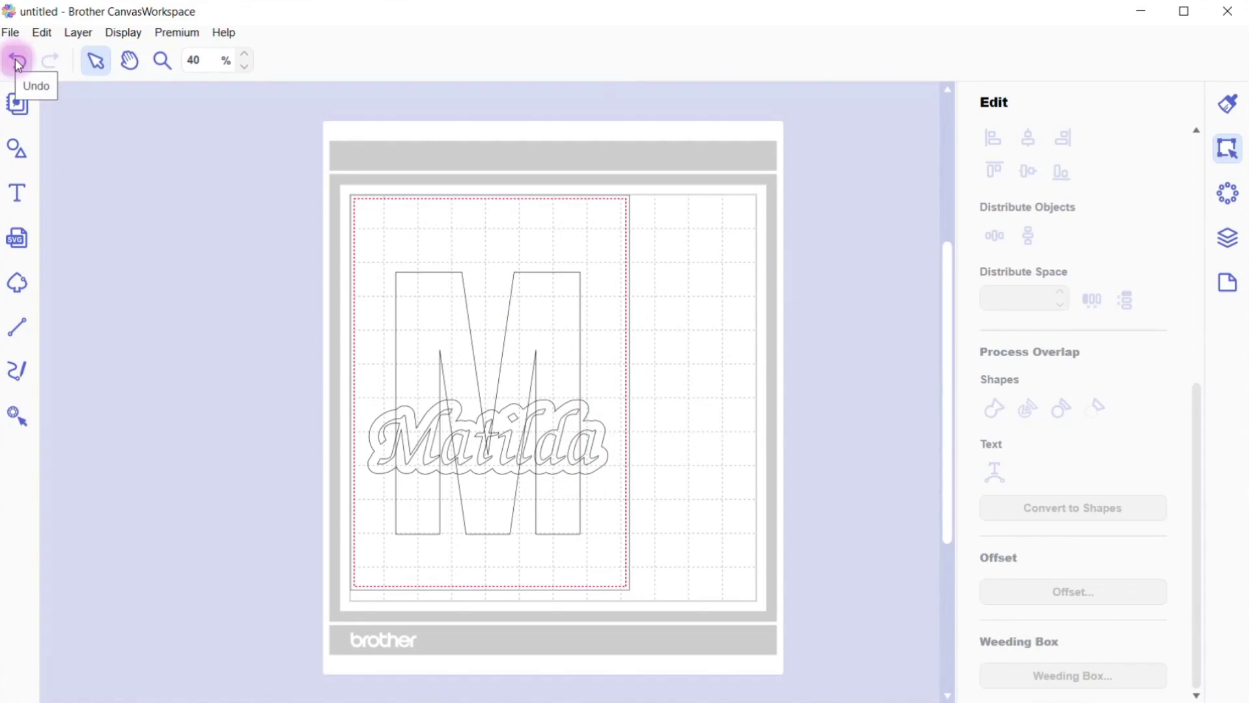
left_click(18, 62)
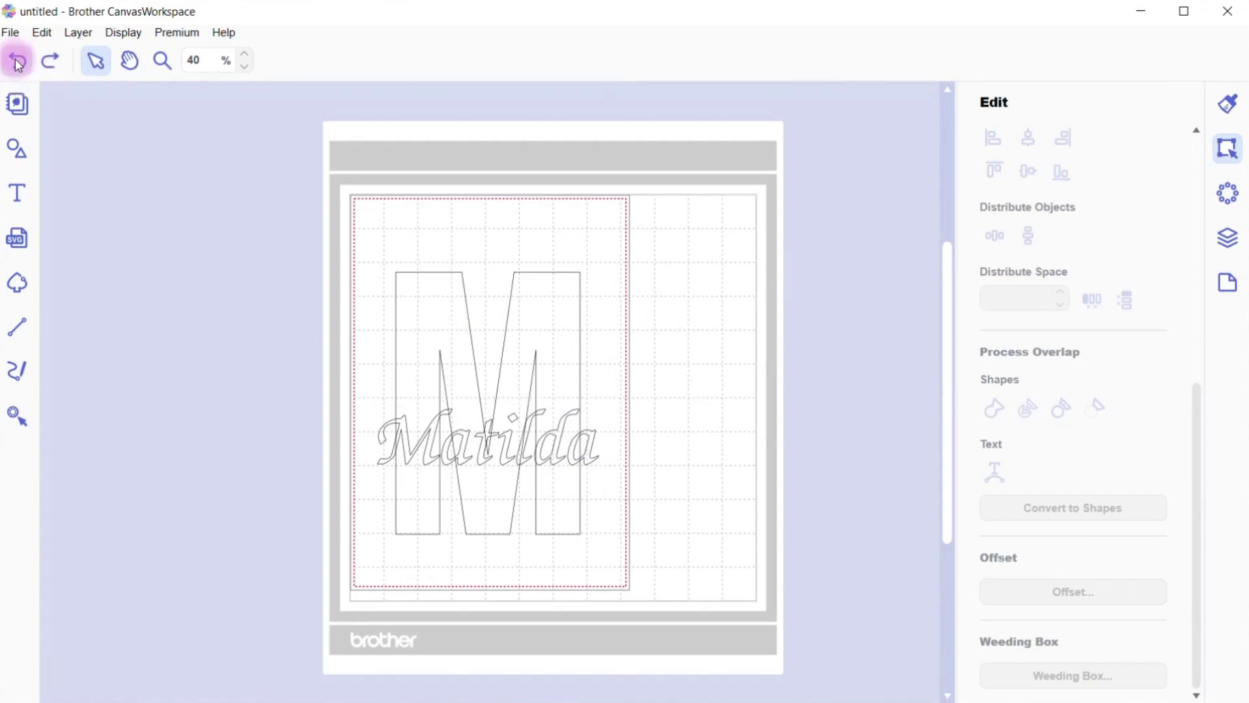
- Apply an offset to Matilda, zoom in to inspect it, then undo it
left_click(528, 430)
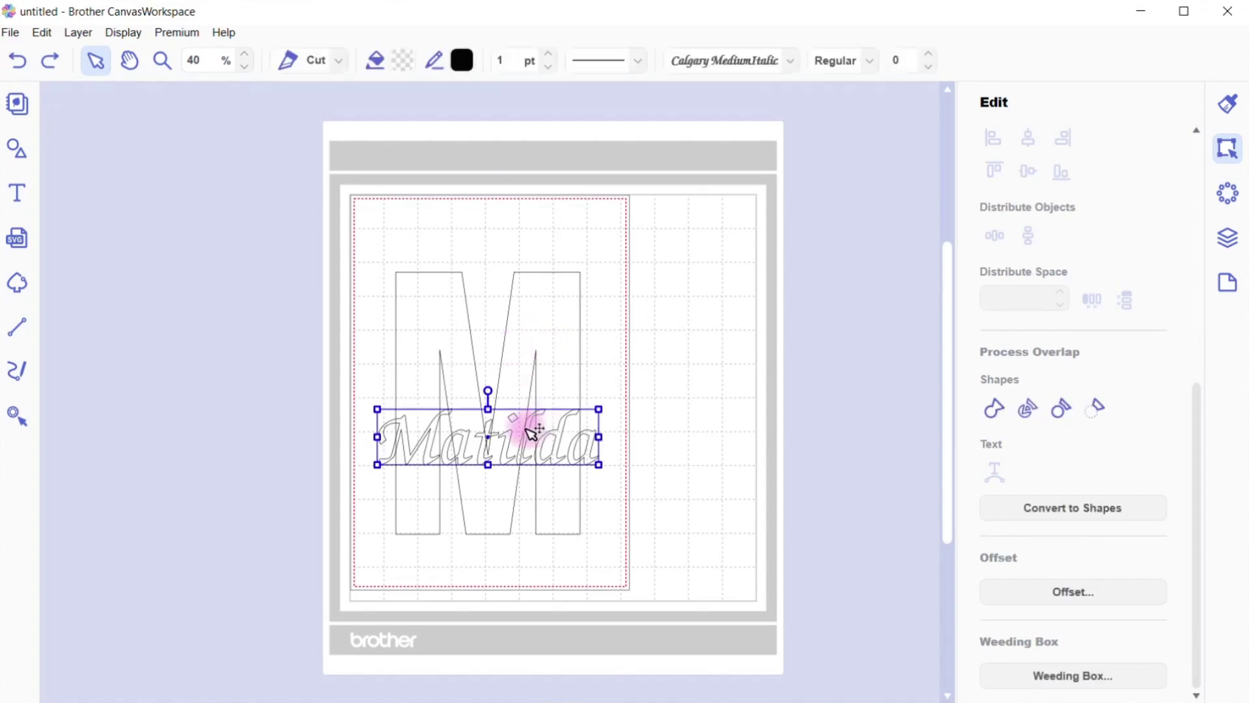
left_click(1073, 592)
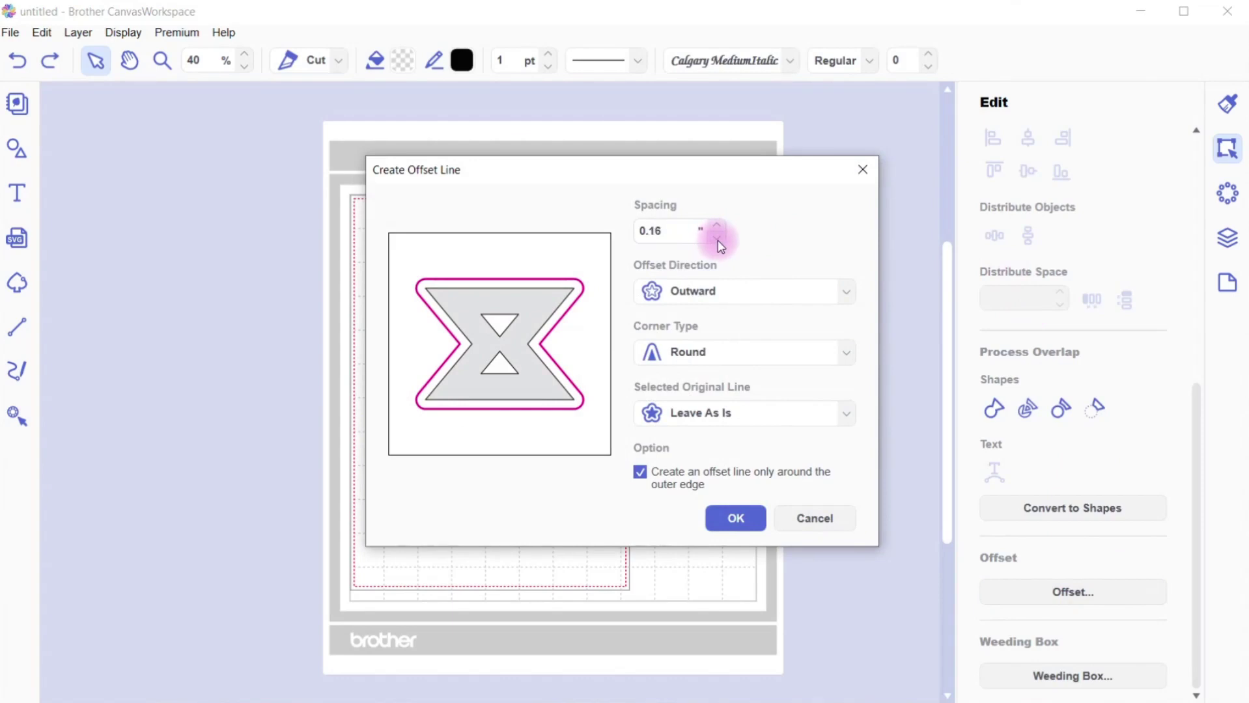
left_click(746, 521)
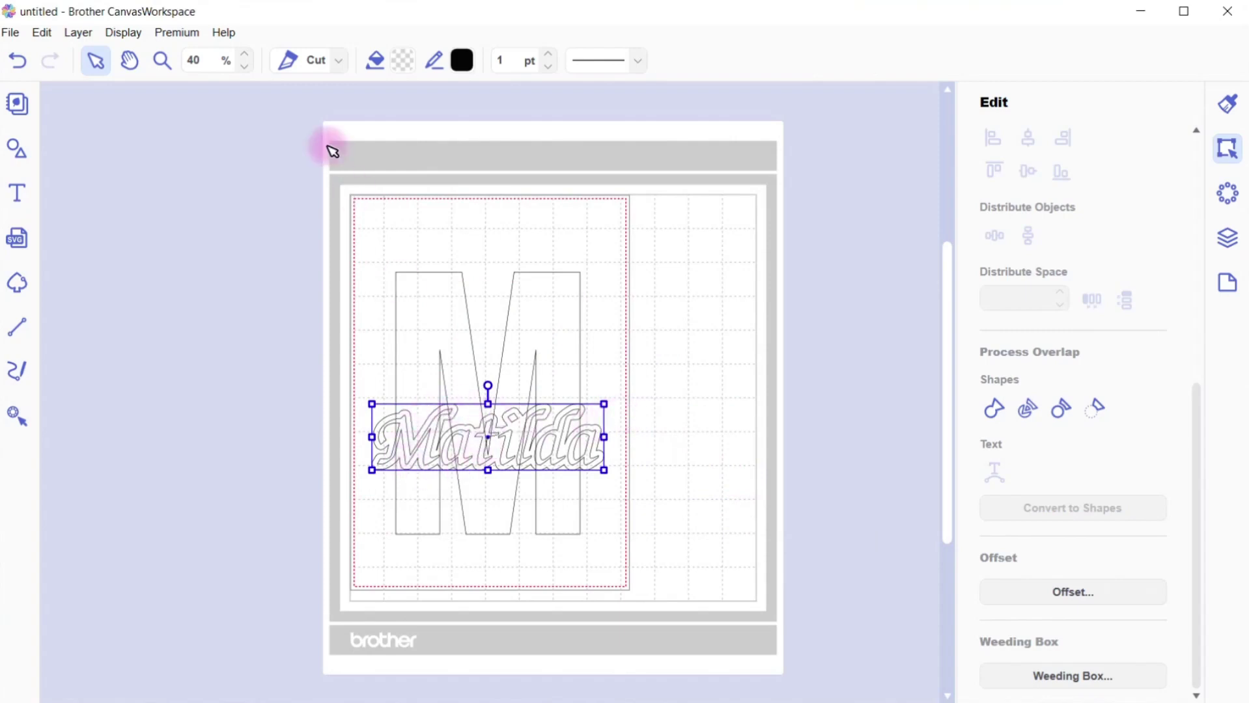
left_click(245, 56)
left_click(245, 56)
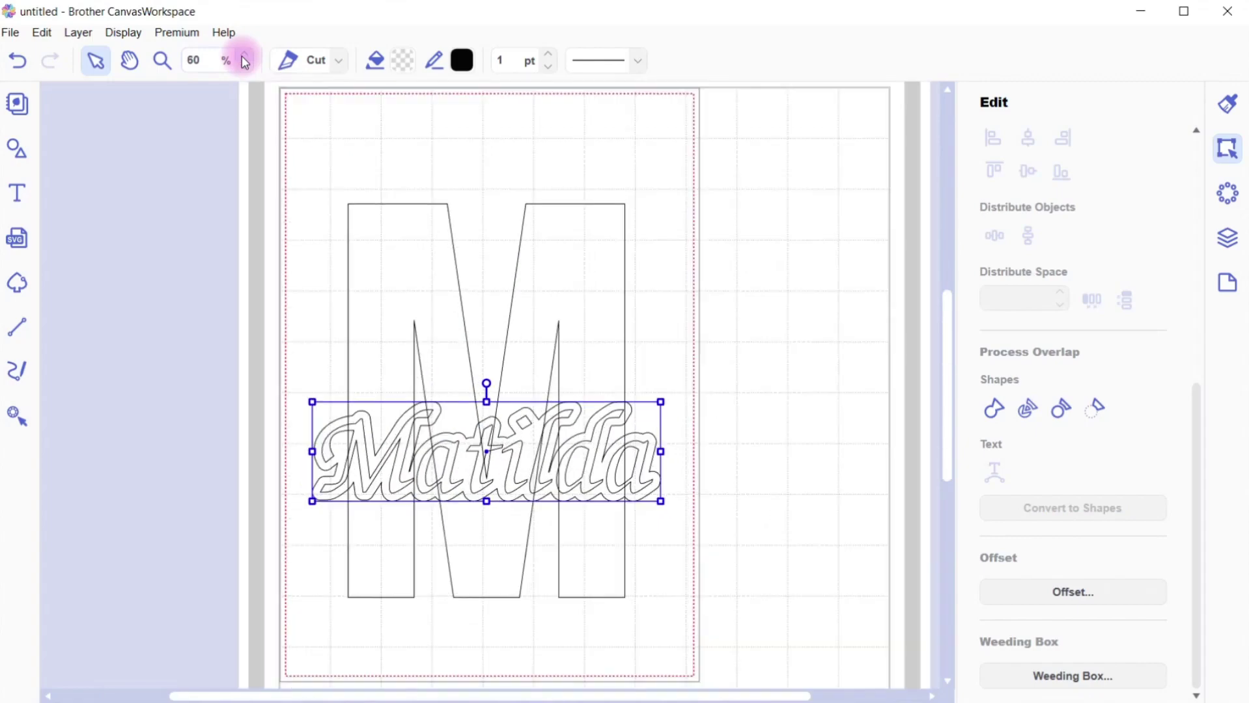
left_click(245, 56)
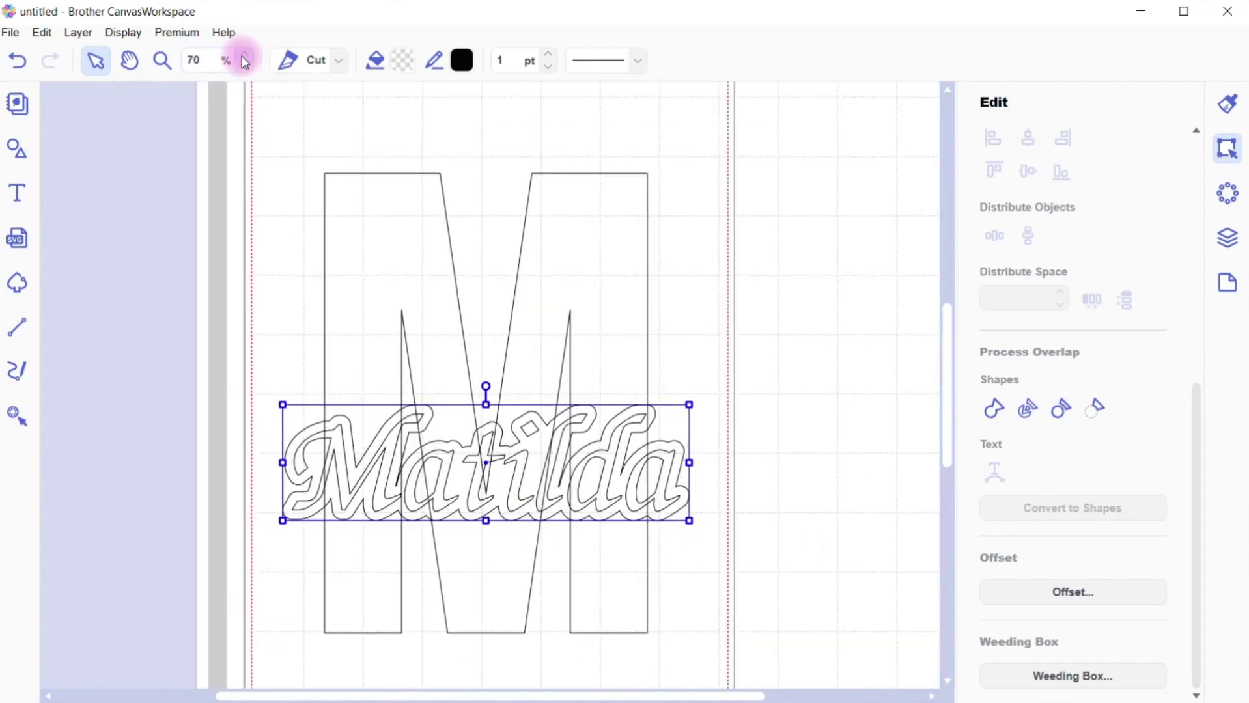
left_click(763, 445)
left_click(756, 673)
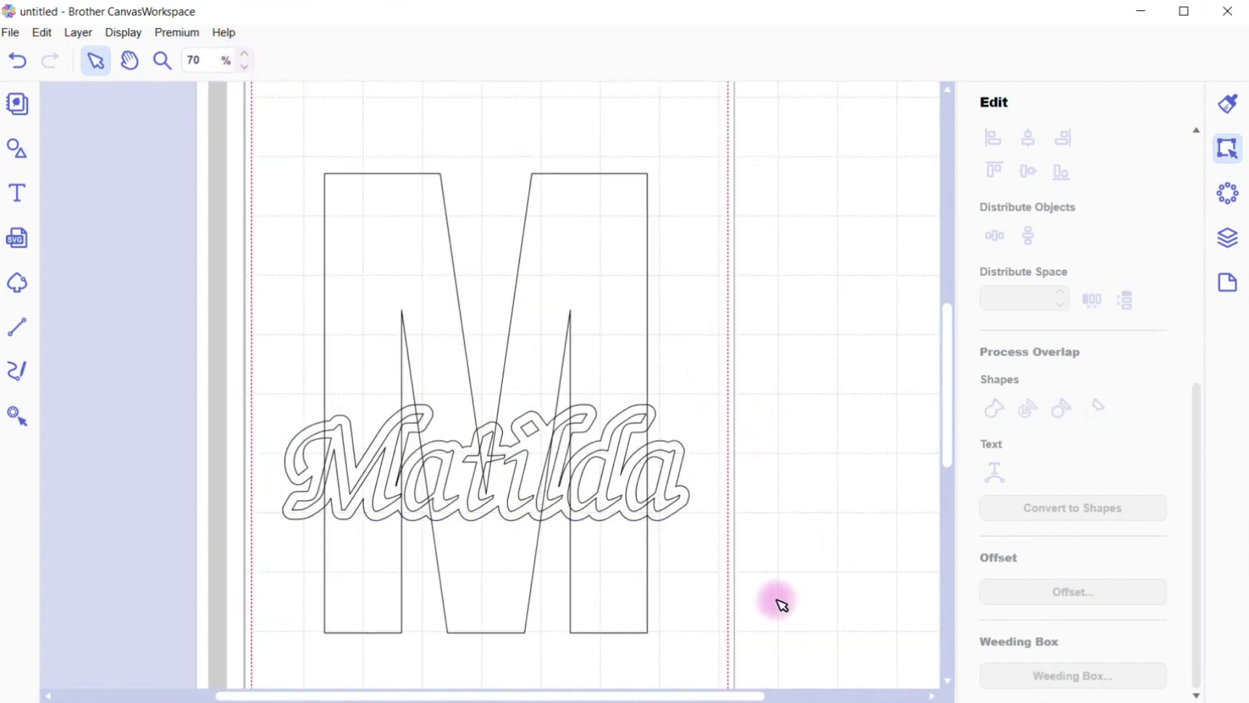
left_click(692, 502)
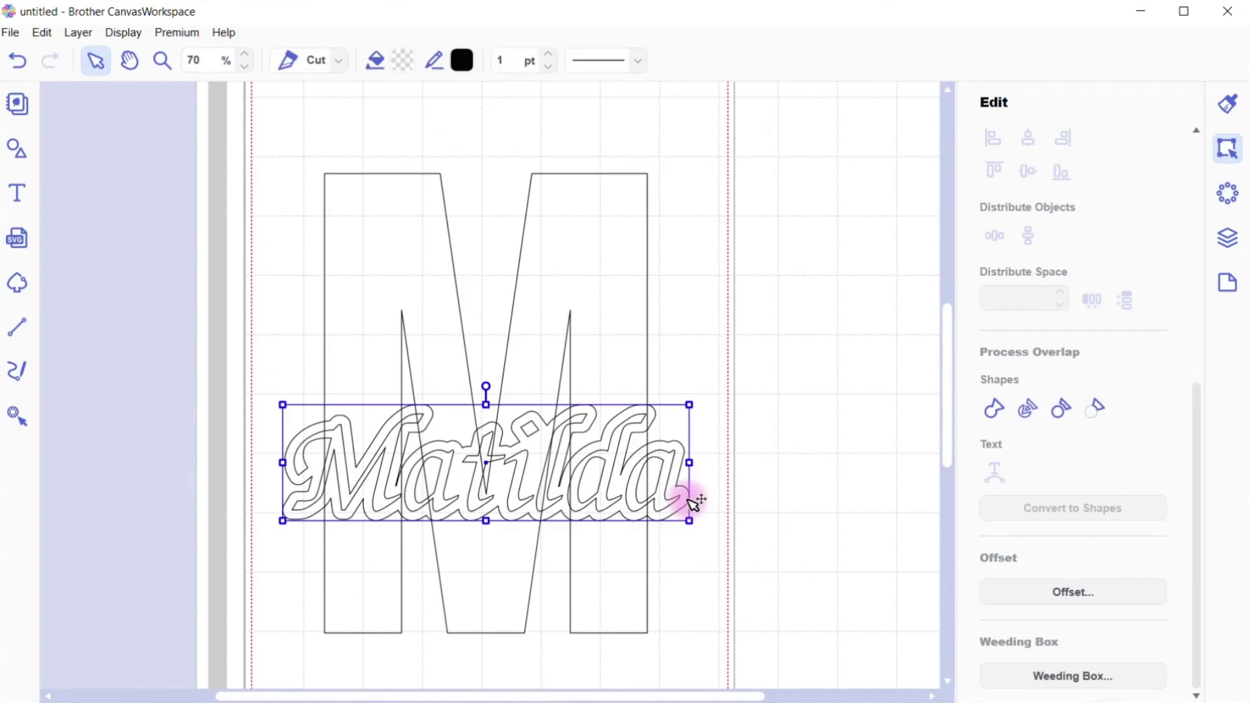
left_click(18, 63)
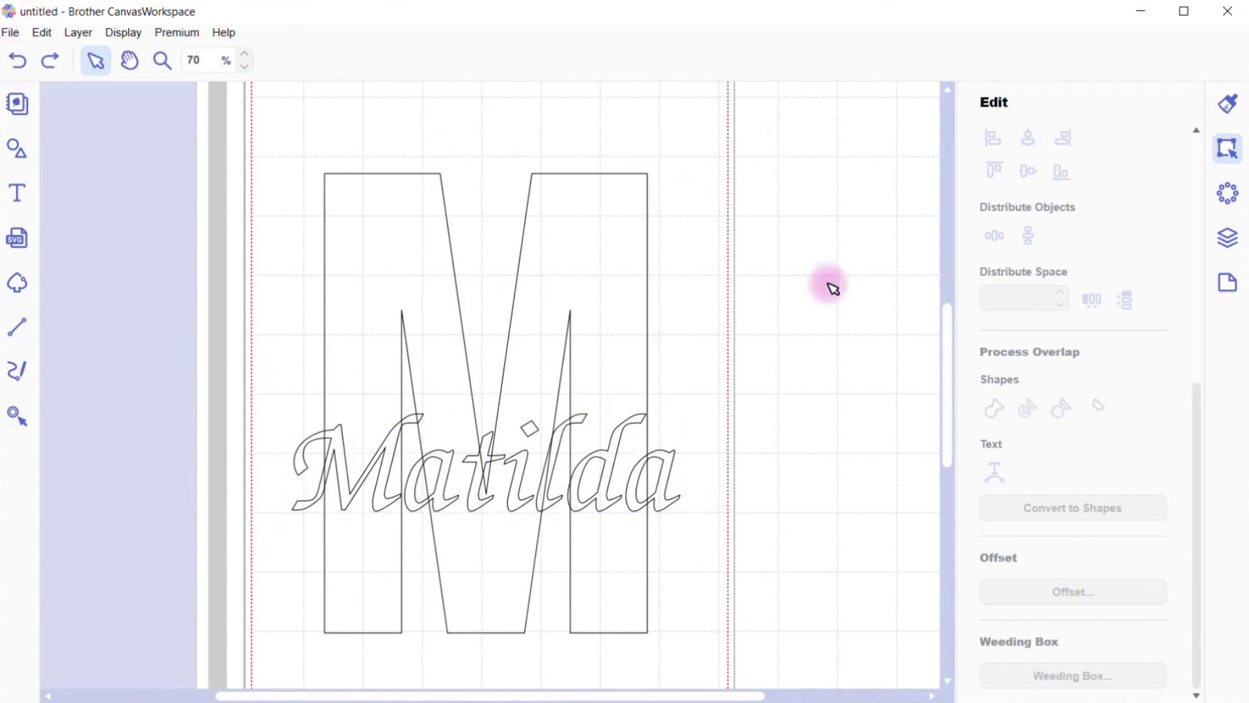
- Reapply an outward rounded offset around Matilda with adjusted spacing
left_click(674, 485)
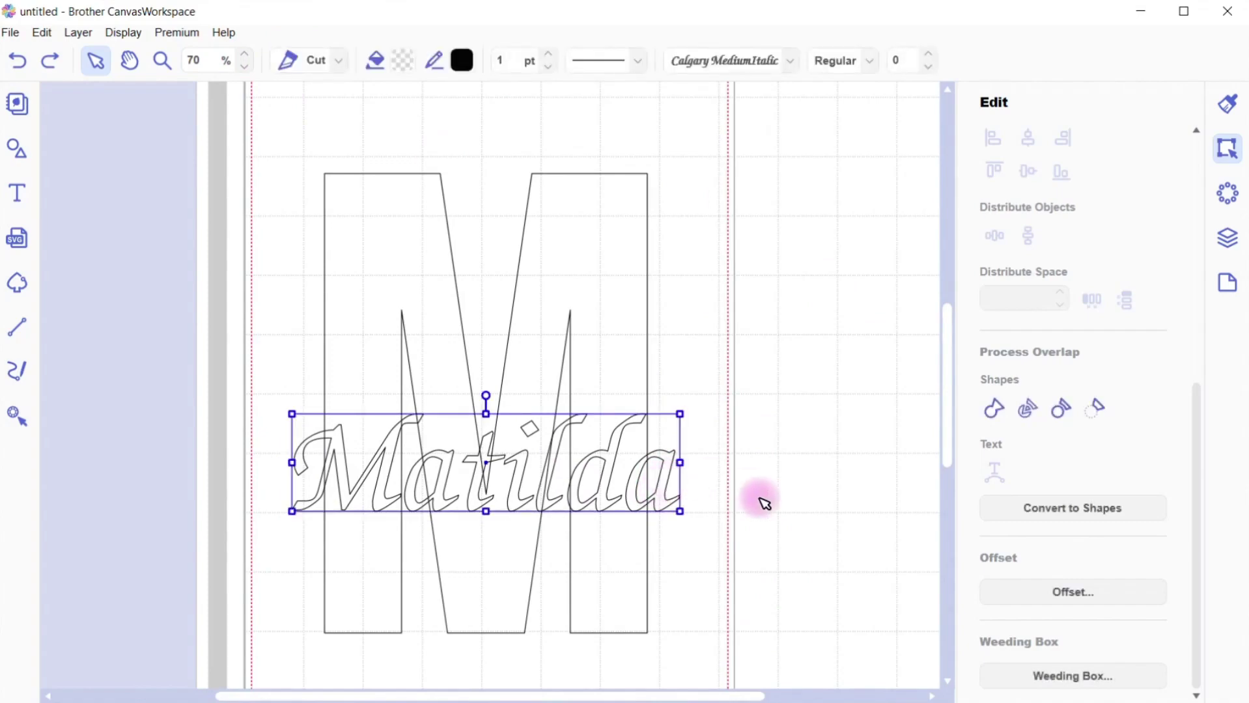
left_click(1081, 595)
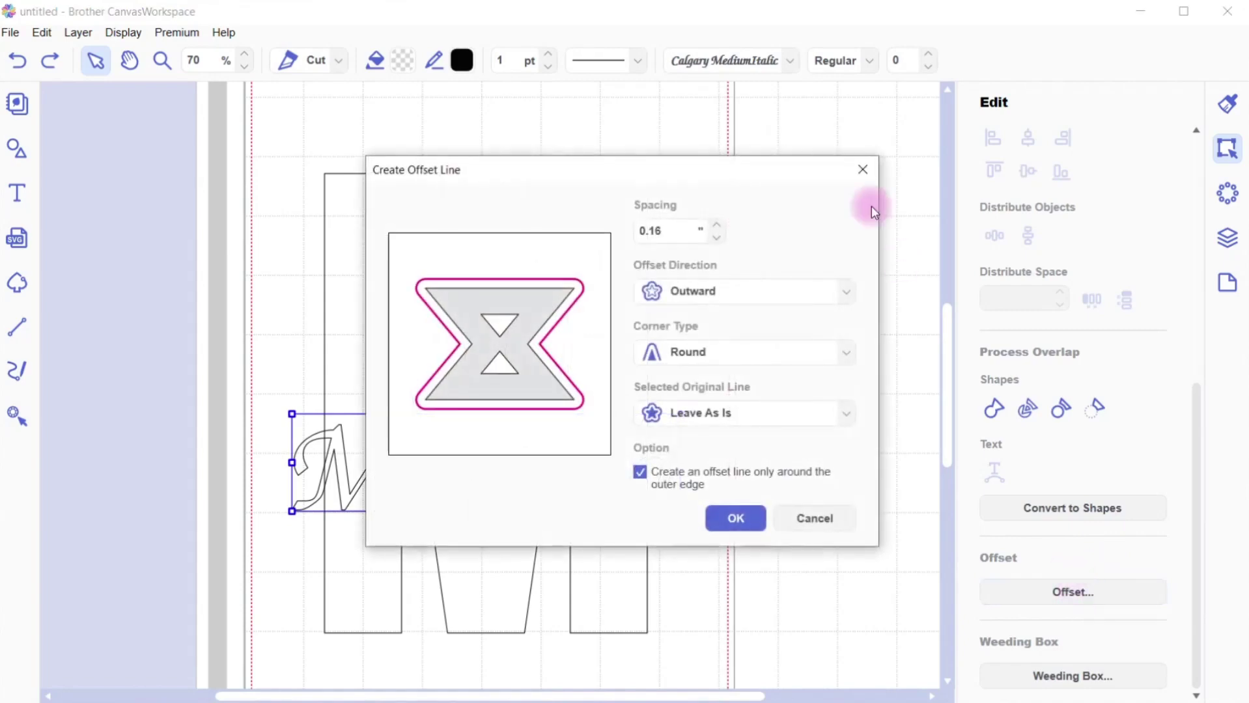
left_click(714, 221)
left_click(715, 221)
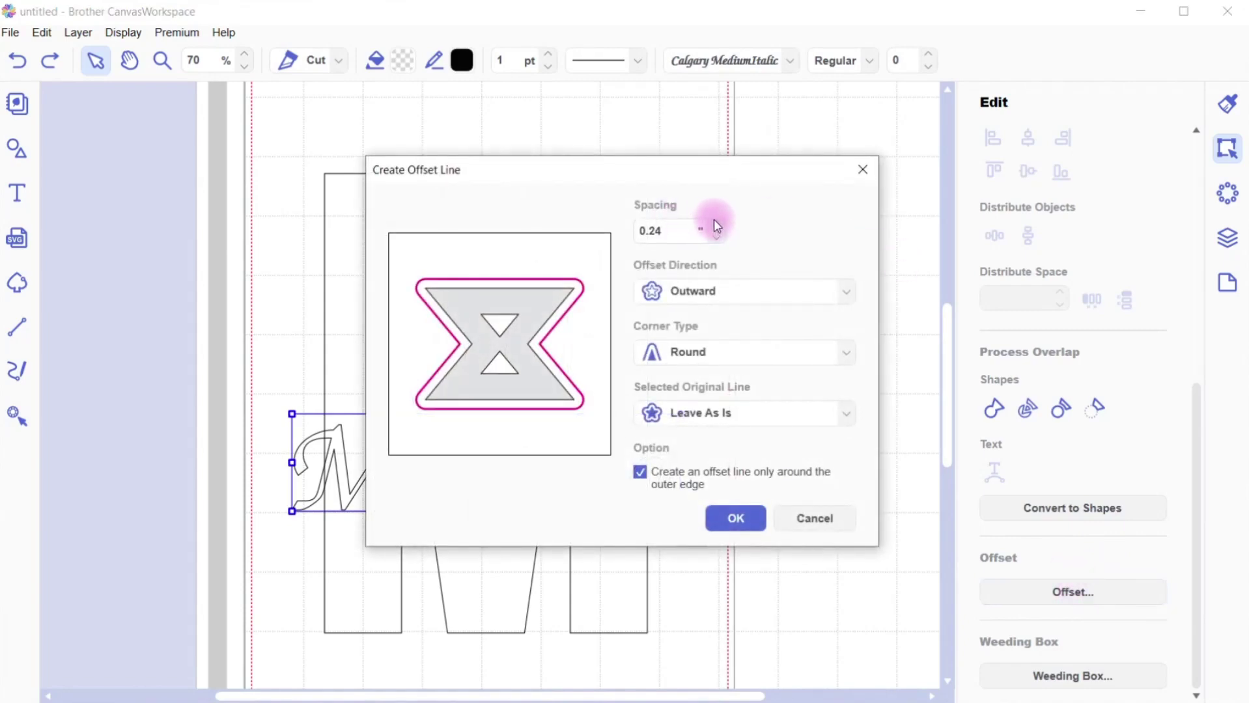
left_click(848, 295)
left_click(848, 297)
left_click(734, 521)
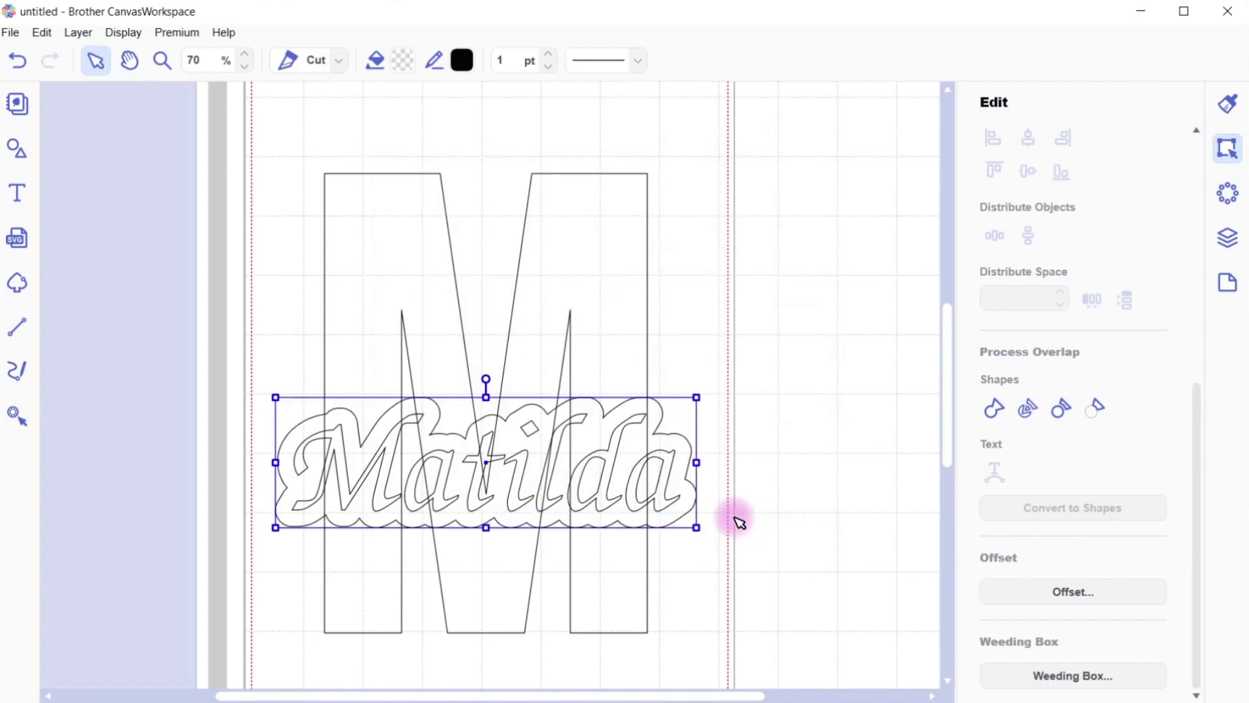
left_click(781, 388)
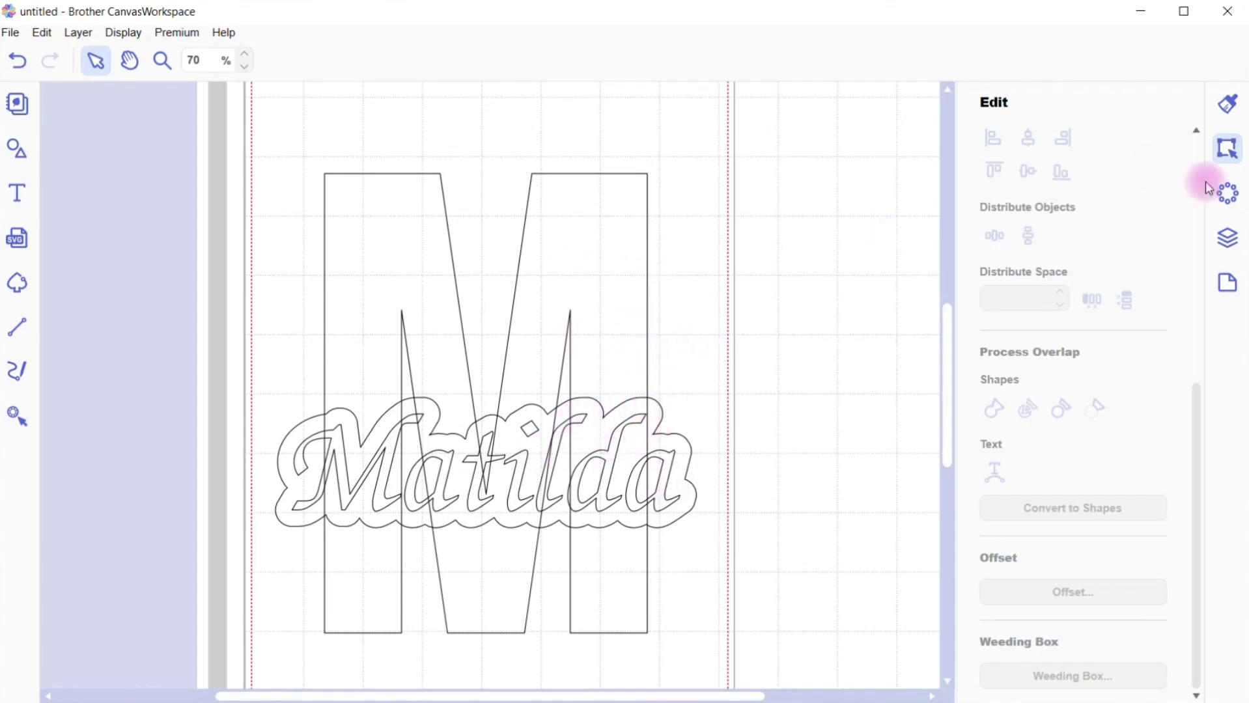
- Select the block M and Matilda's offset outline together and show their 7.10" × 7.74" size settings
left_click(1228, 241)
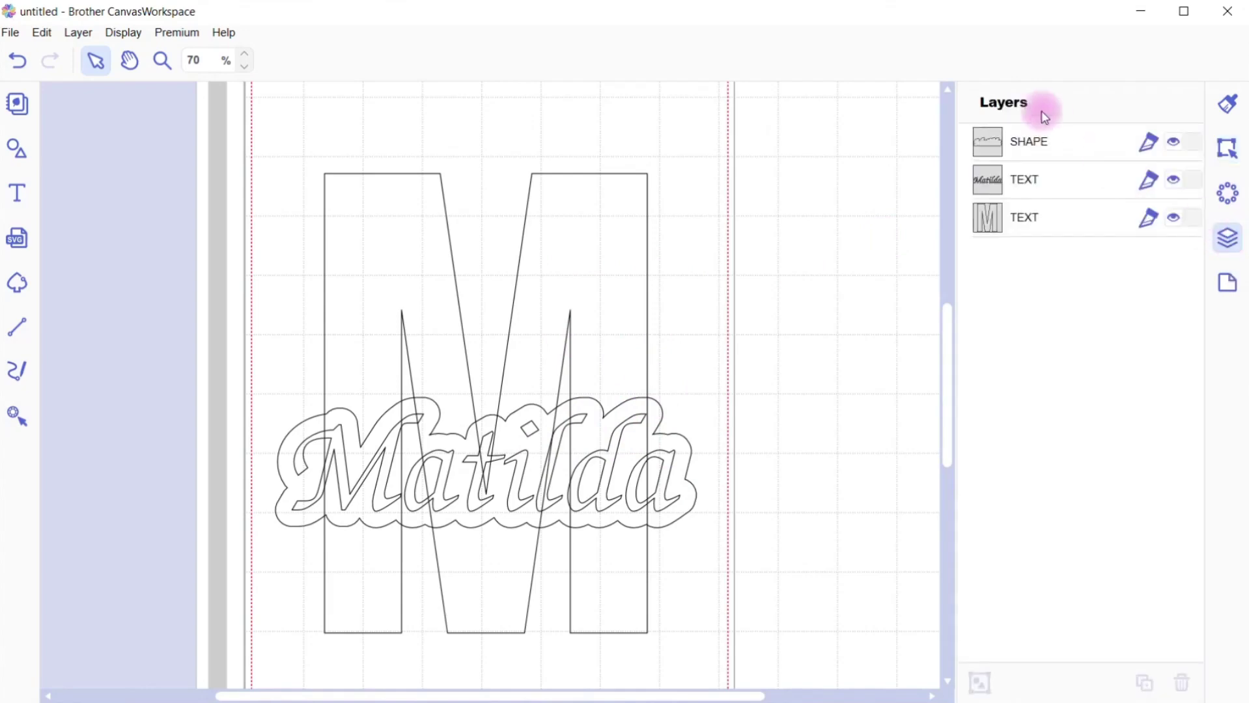
left_click(1059, 145)
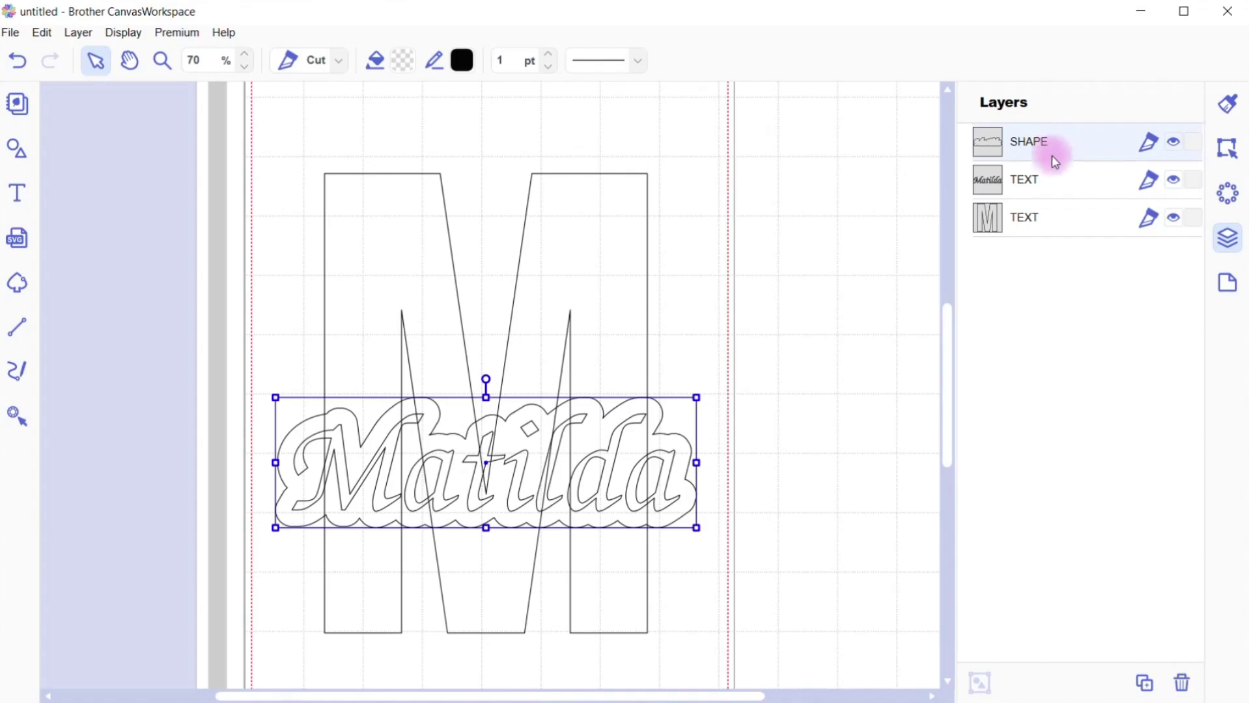
left_click(1038, 185)
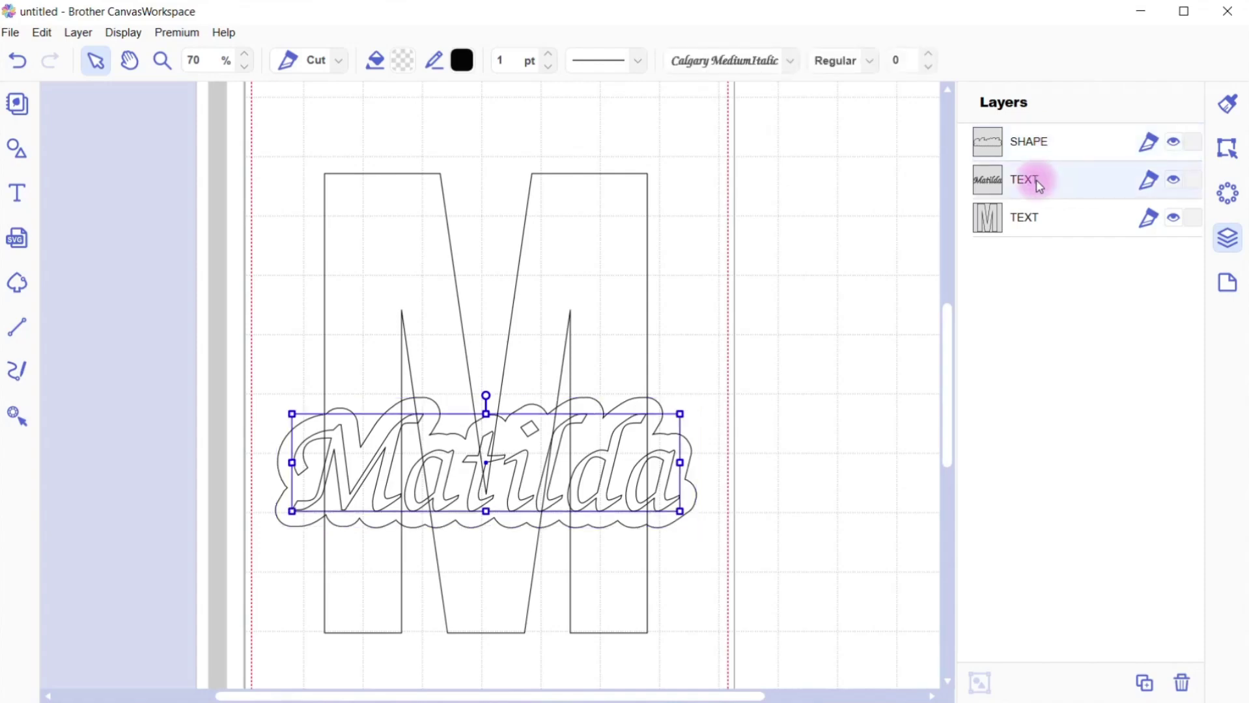
left_click(1042, 225)
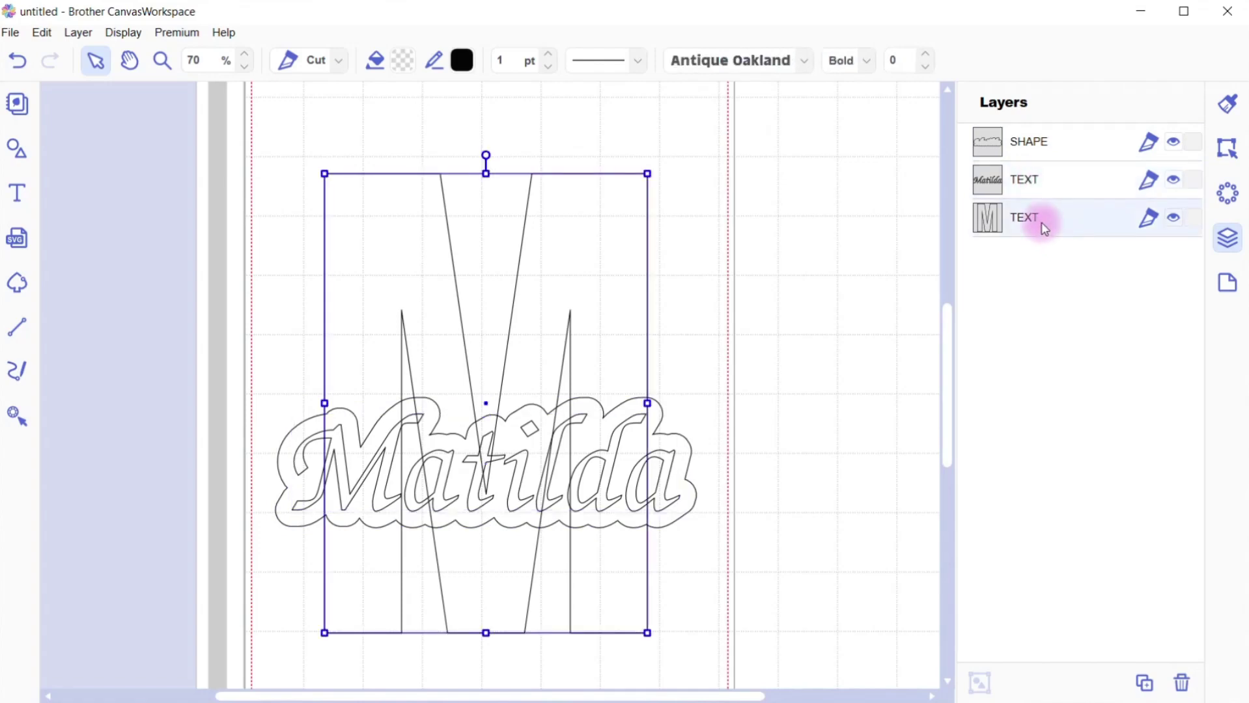
left_click(1016, 149)
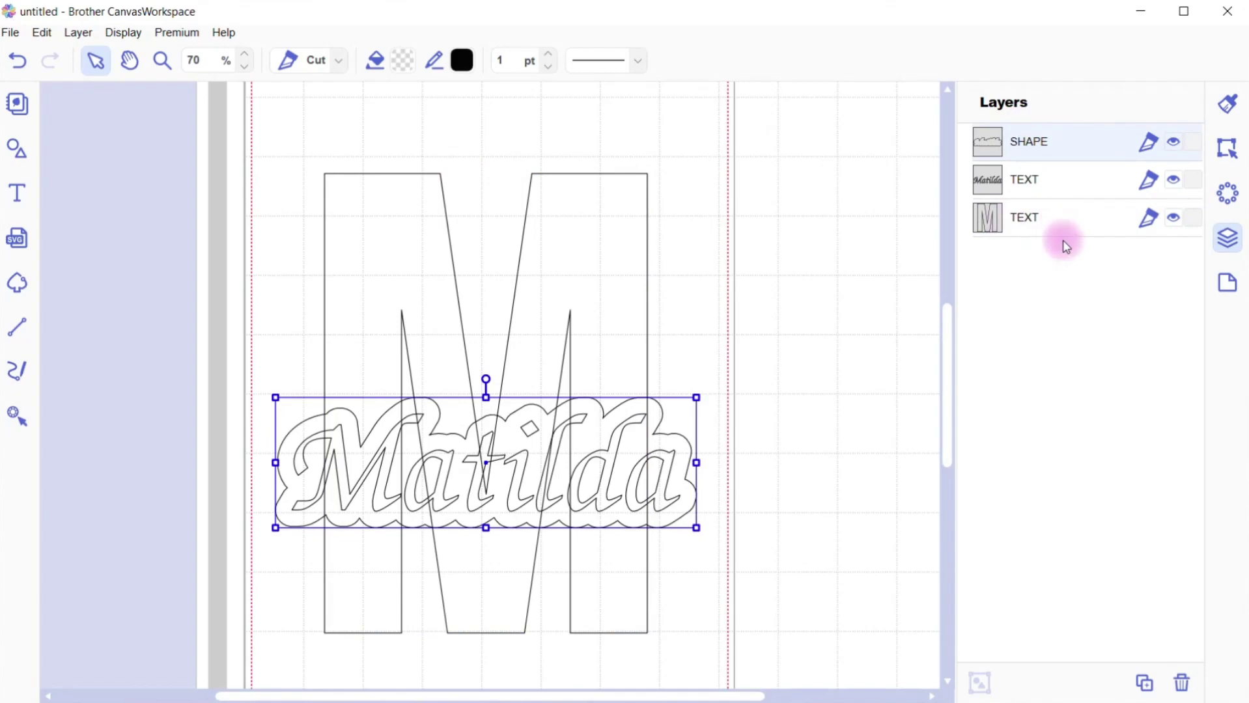
left_click(1039, 222, "ctrl")
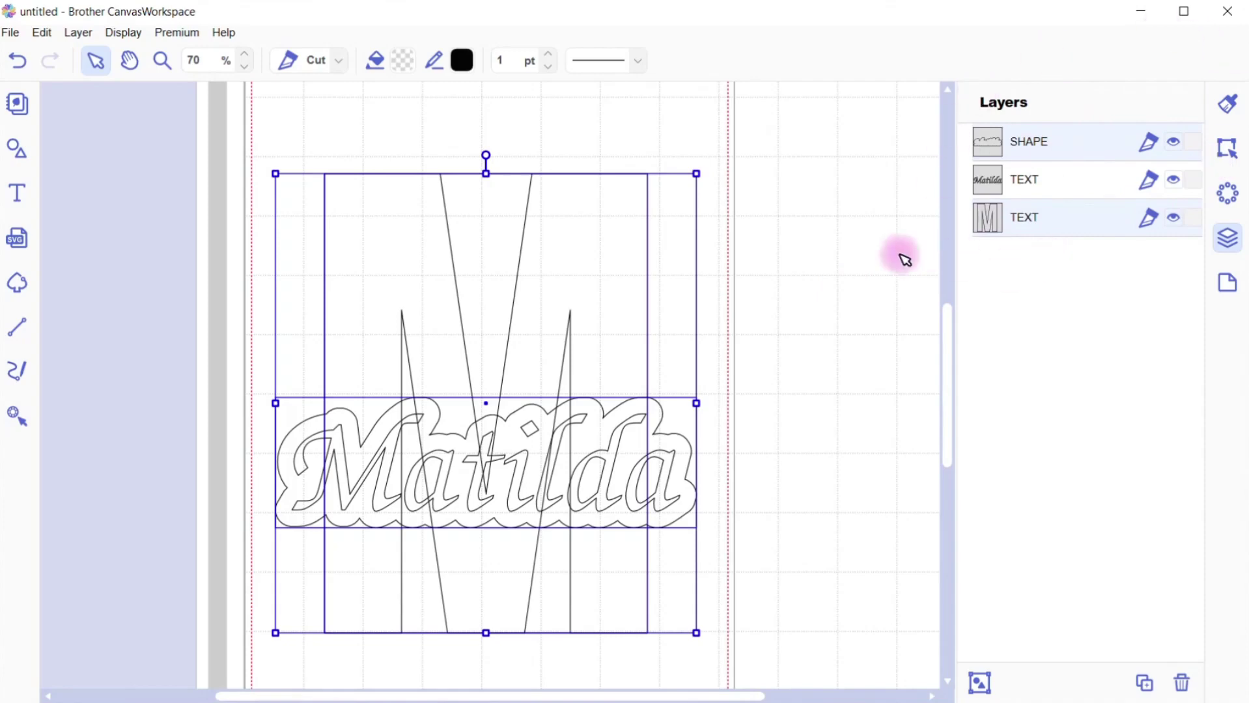
left_click(833, 239)
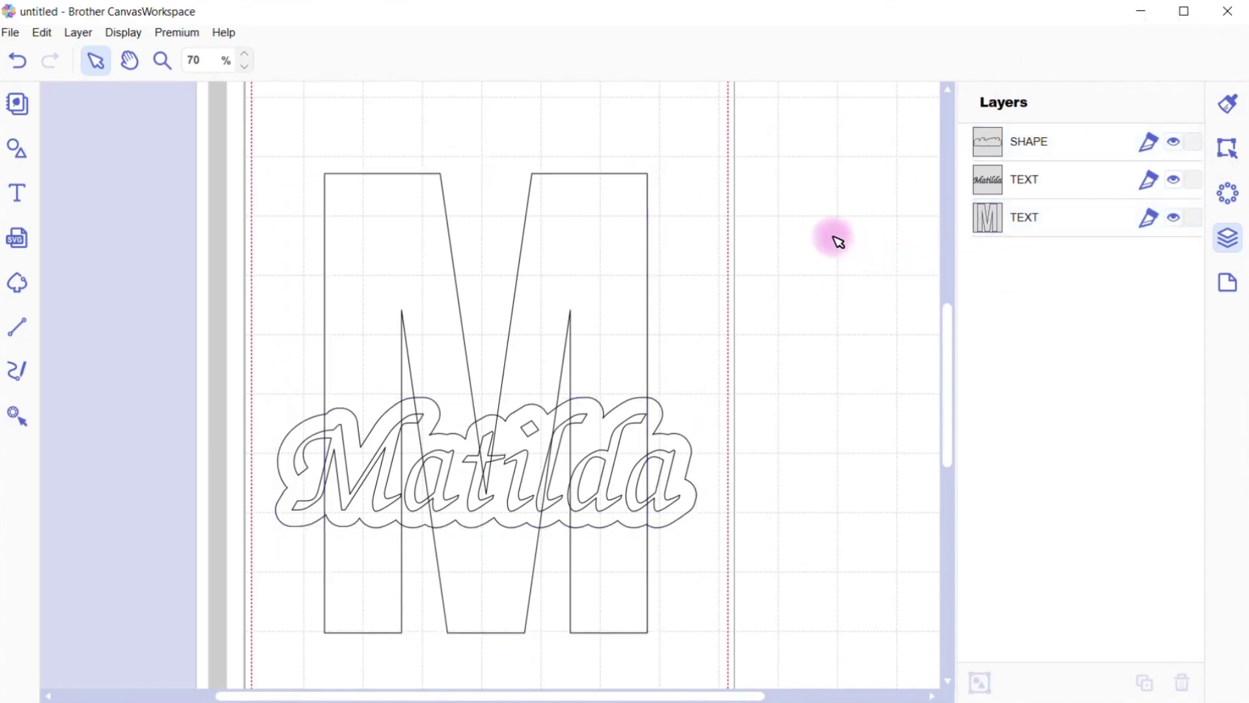
left_click(641, 218)
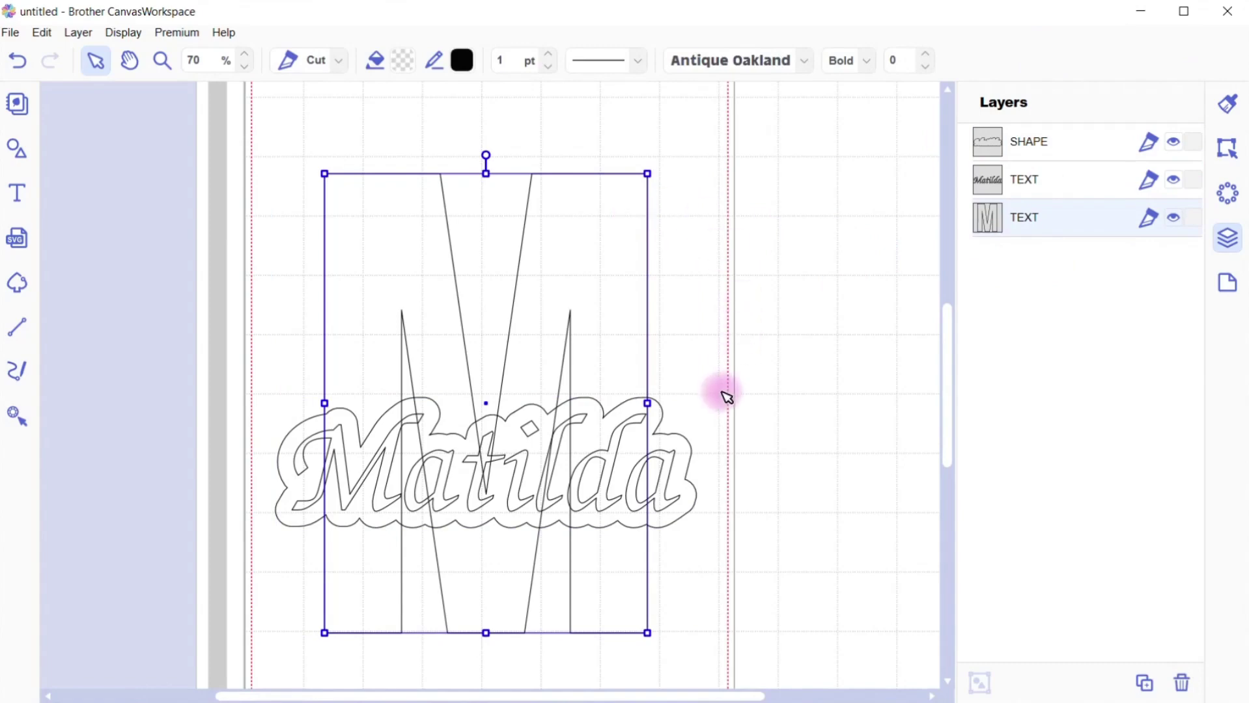
left_click(693, 446, "shift")
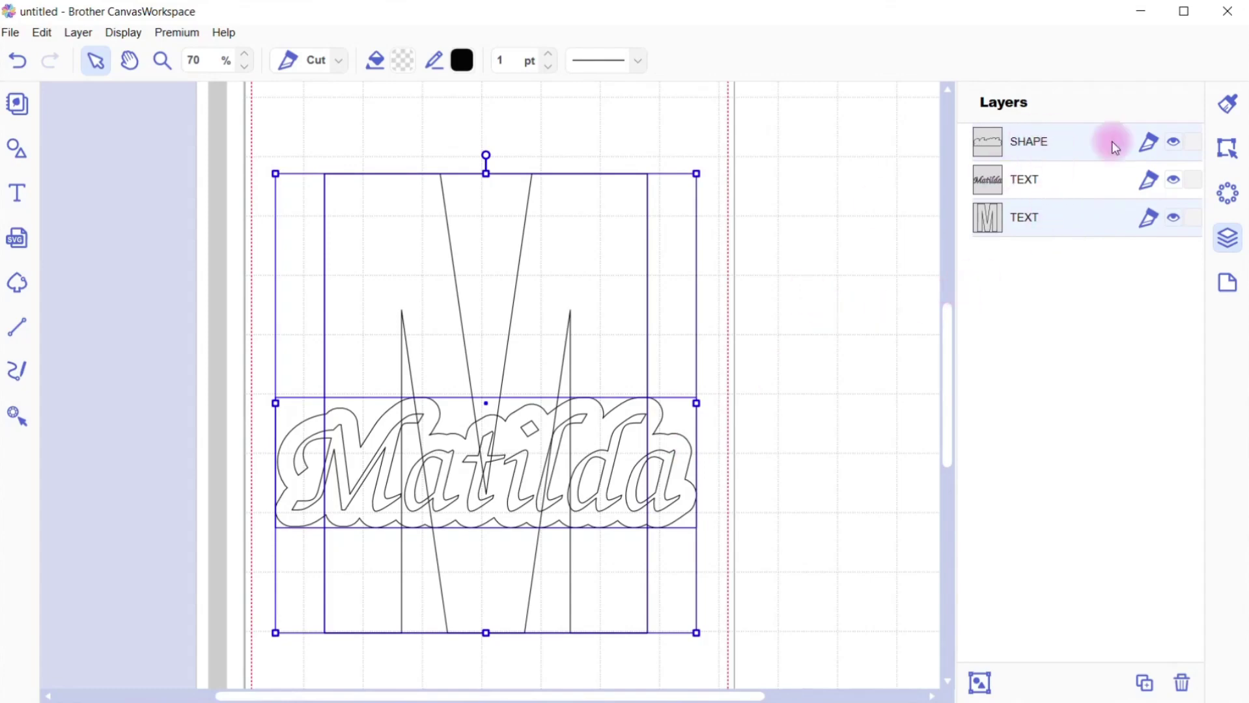
left_click(1229, 153)
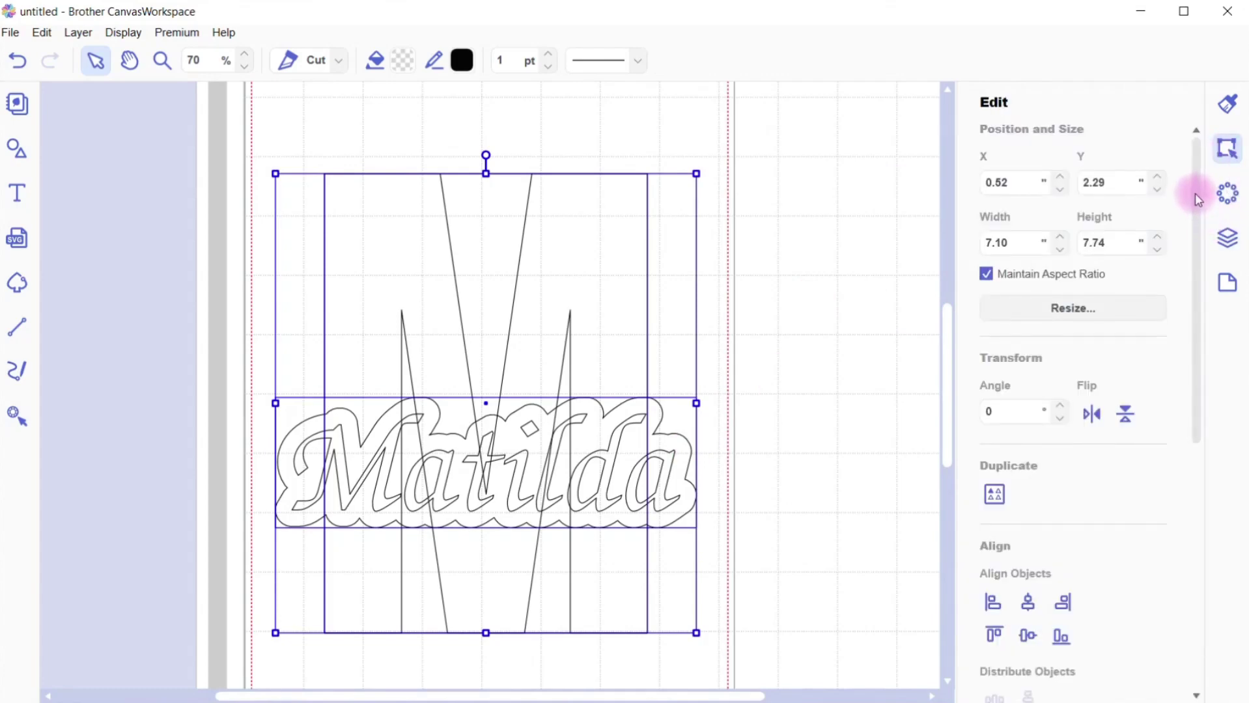
- Cut Matilda's offset outline out of the M with Remove Overlap and move the leftover cloud piece upper right
left_click_drag(1199, 200, 1207, 422)
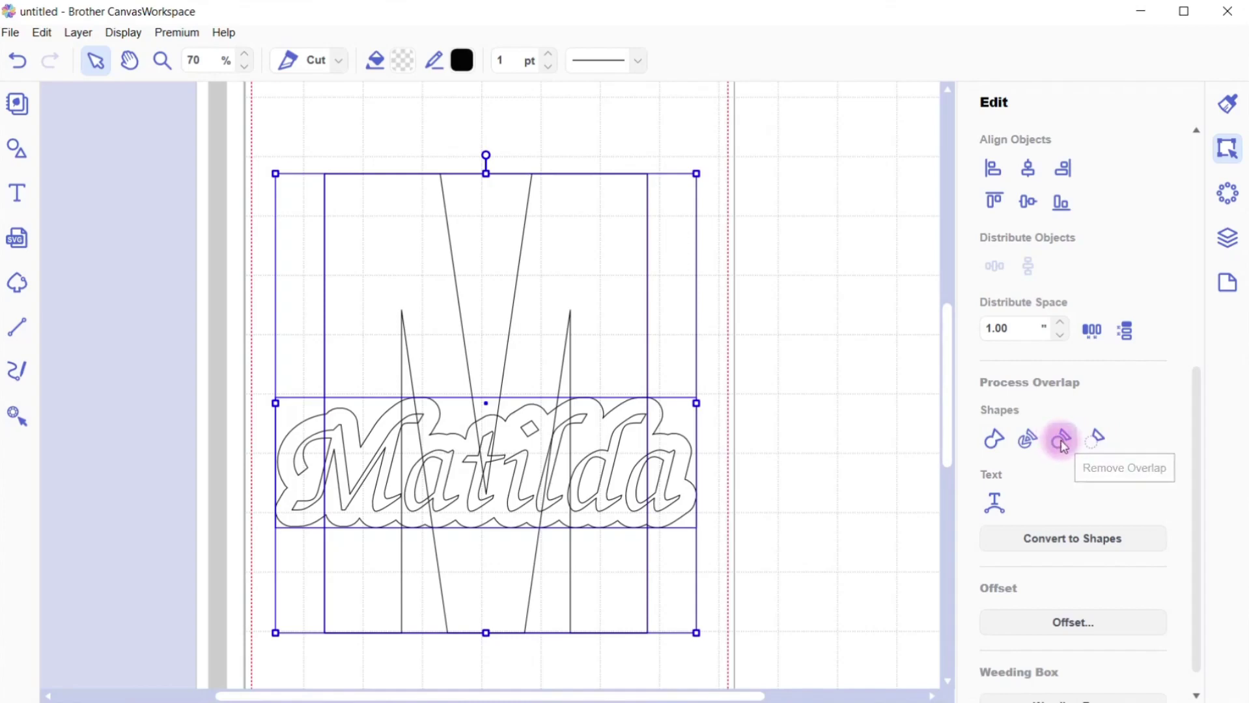
left_click(1064, 447)
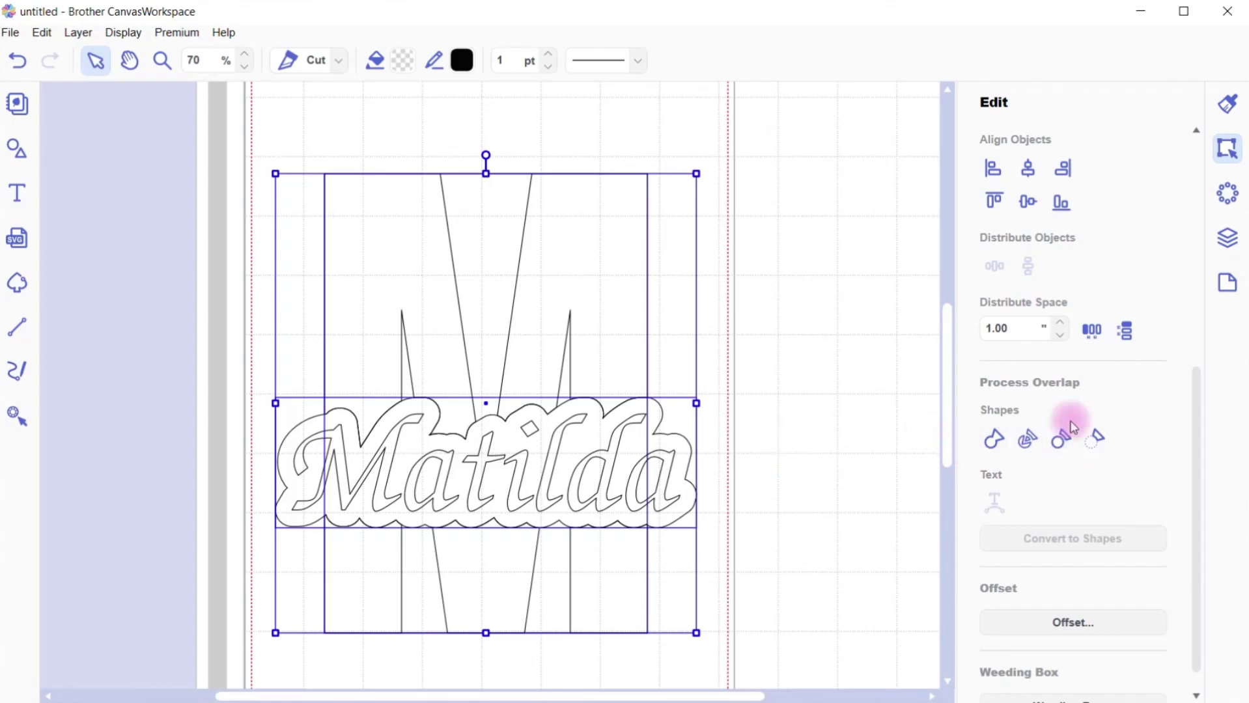
left_click(766, 352)
left_click_drag(663, 433, 1031, 153)
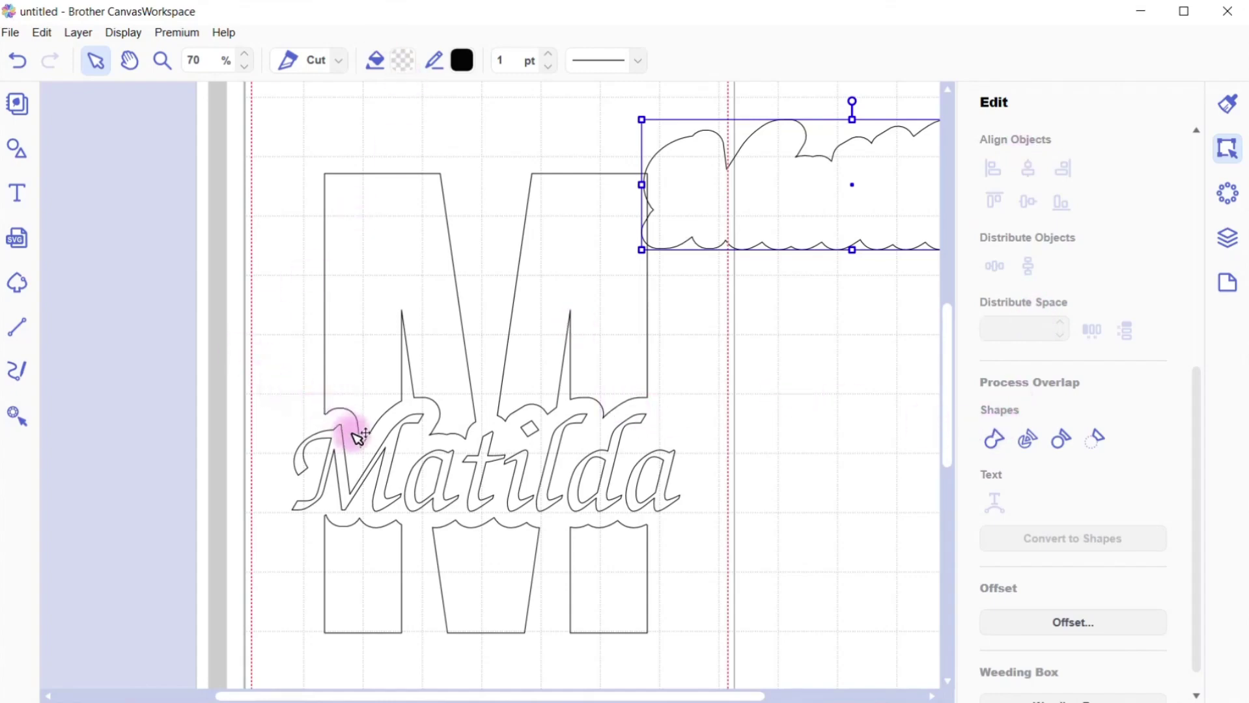
- Reposition the Matilda text inside the M's rounded cut-out
left_click(396, 463)
mouse_move(395, 463)
left_mouse_down()
mouse_move(647, 510)
mouse_move(688, 630)
mouse_move(529, 699)
mouse_move(544, 483)
mouse_move(413, 446)
mouse_move(402, 456)
left_mouse_up()
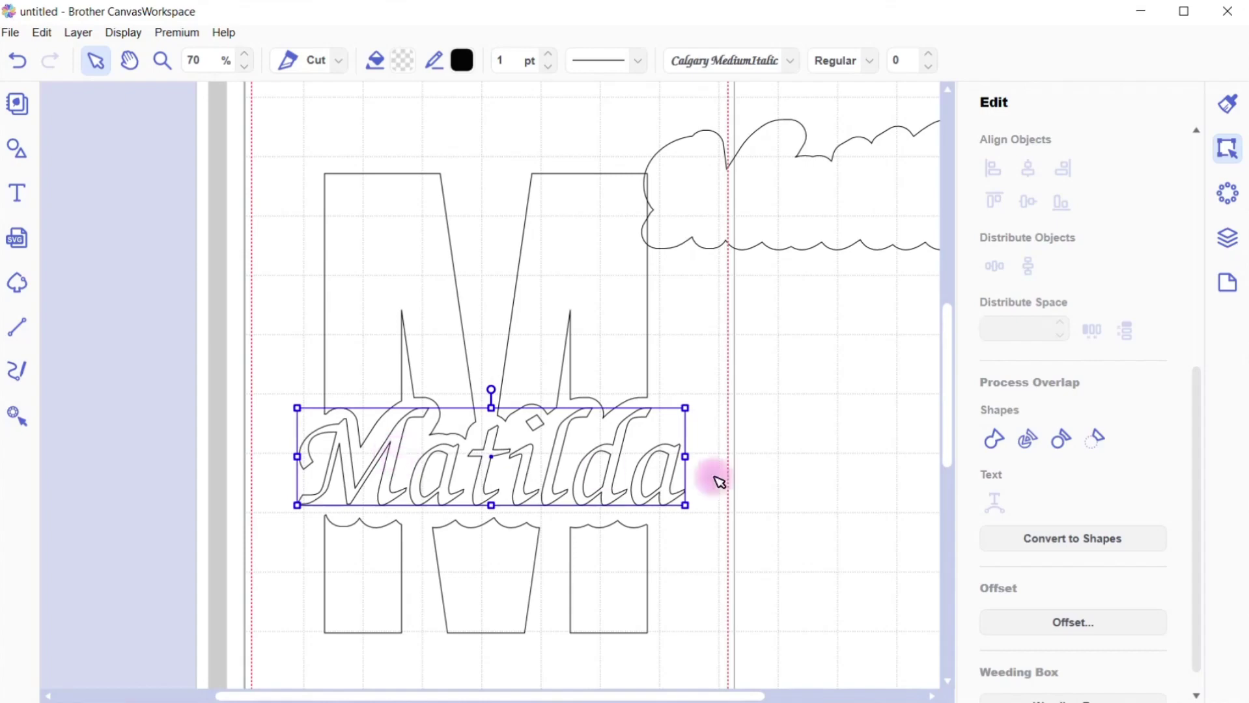
left_click(785, 475)
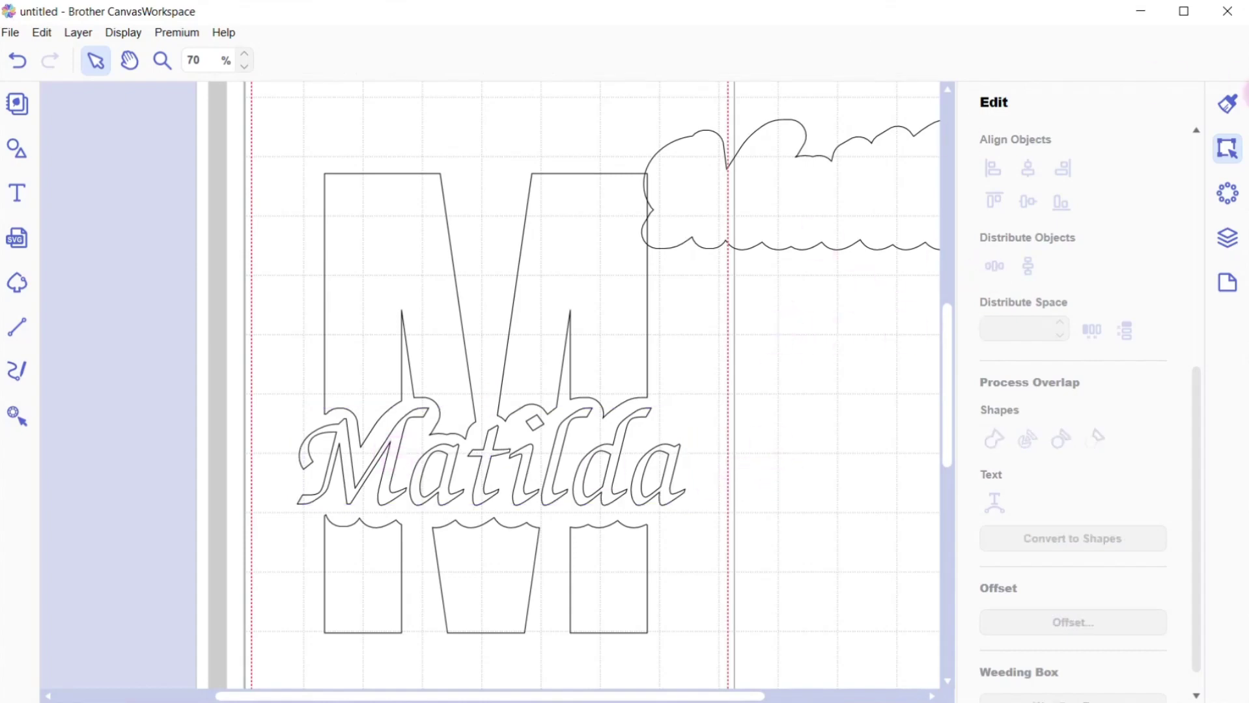
- Fill the block M with magenta #E93399
left_click(1231, 104)
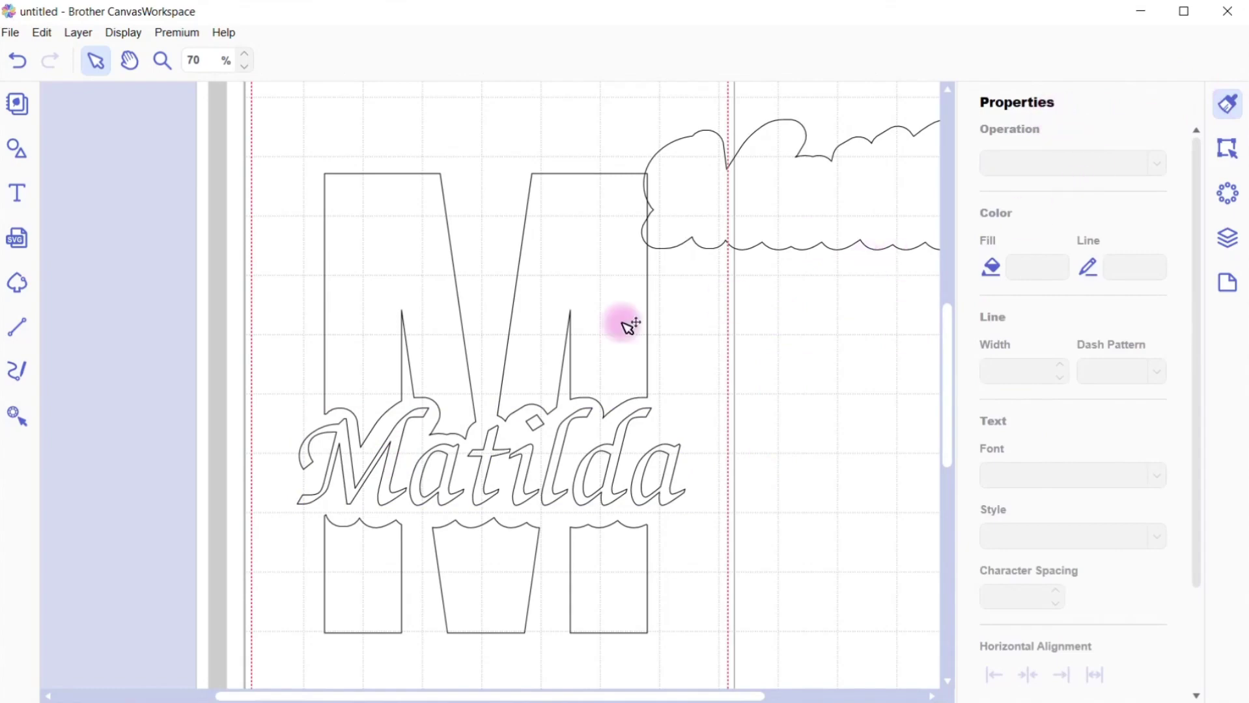
left_click(574, 310)
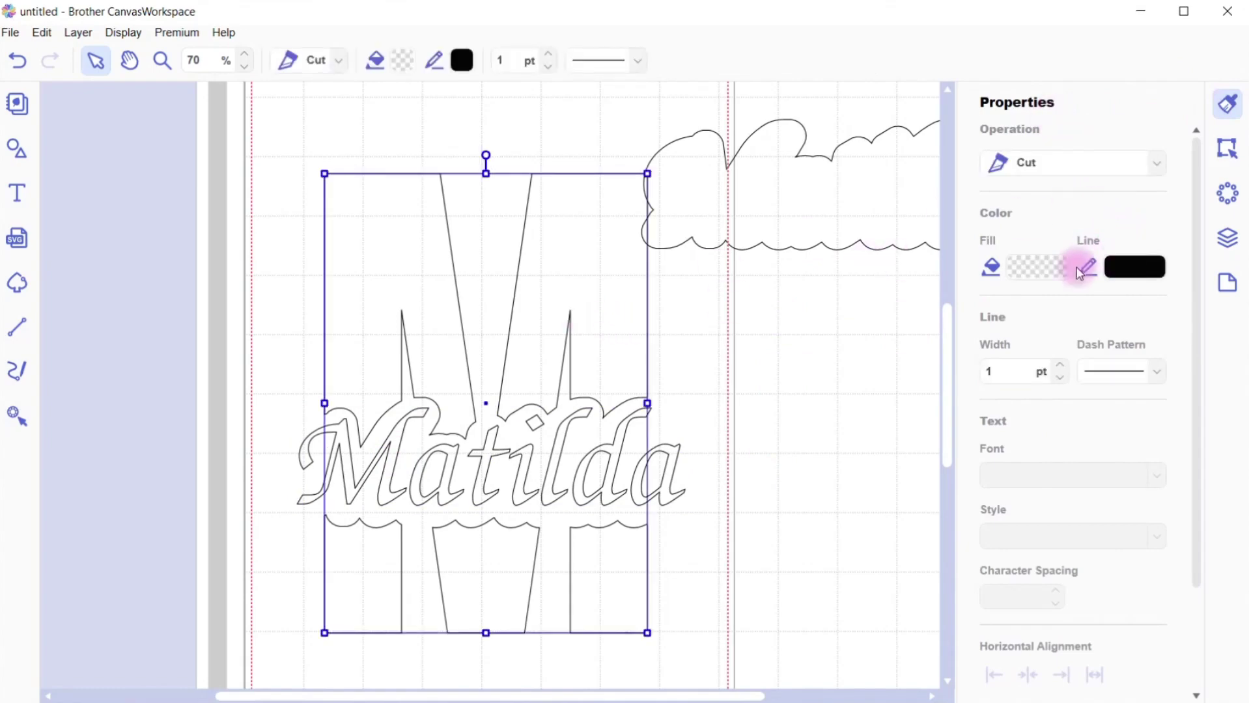
left_click(1024, 262)
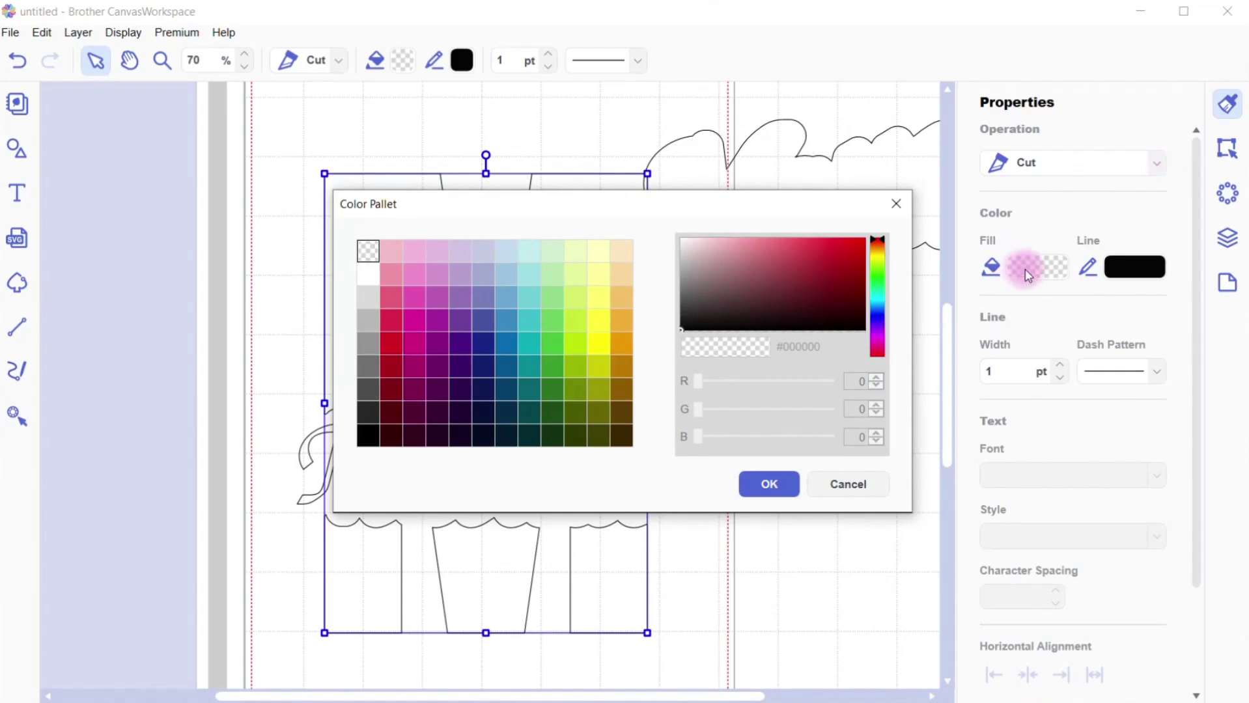
left_click(416, 321)
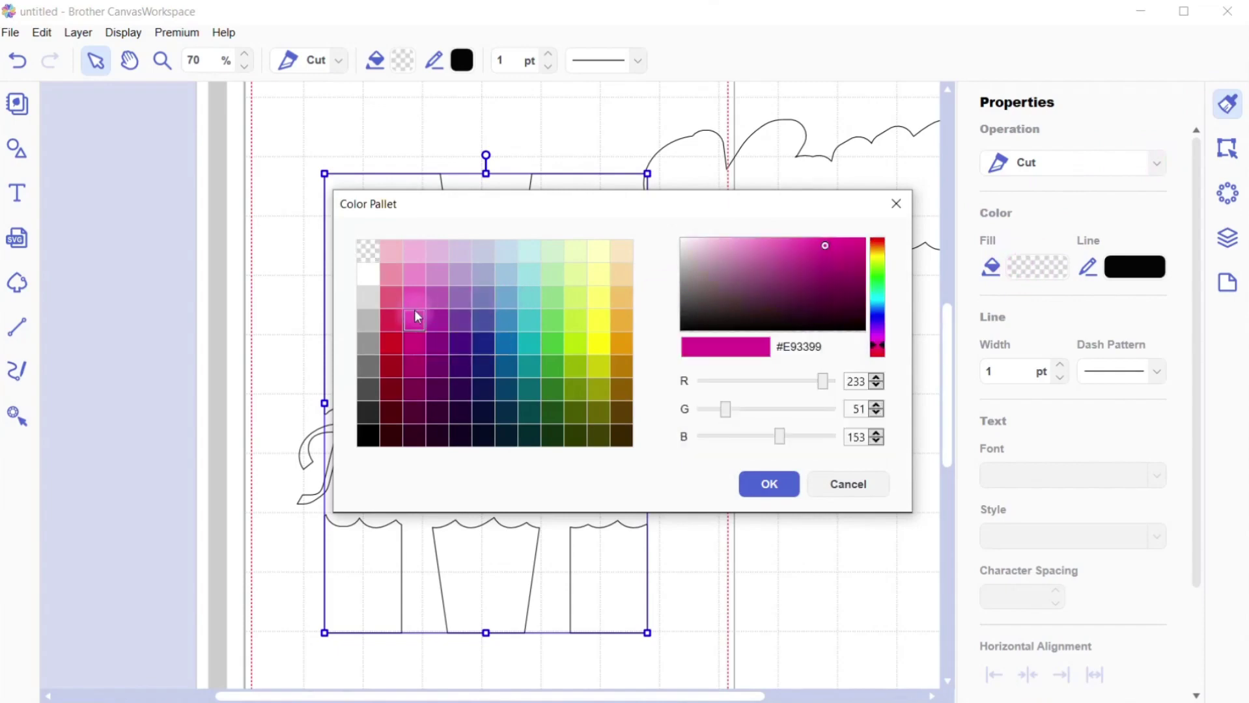
left_click(769, 484)
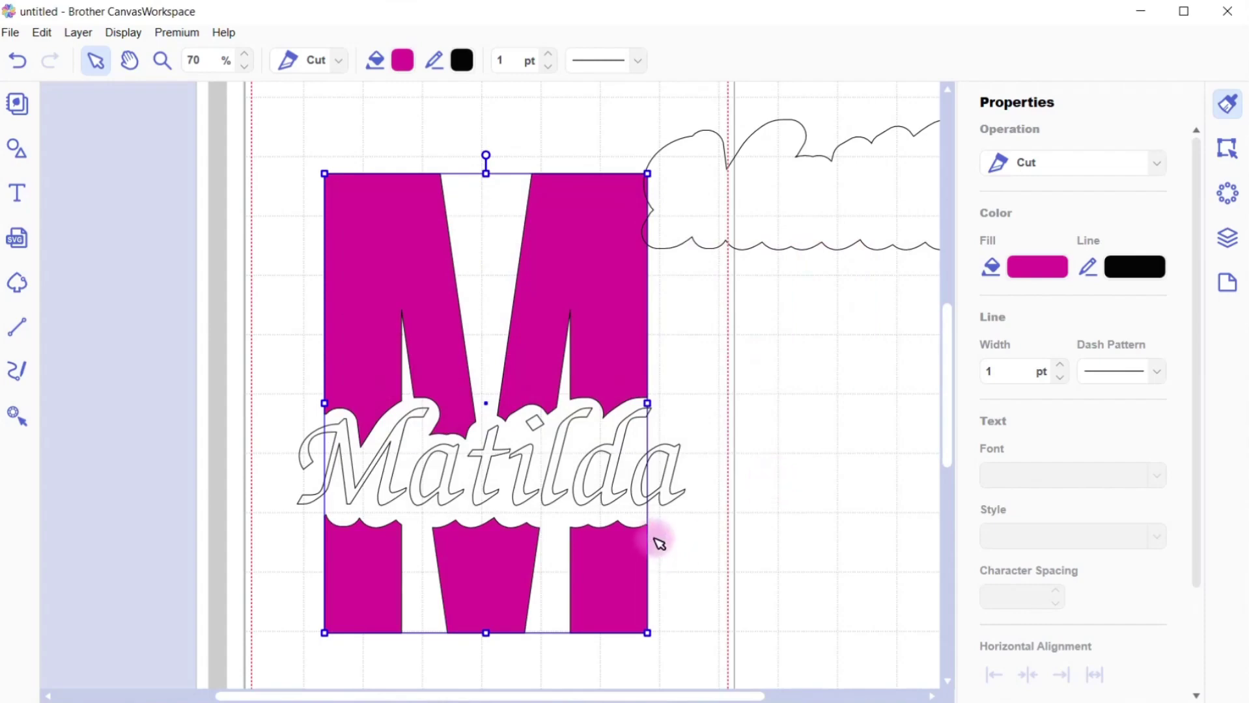
- Fill the Matilda text with light pink #F8BFDF and nudge it slightly down in the cut-out
left_click(676, 499)
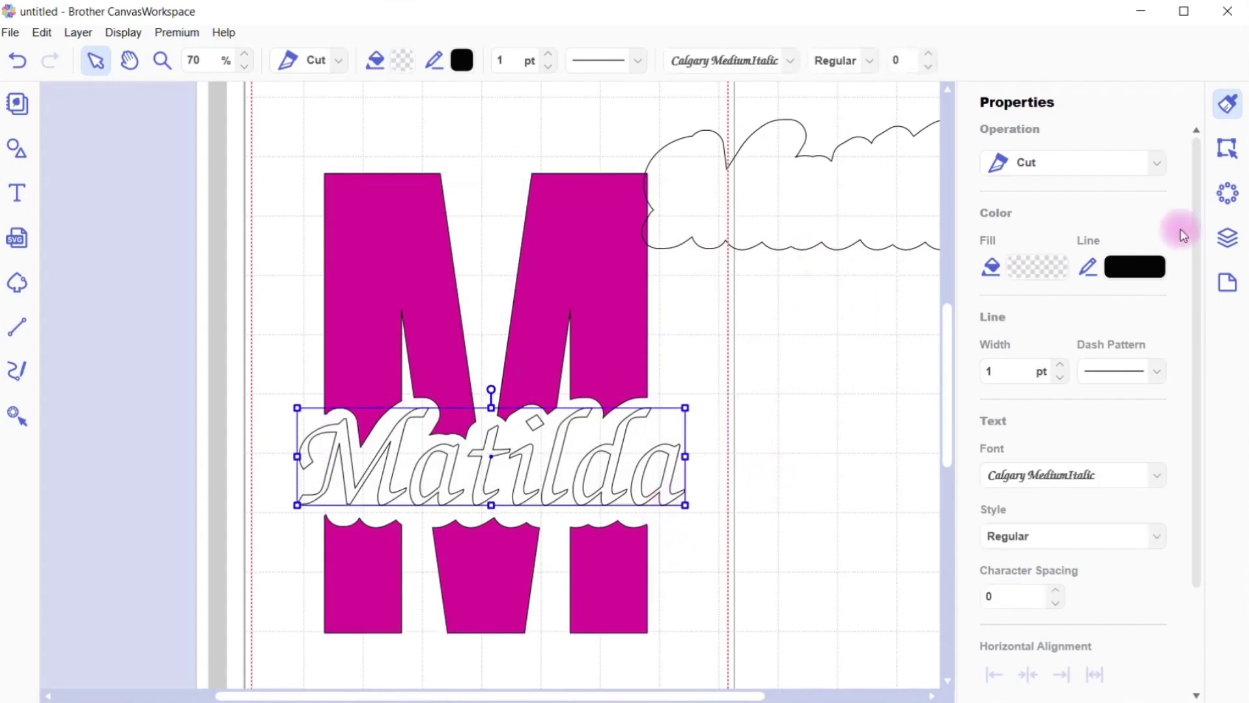
left_click(1048, 260)
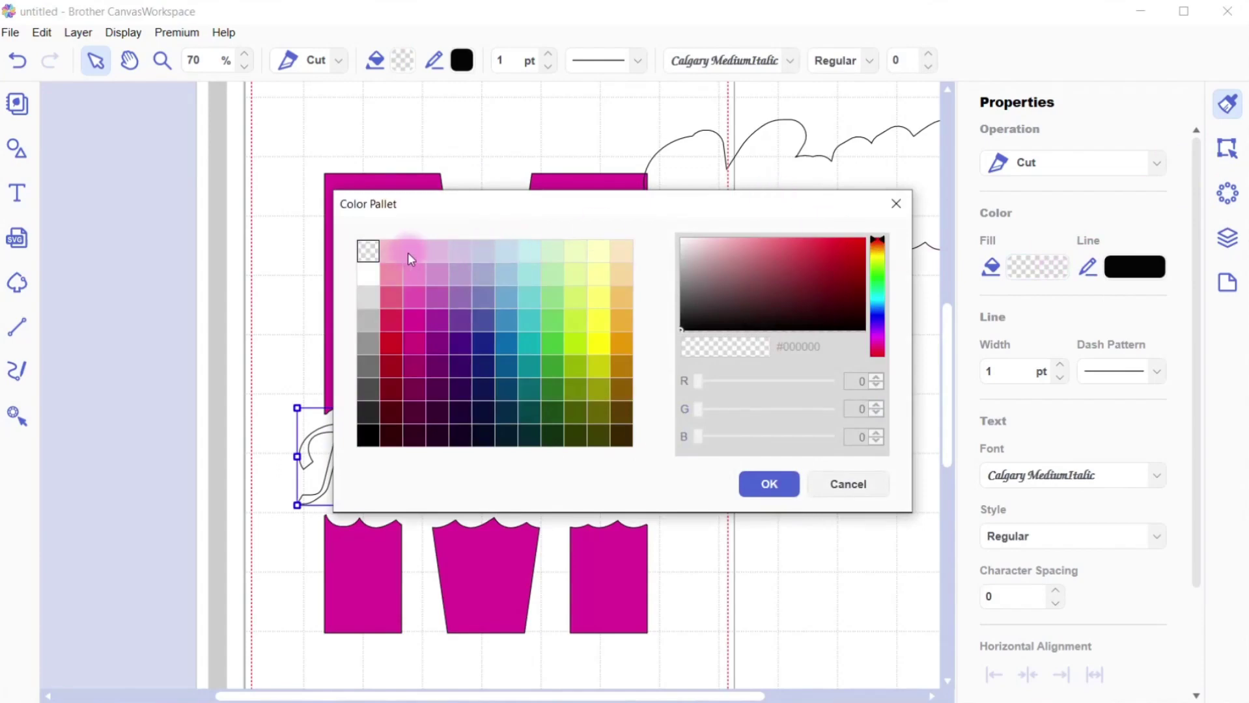
left_click(414, 252)
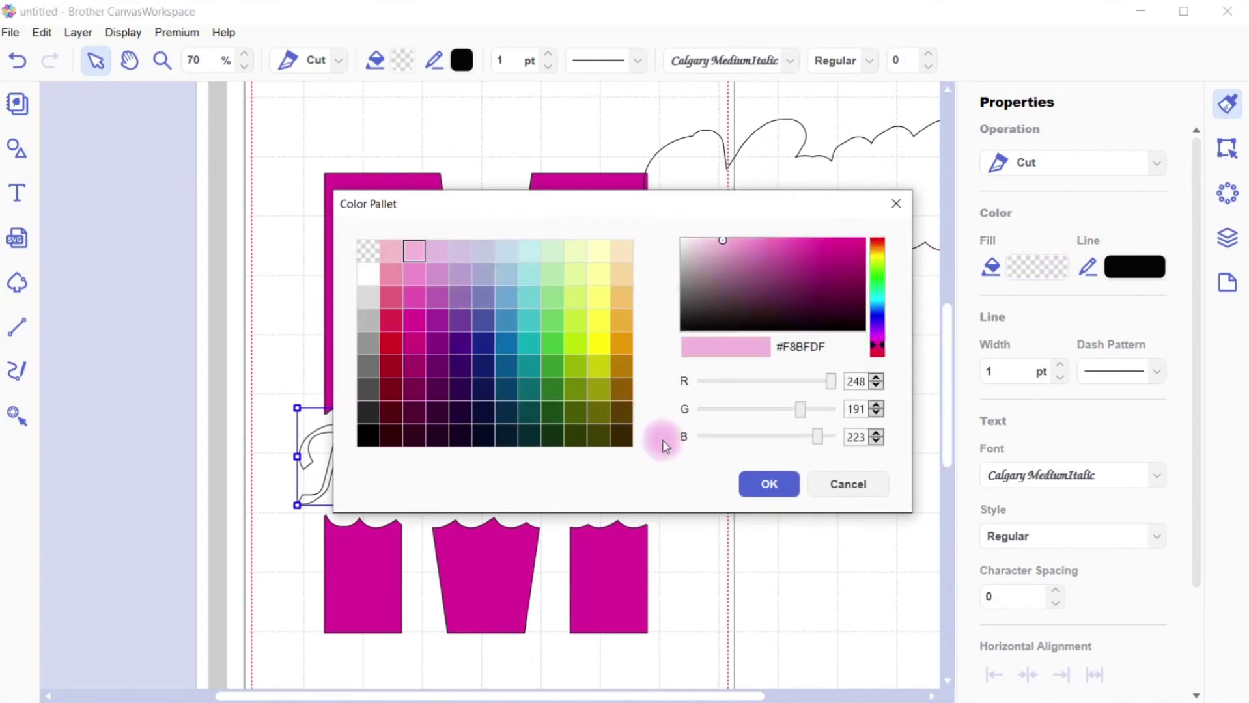
left_click(766, 486)
left_click(795, 528)
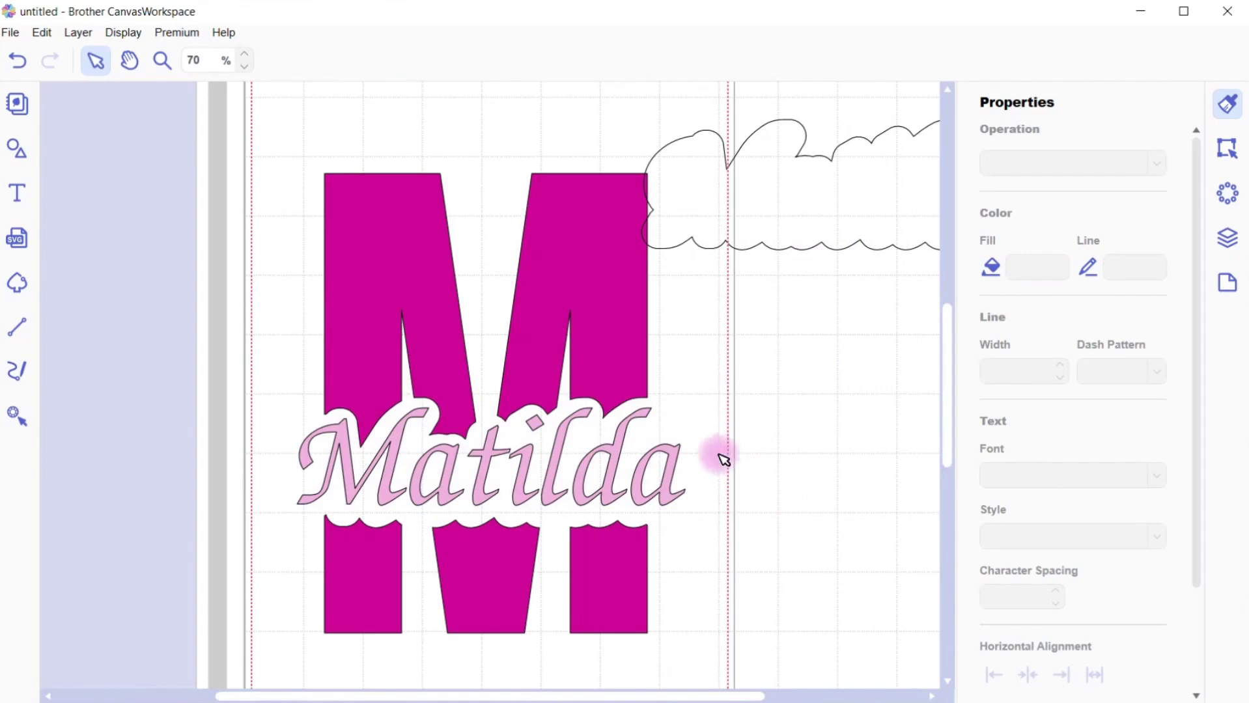
left_click(618, 456)
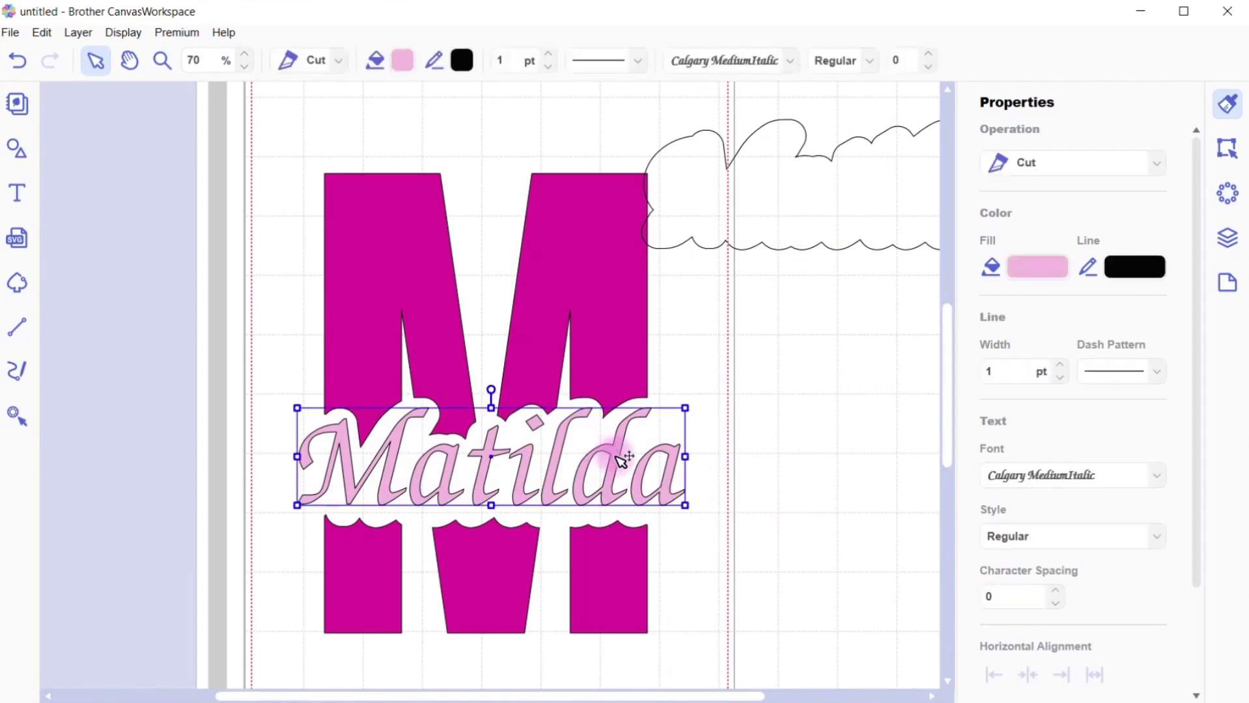
left_click_drag(617, 456, 617, 460)
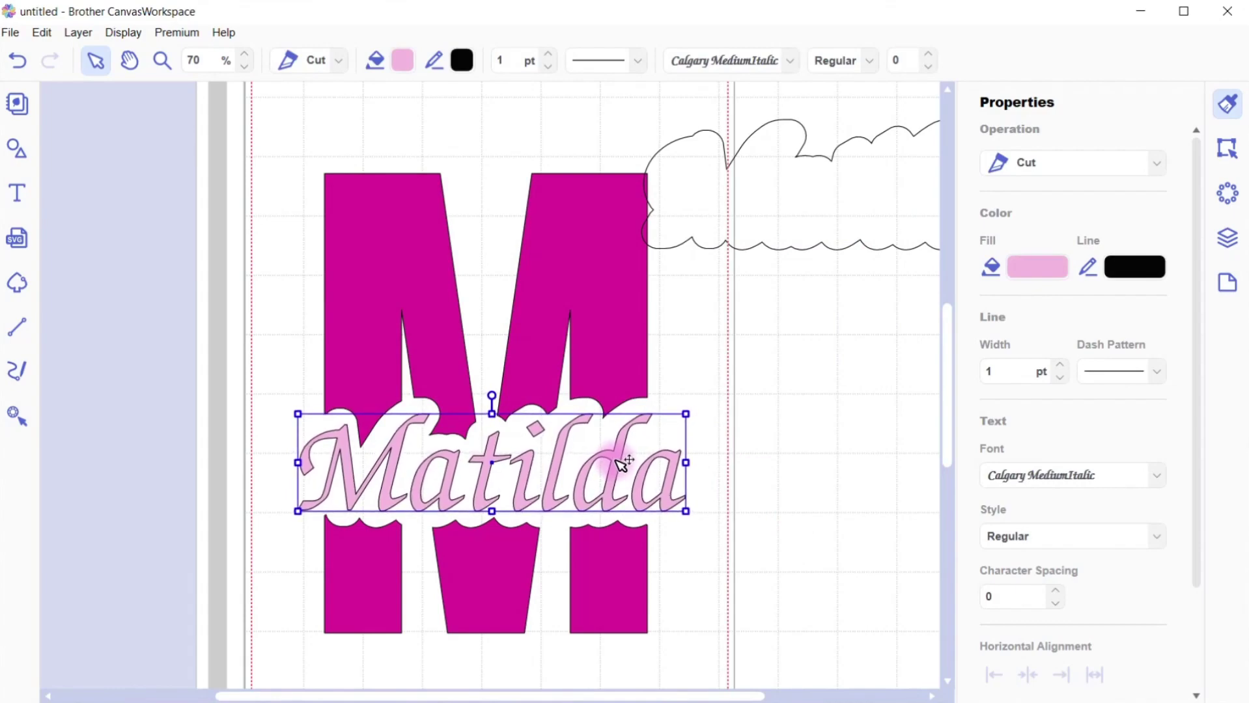
left_click(879, 389)
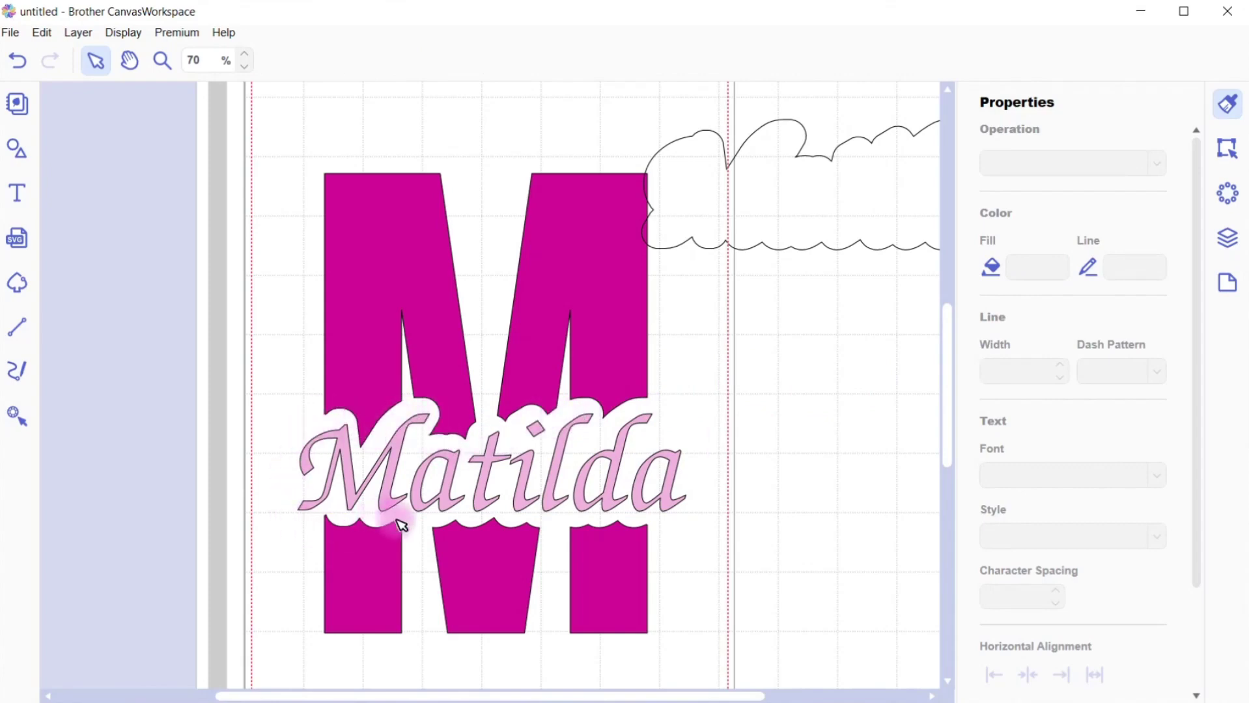
- Delete the spare cloud outline from the mat
left_click(841, 226)
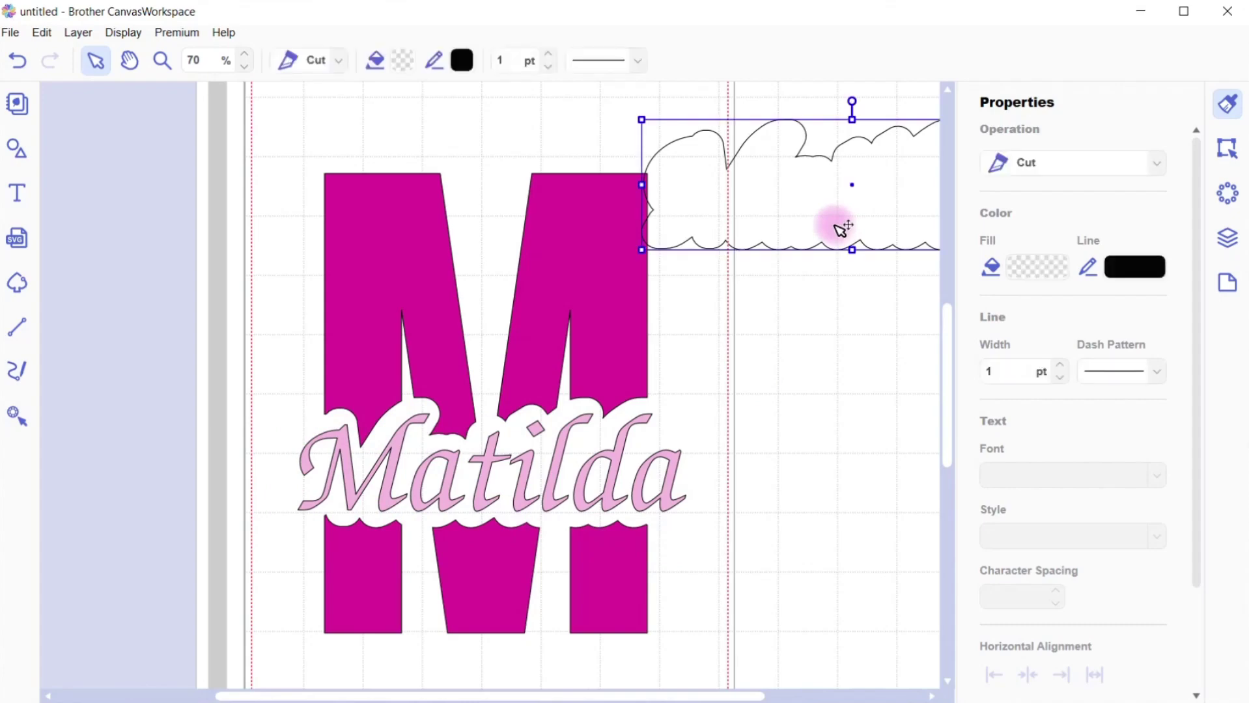
key("Delete")
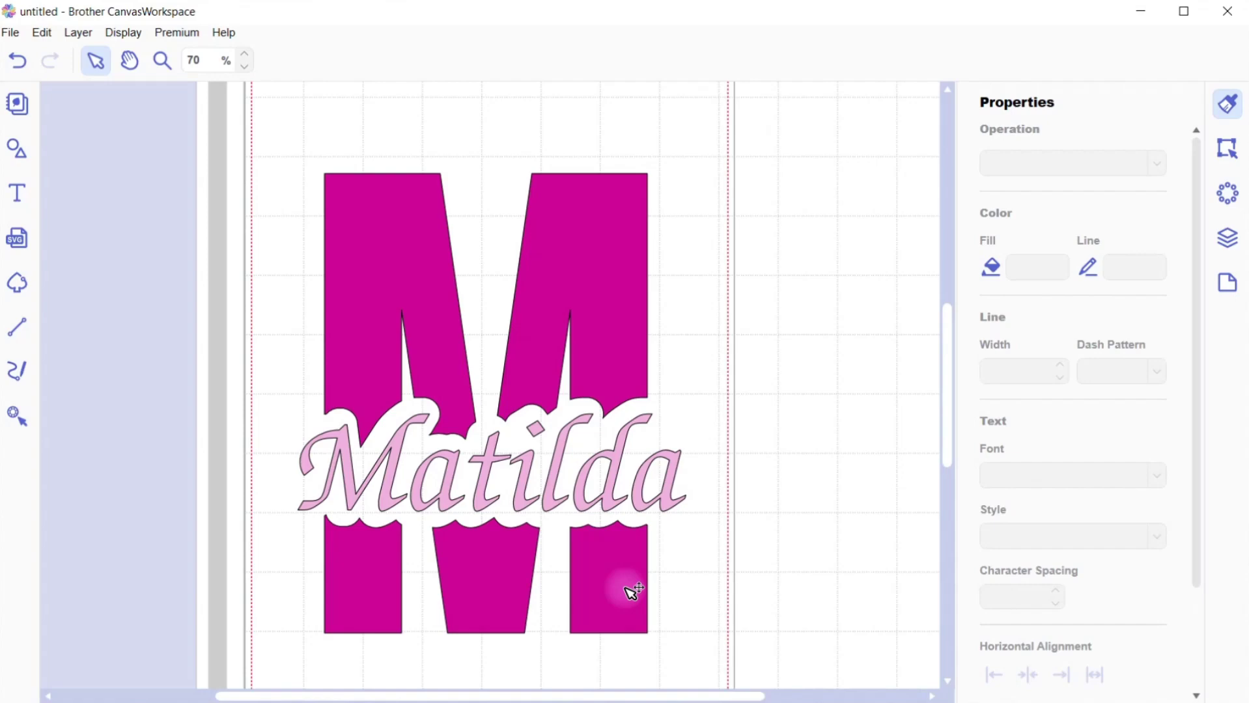
left_click(11, 33)
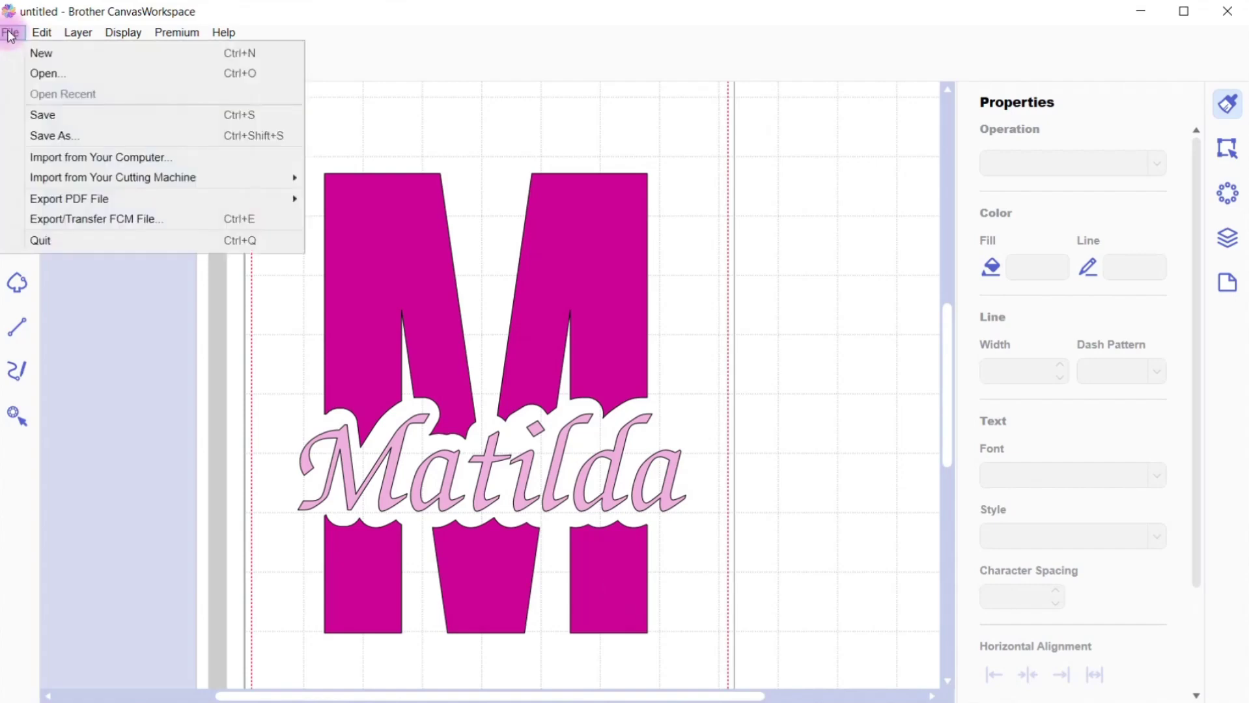
- Save the project as 'M for Matilda' in CWPRJ format in the Kids Names folder
left_click(111, 138)
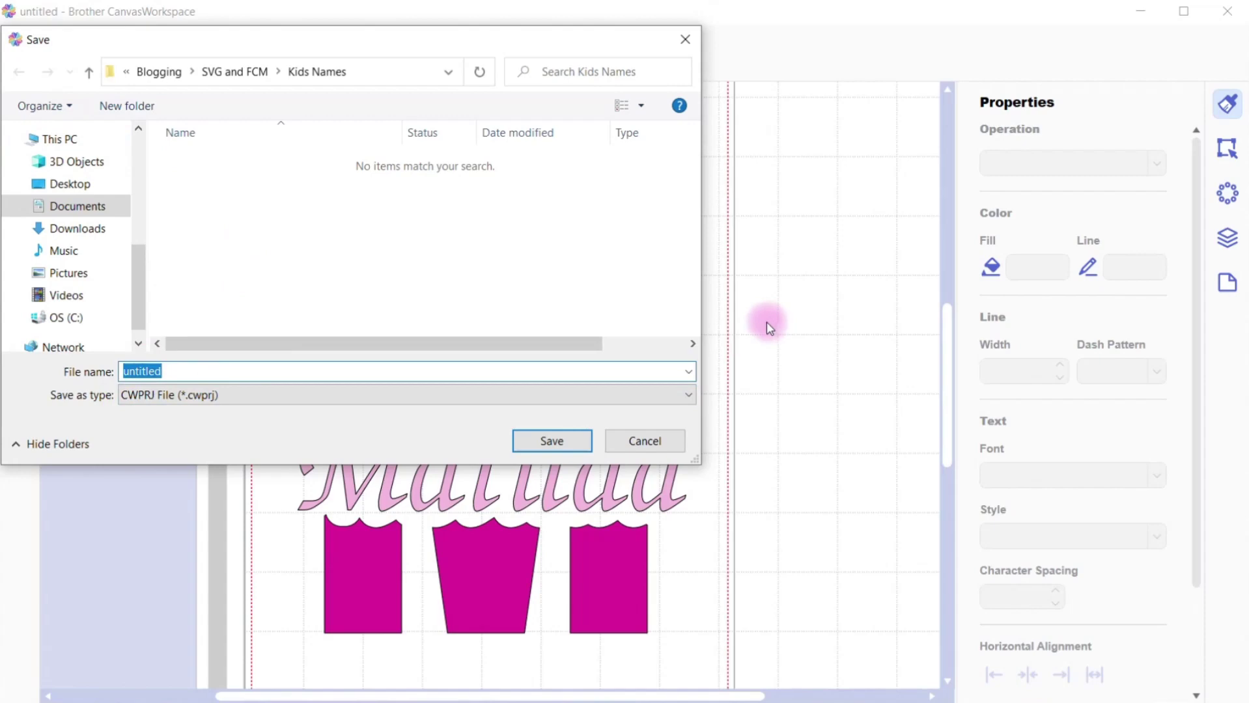
type("M")
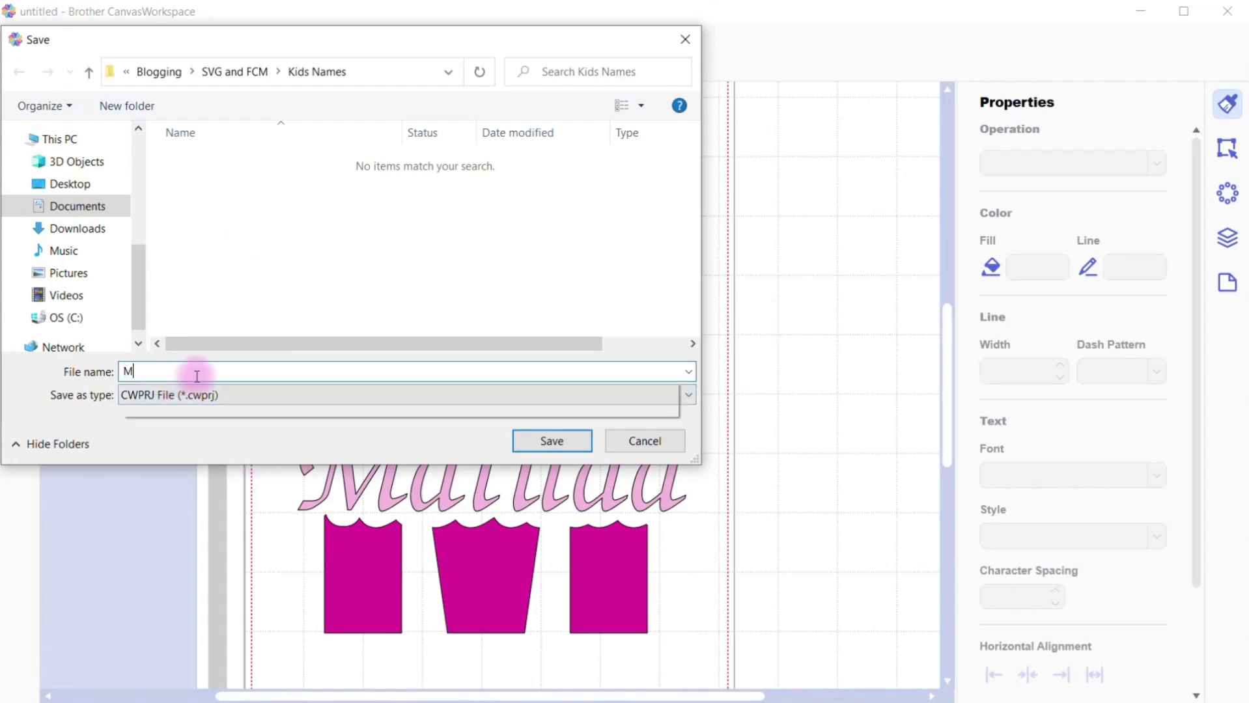
type(" for Matilda")
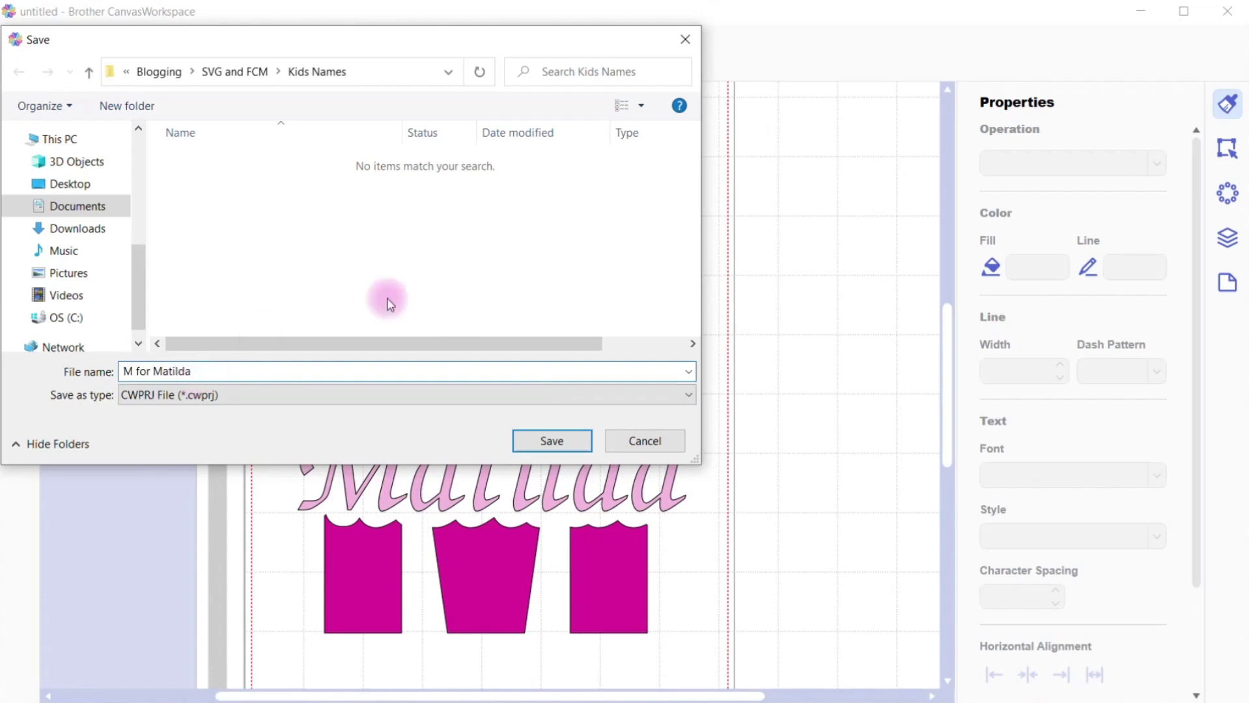
left_click(552, 441)
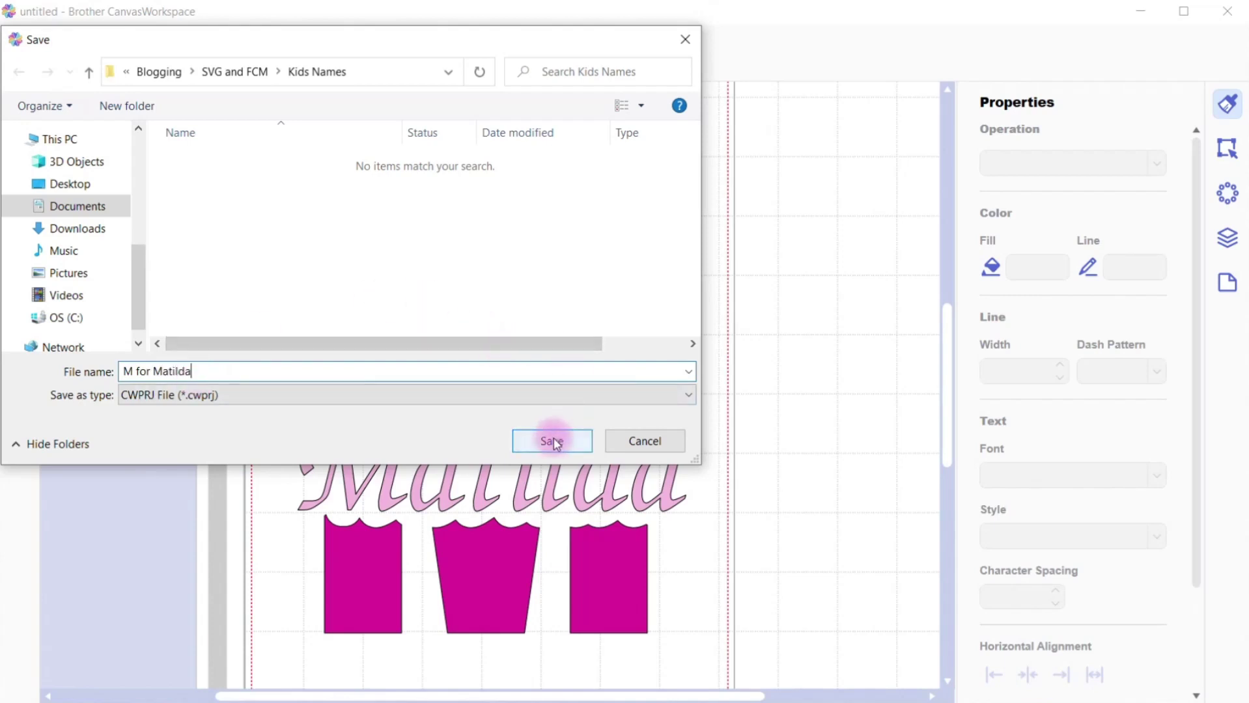
left_click(553, 441)
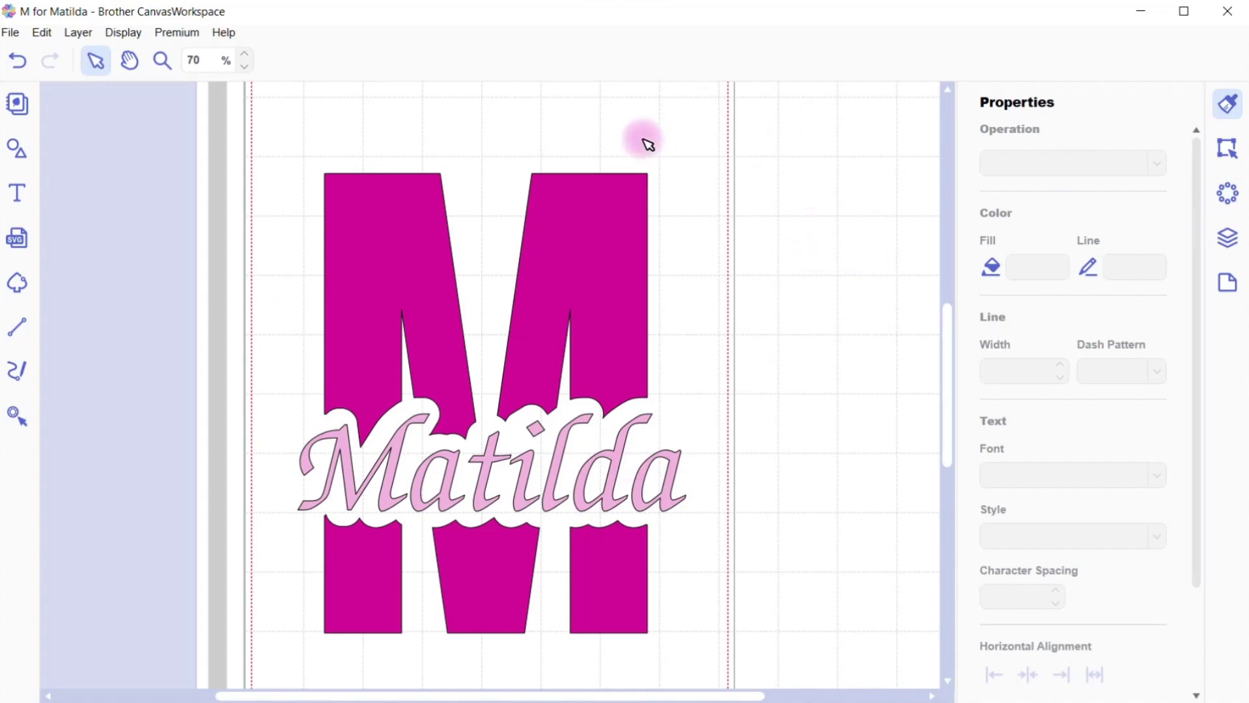
- Export the design to the computer as the FCM file 'M for Matilda'
left_click(11, 34)
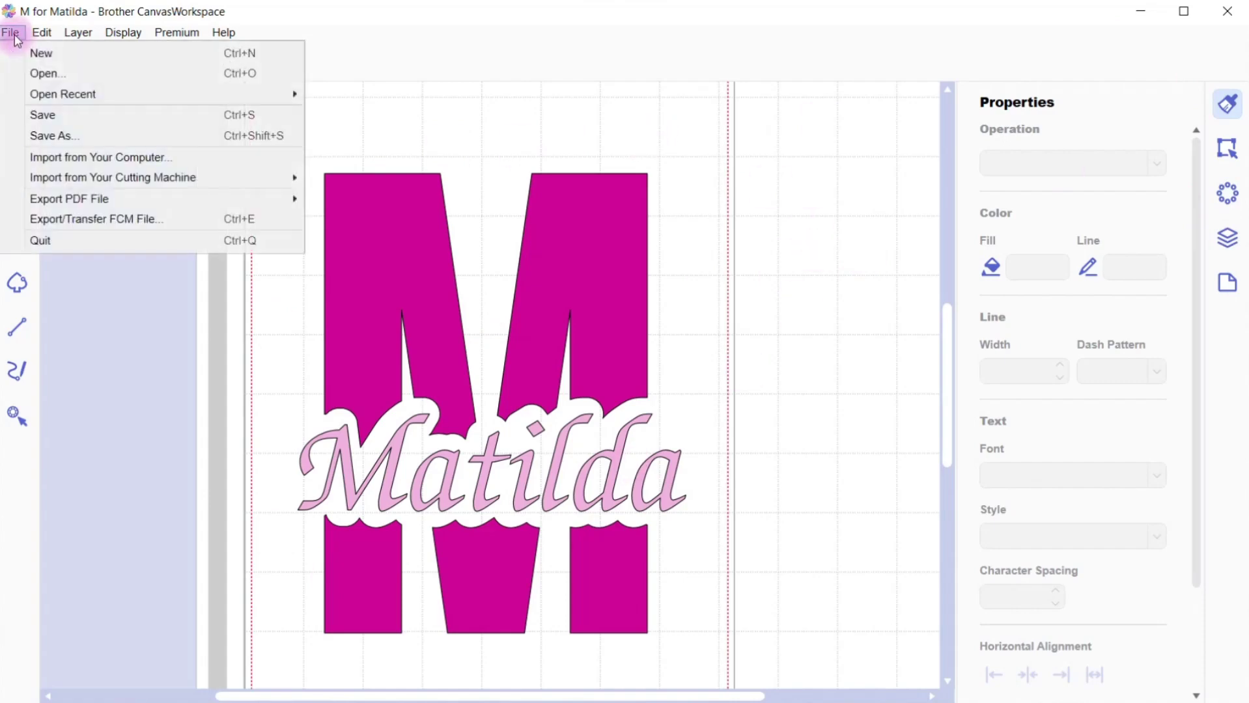
left_click(68, 221)
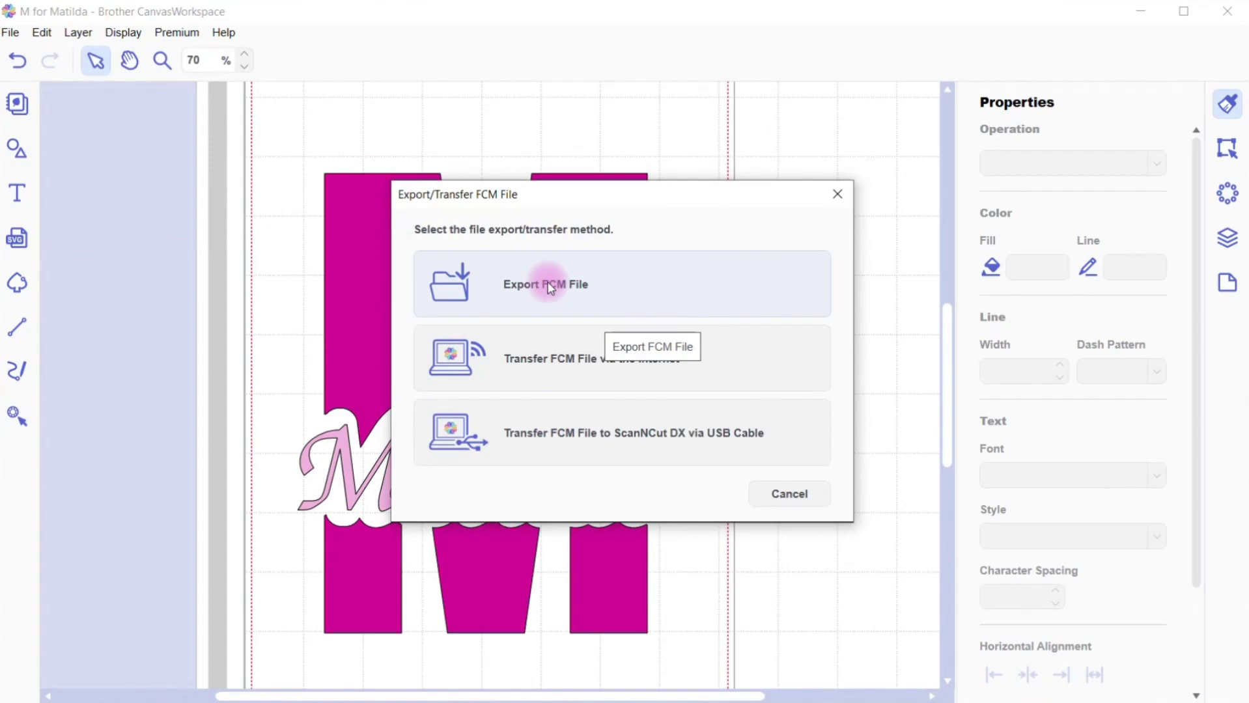
left_click(550, 286)
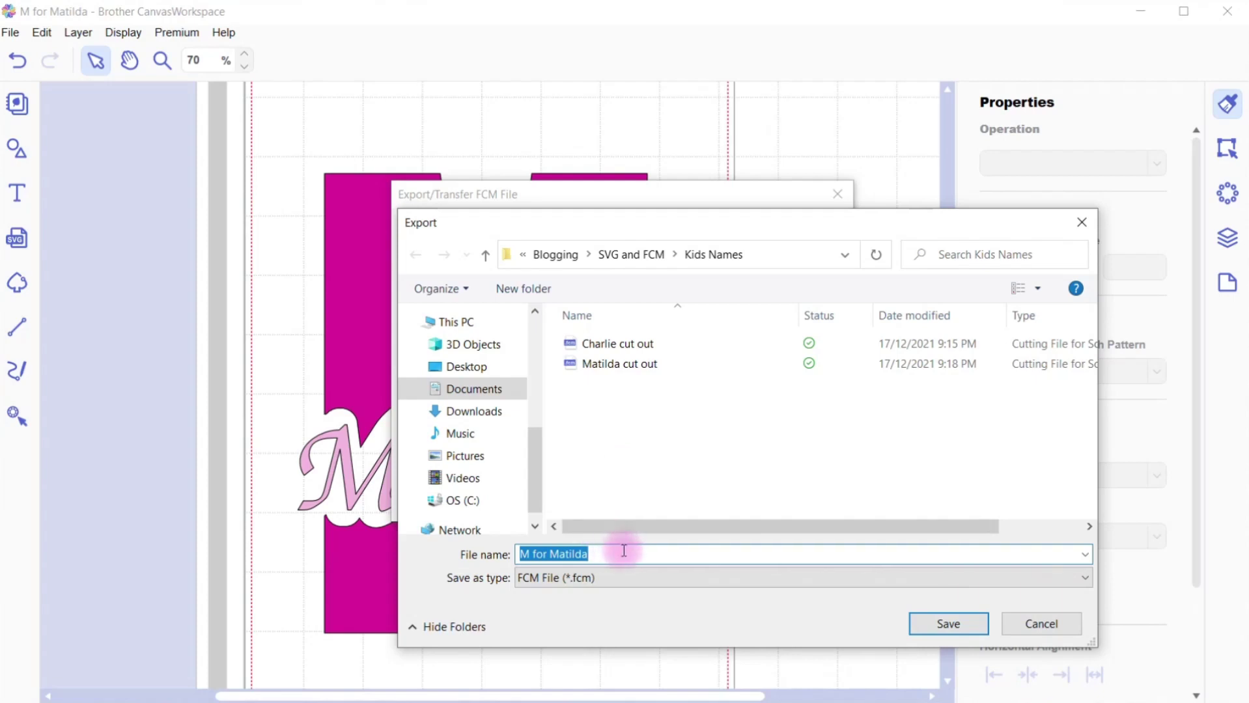
left_click(948, 625)
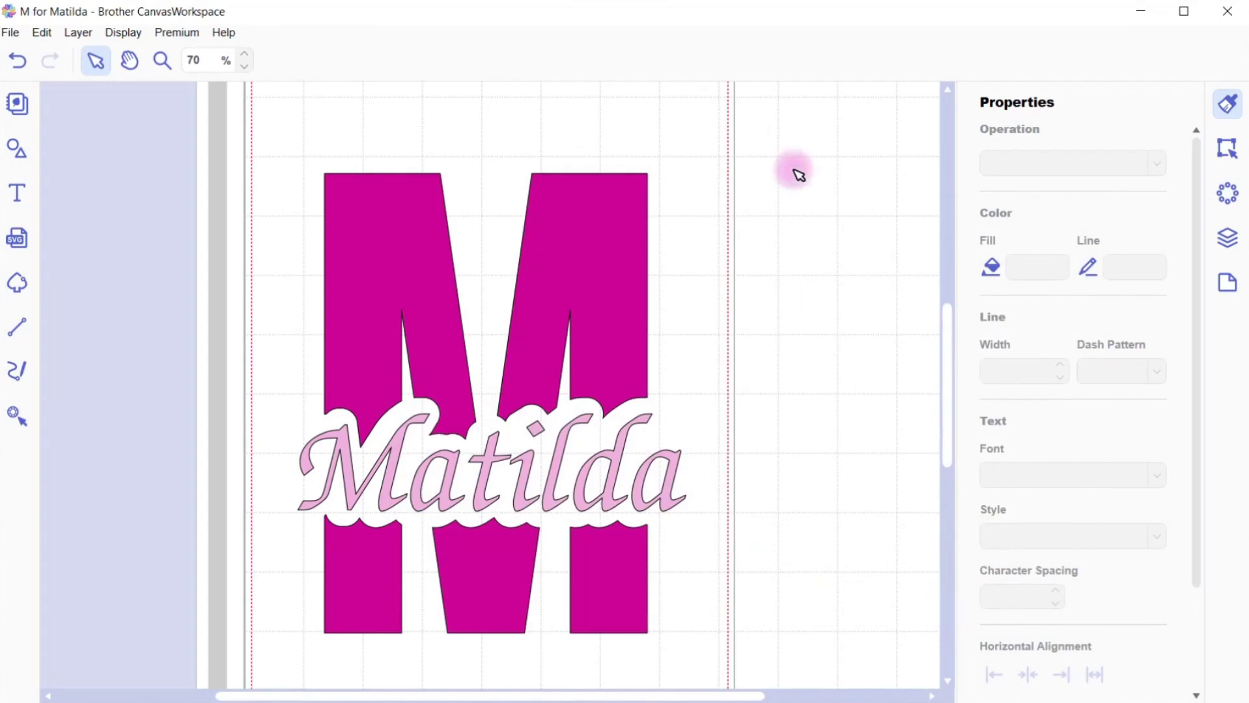
left_click(14, 34)
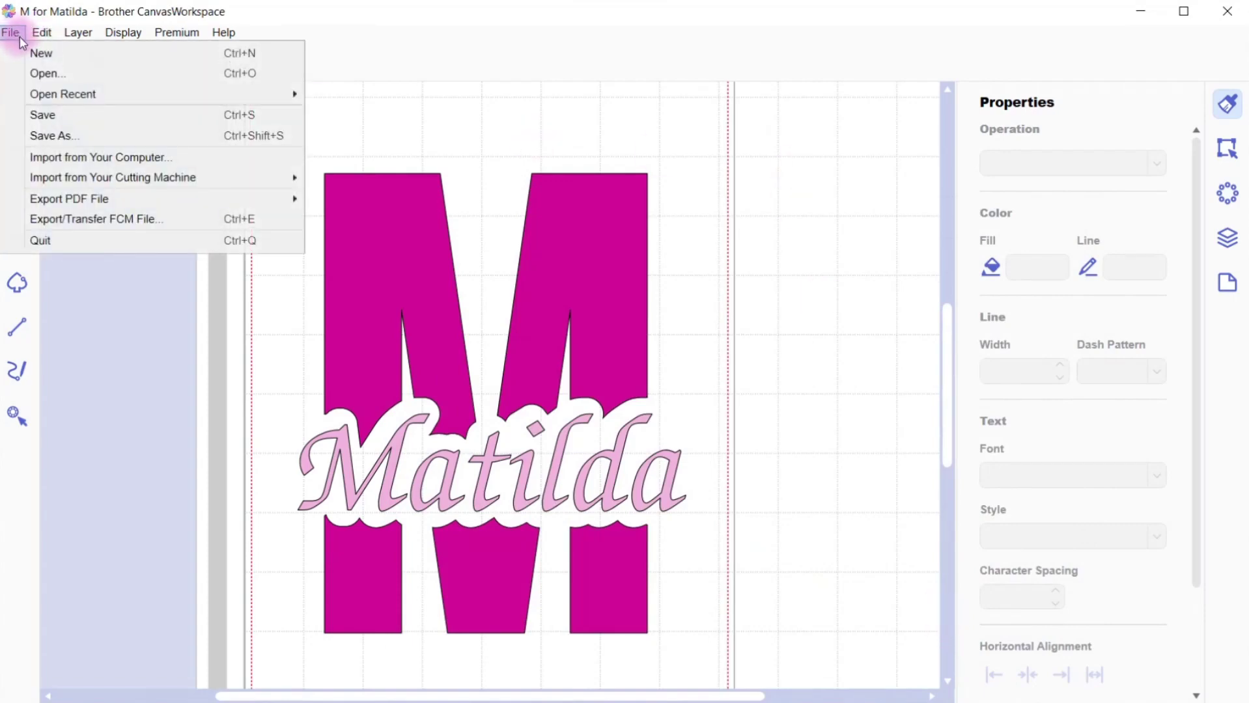
left_click(14, 34)
left_click(13, 32)
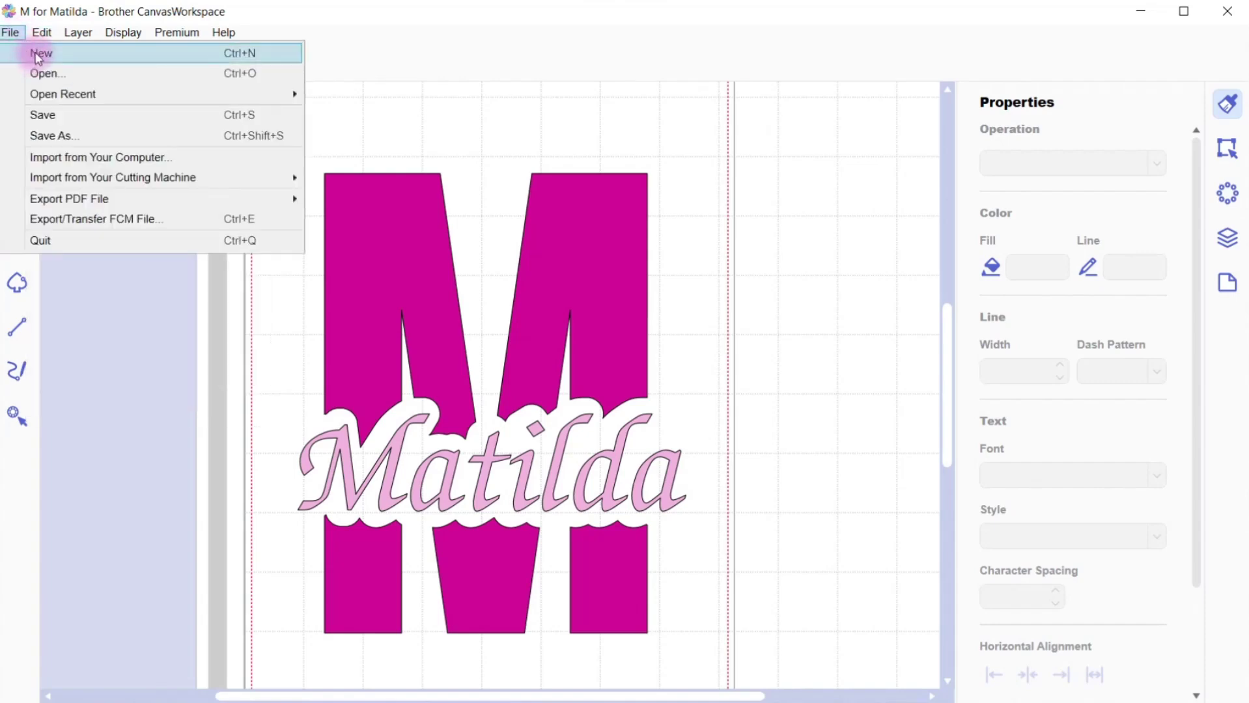
left_click(37, 56)
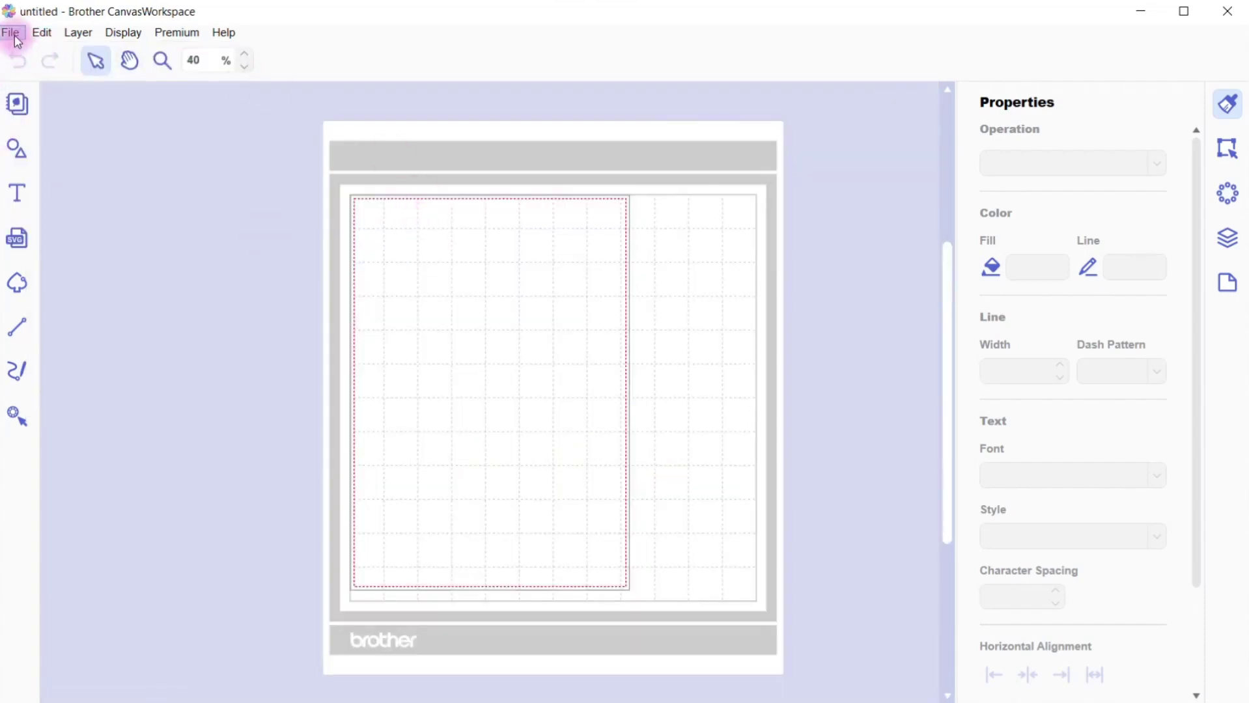
left_click(15, 35)
mouse_move(63, 95)
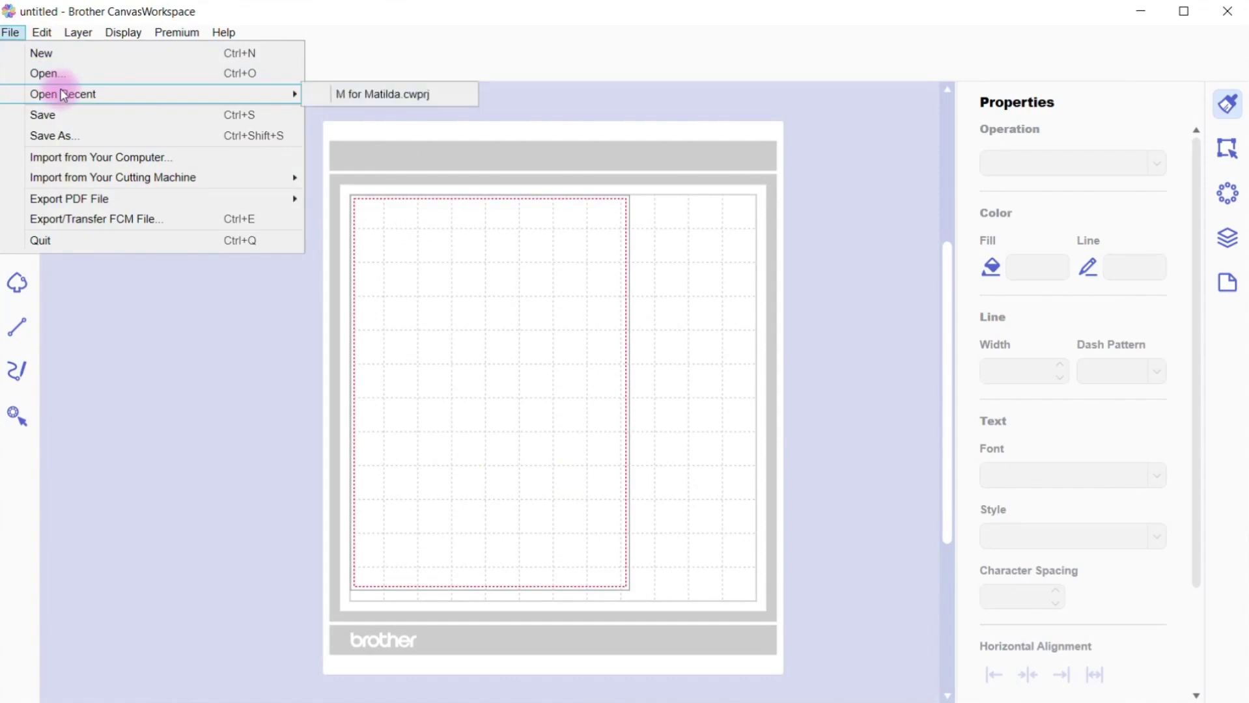
left_click(382, 96)
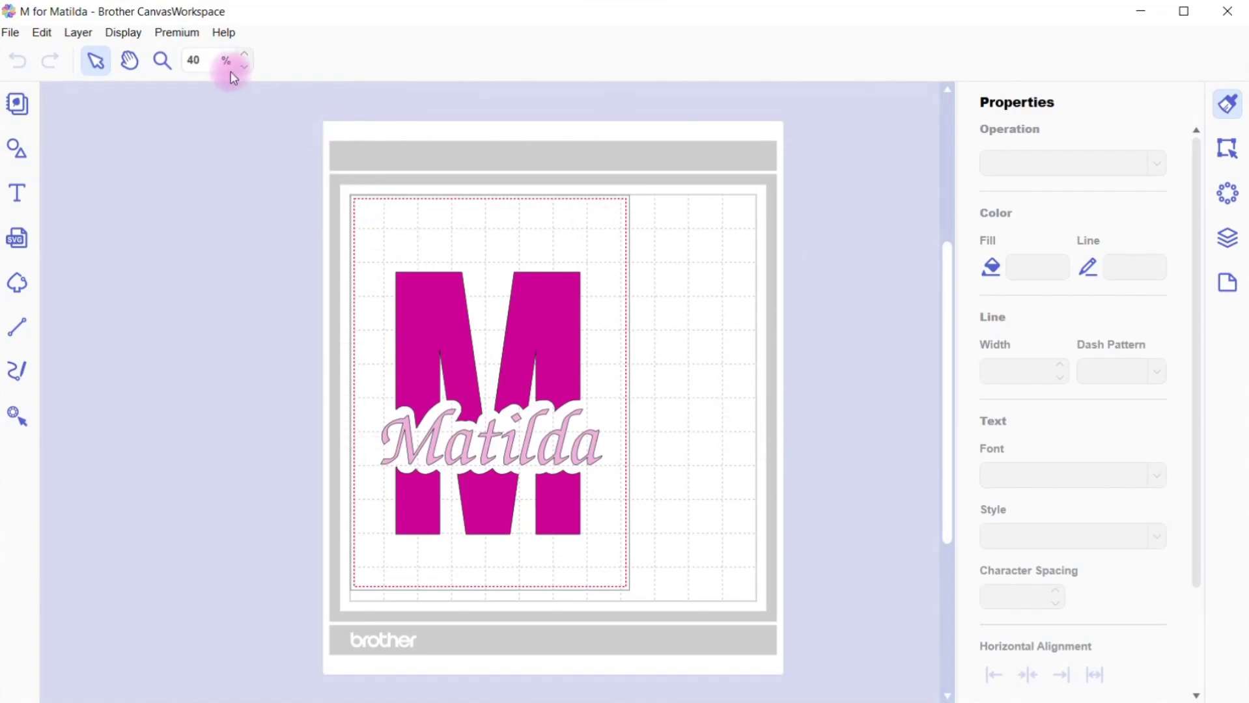
left_click(245, 54)
left_click(244, 54)
left_click(244, 54)
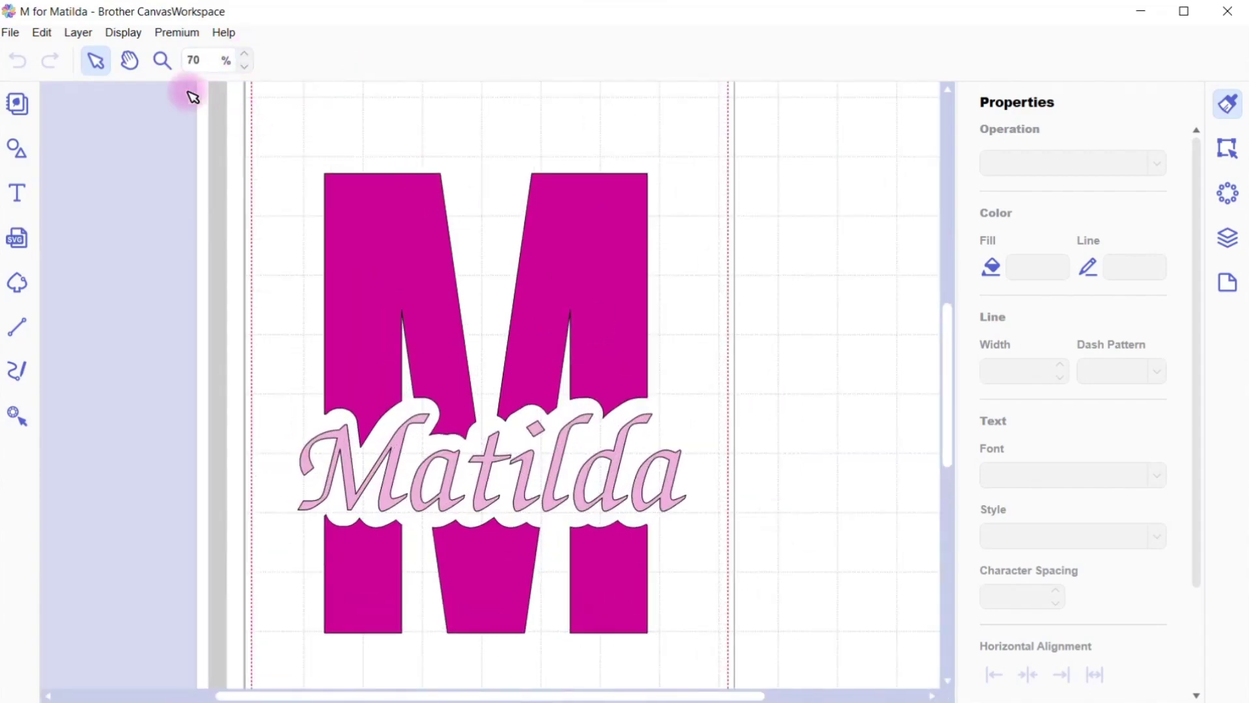
left_click(13, 32)
- Start a new project, import the 'M for Matilda' FCM file, and zoom to 70%
left_click(31, 49)
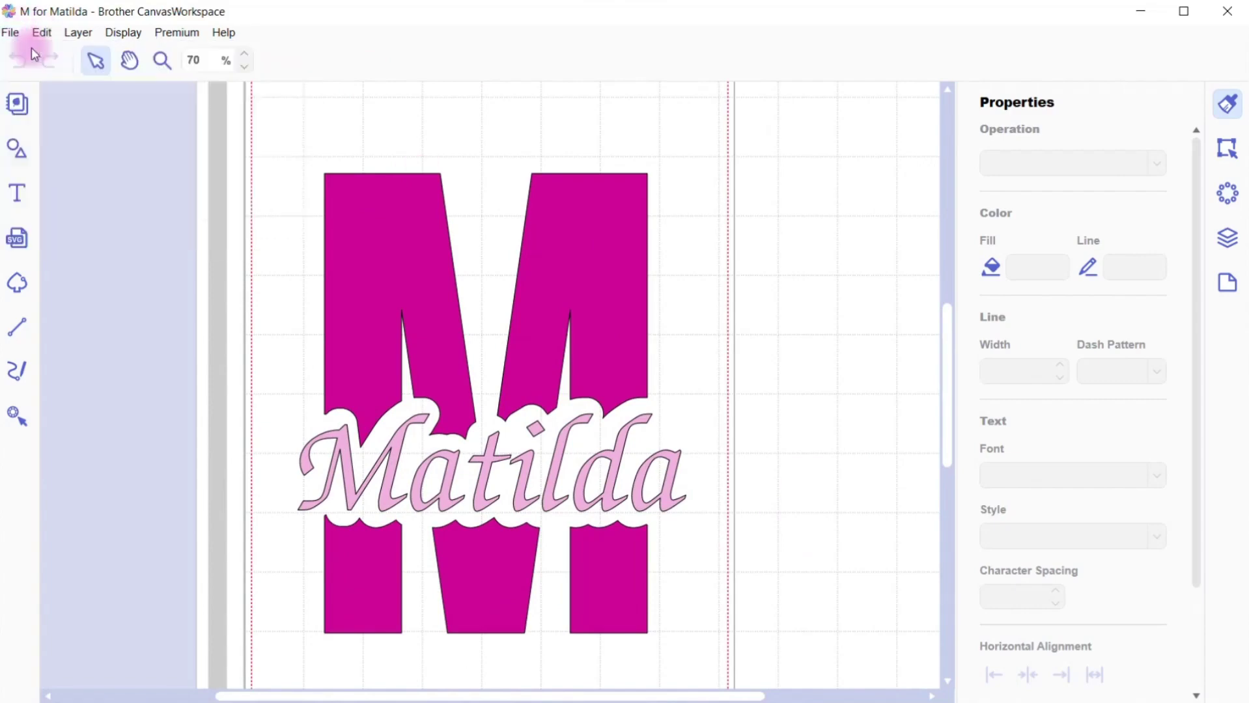
left_click(13, 34)
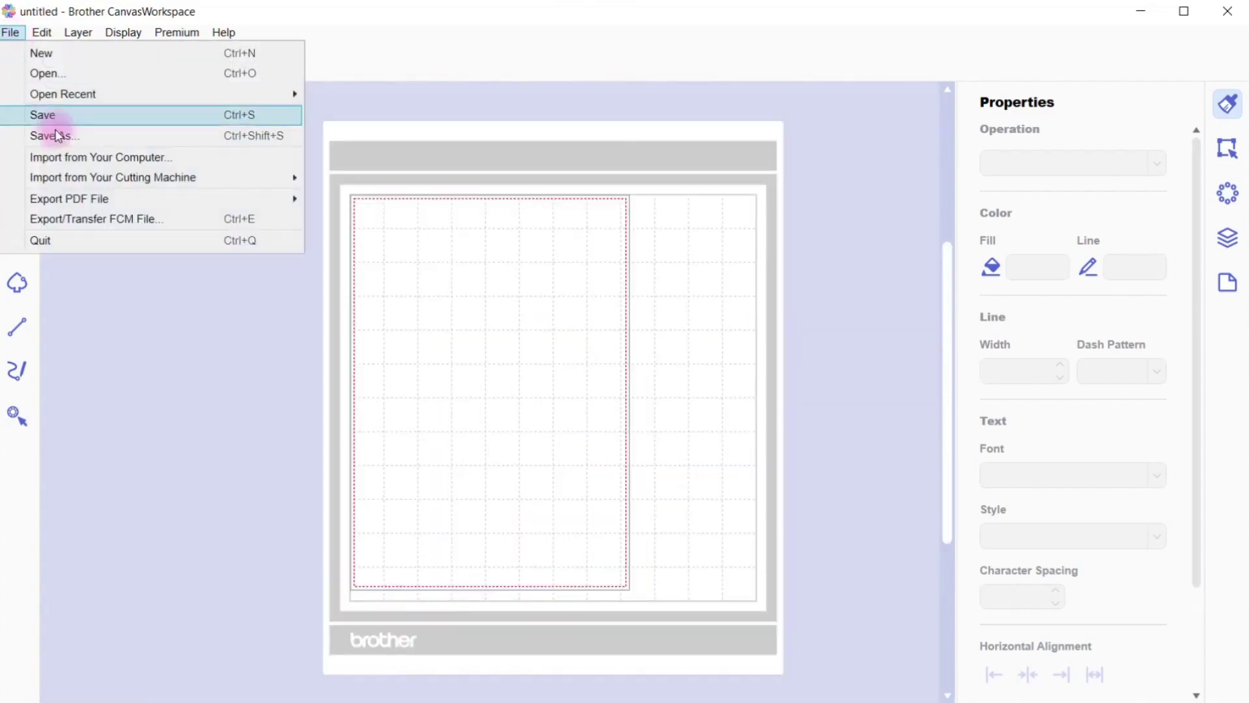
left_click(73, 165)
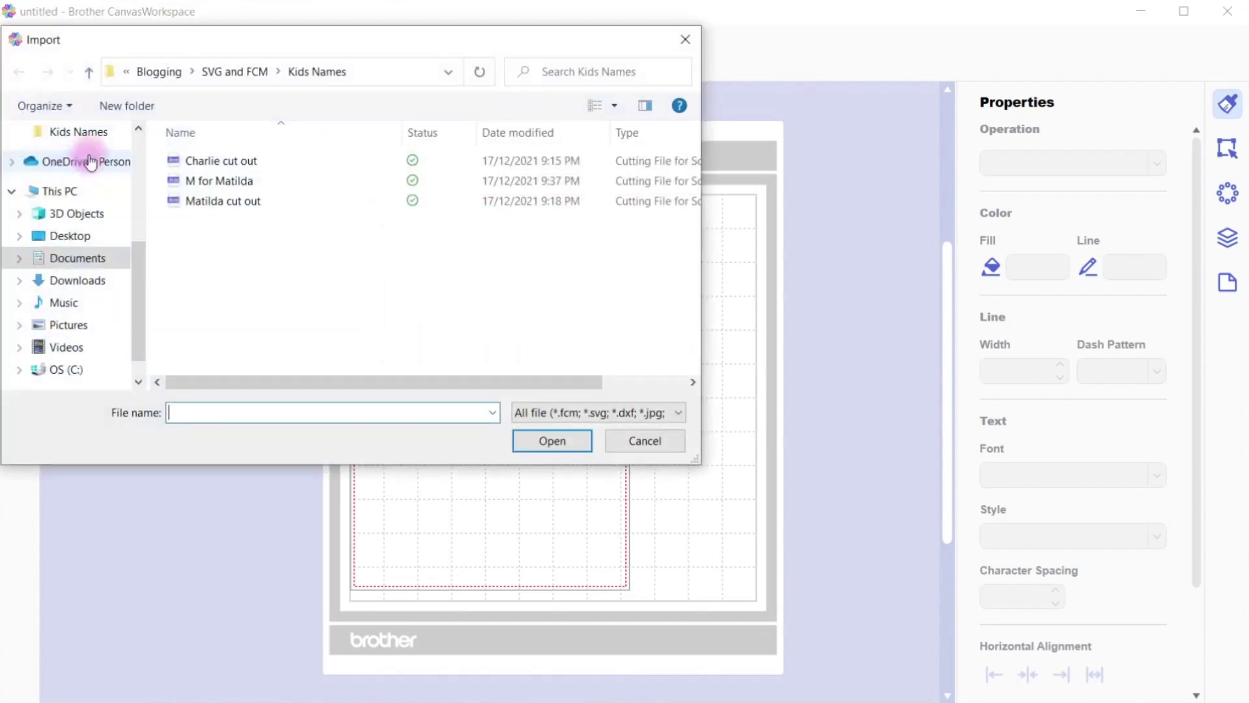
left_click(237, 181)
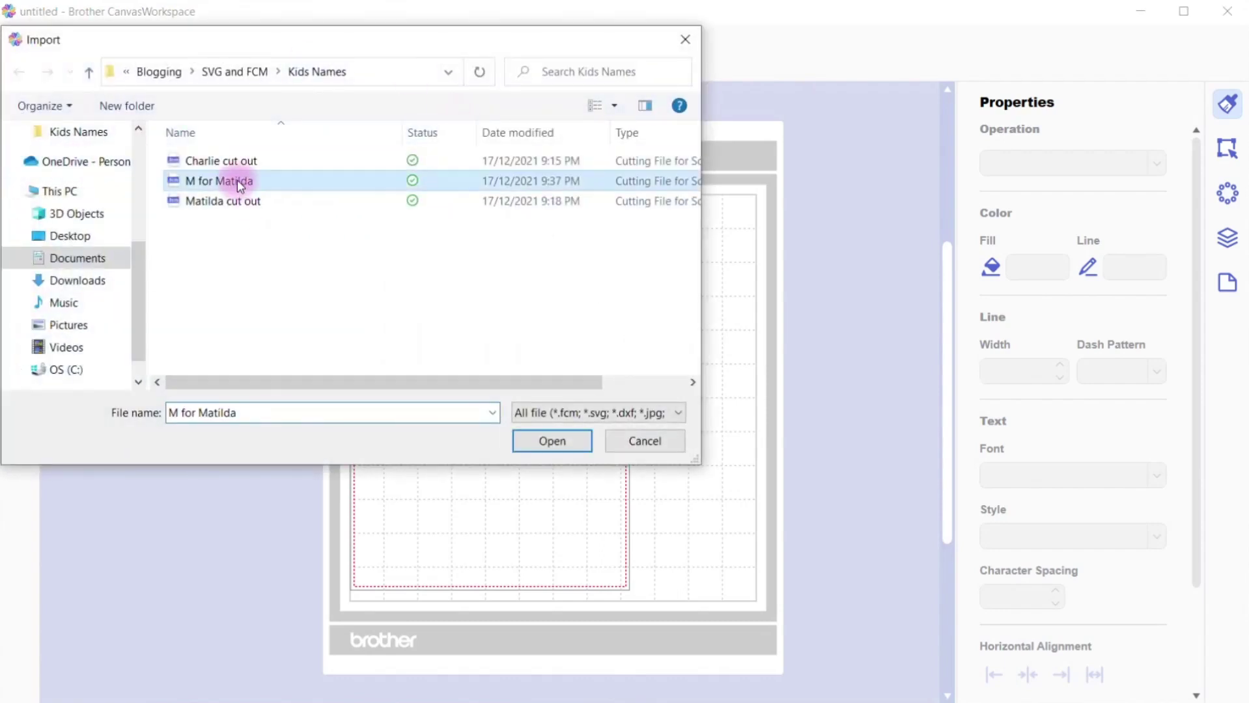
left_click(558, 438)
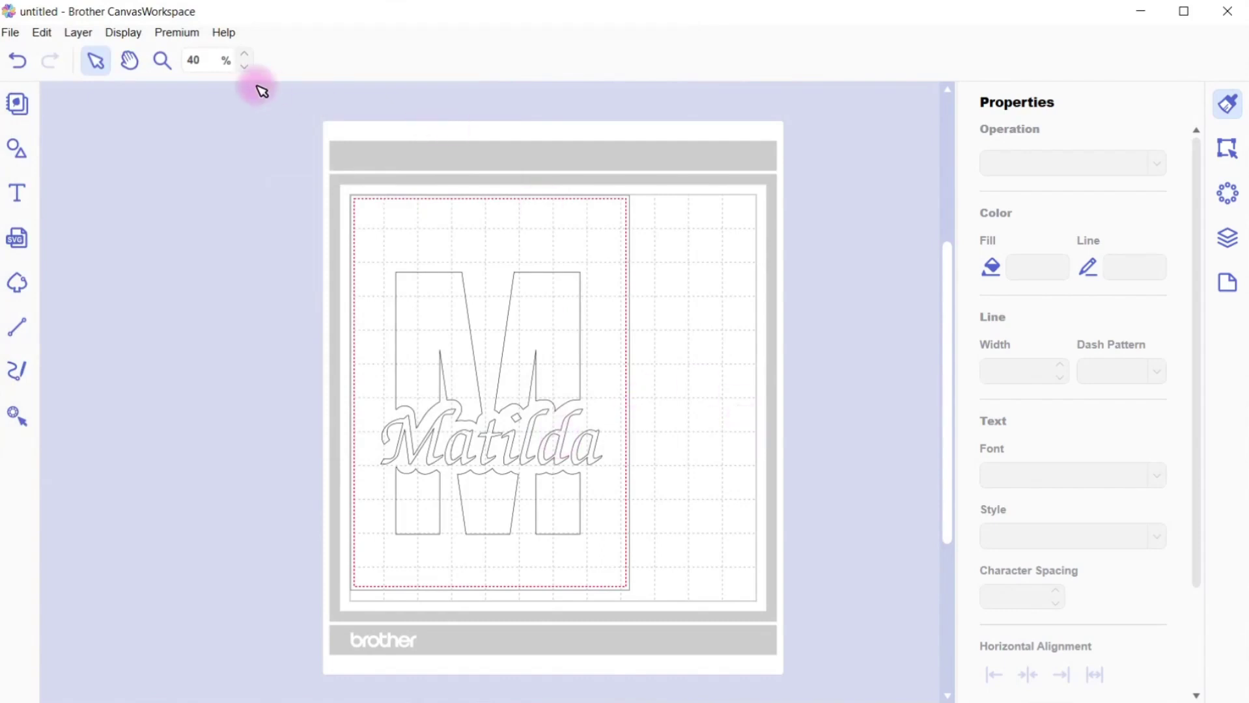
left_click(246, 55)
left_click(246, 55)
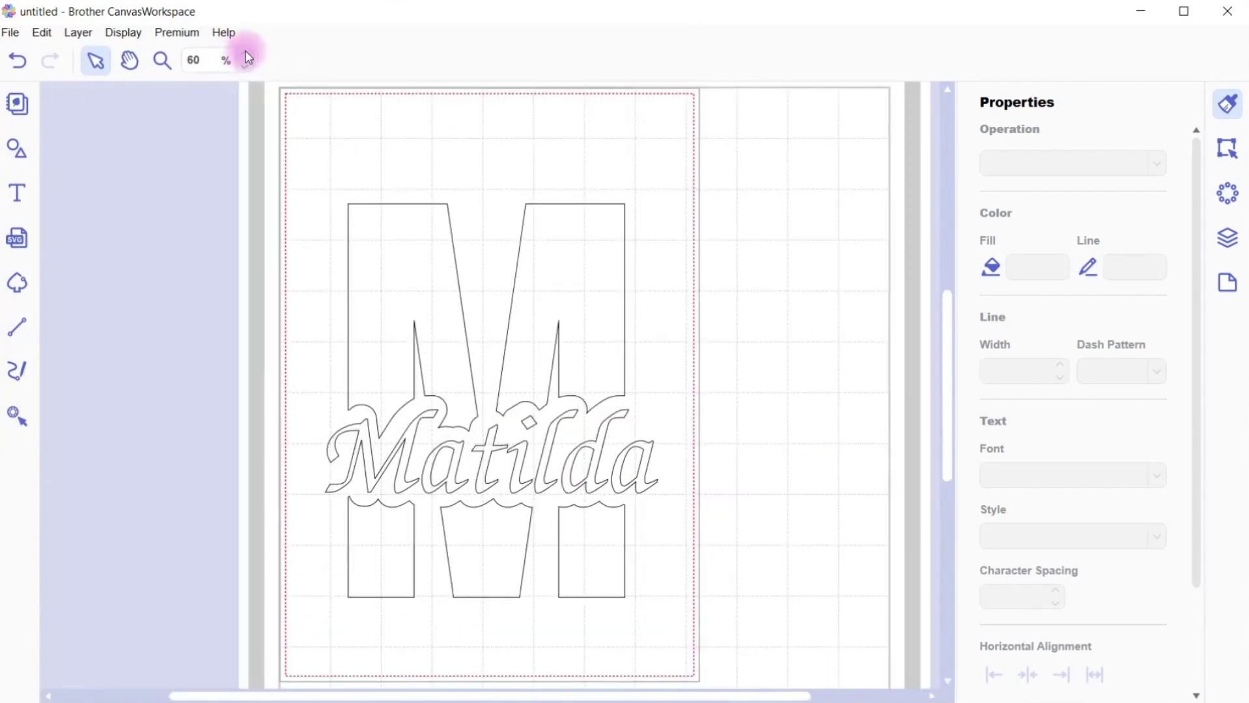
left_click(246, 54)
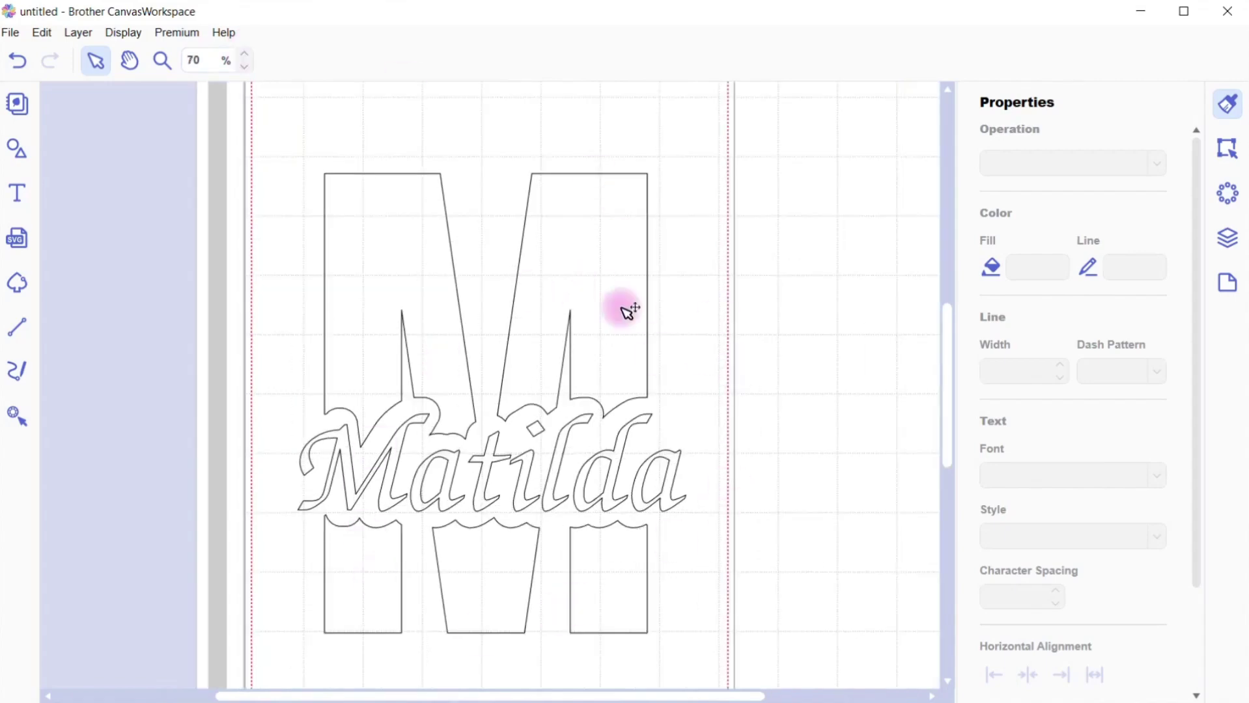
- Check the M and Matilda shape layers by toggling their visibility off and back on
left_click(1228, 234)
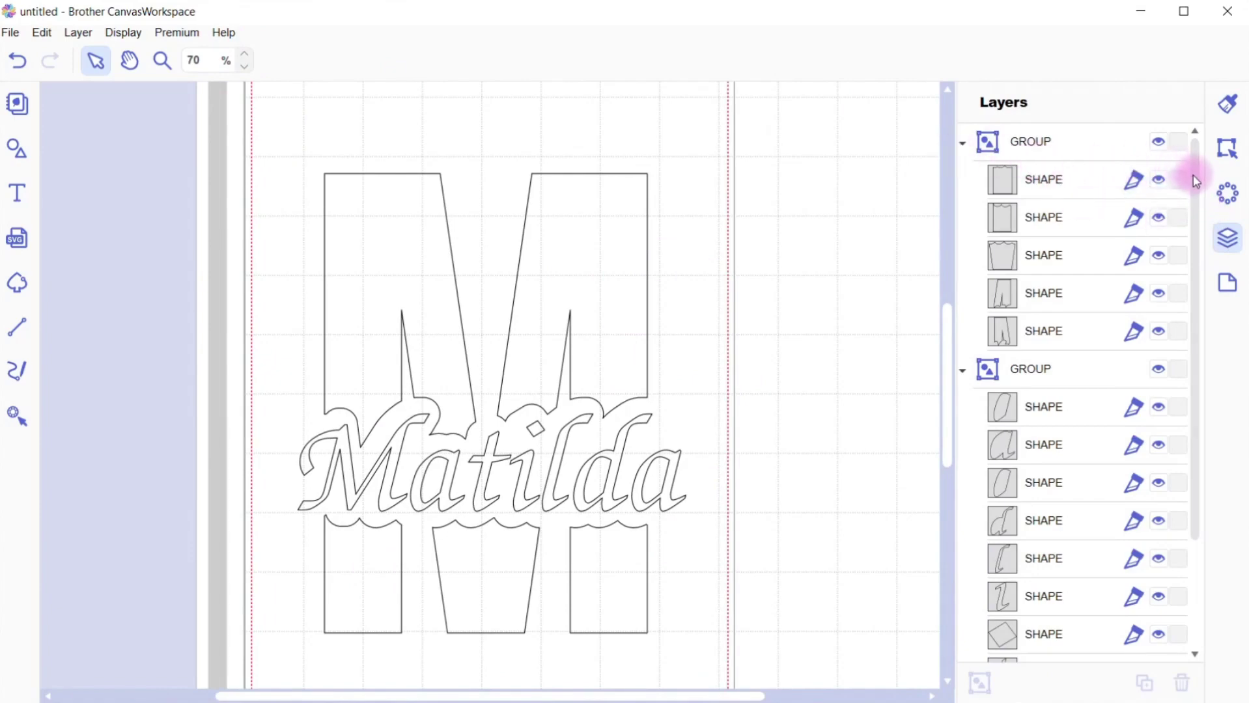
left_click_drag(1194, 175, 1194, 182)
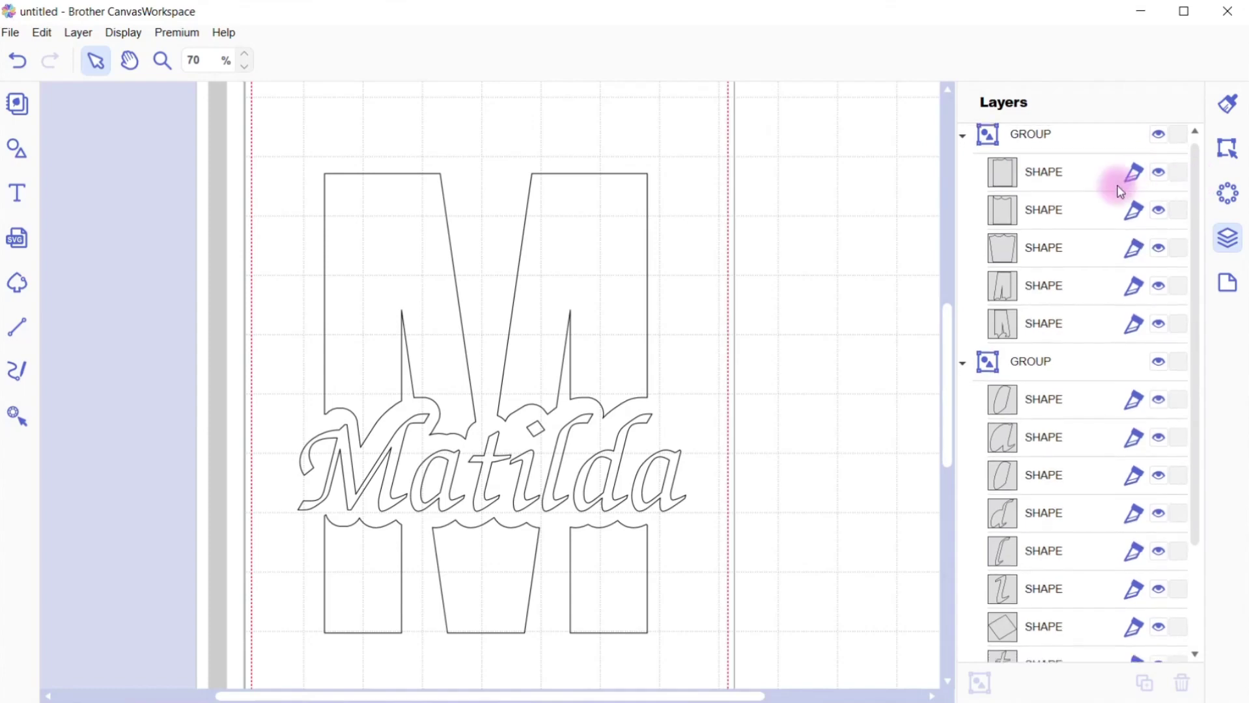
left_click(1161, 175)
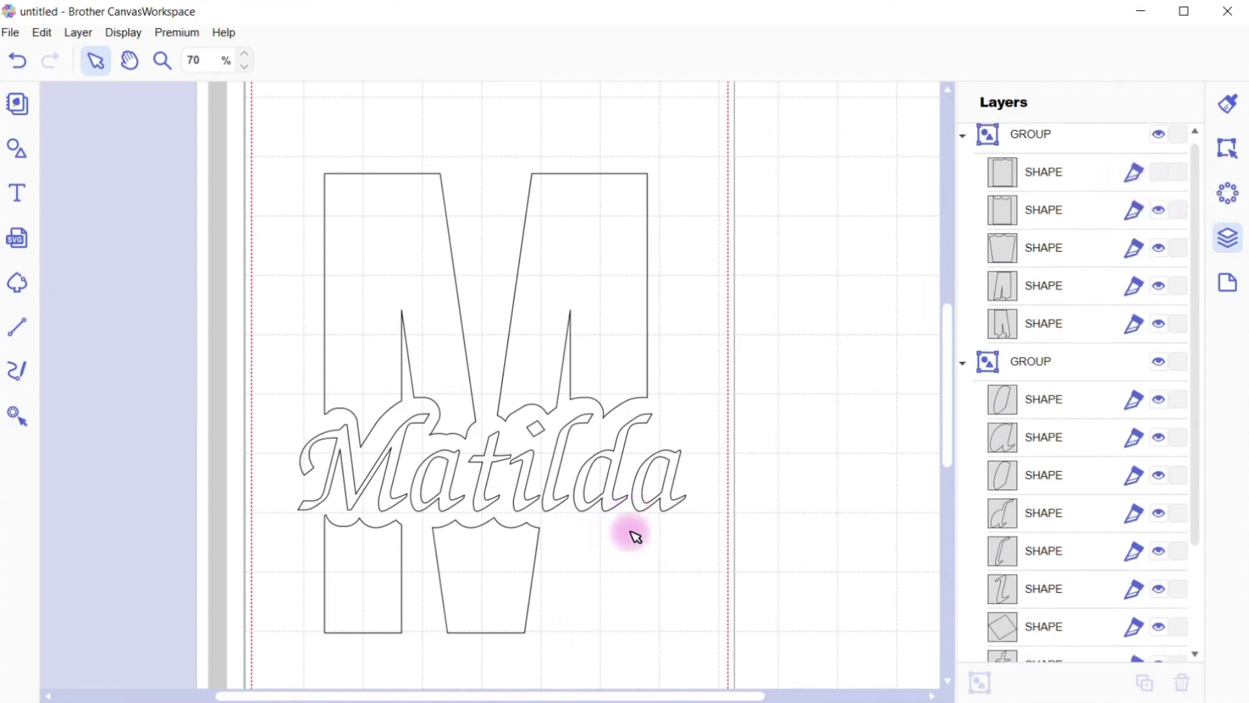
left_click(1161, 174)
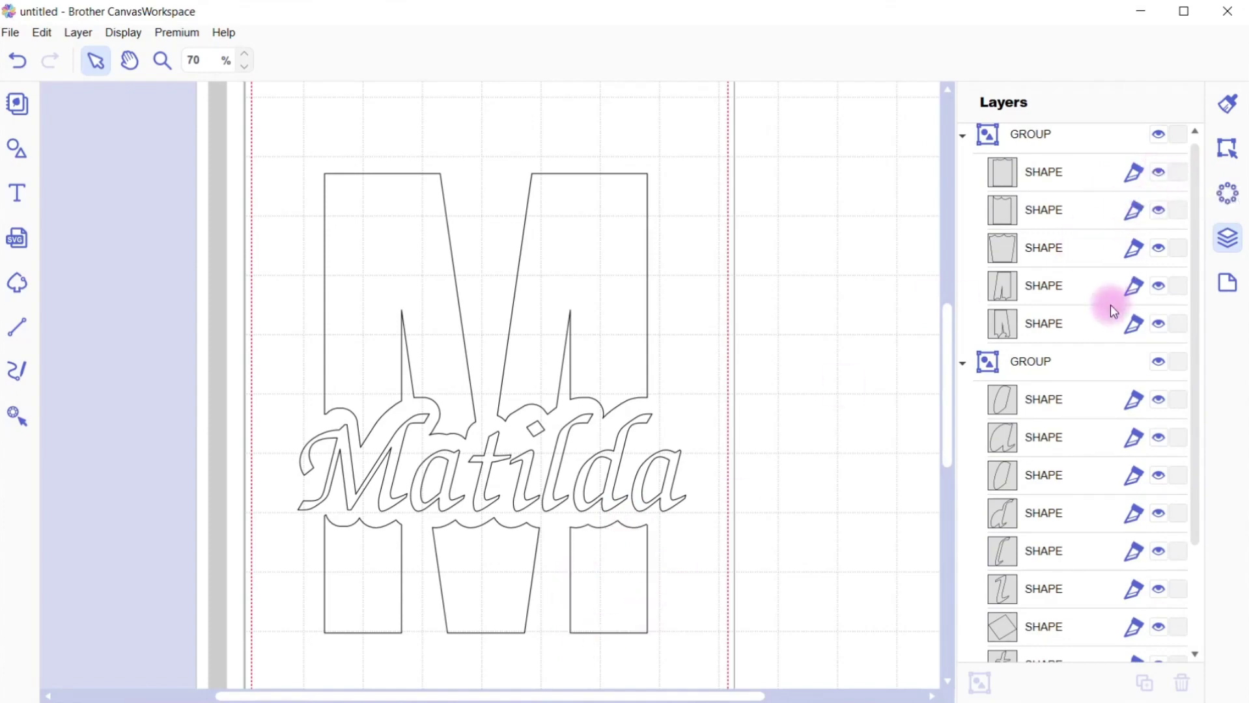
left_click(1159, 401)
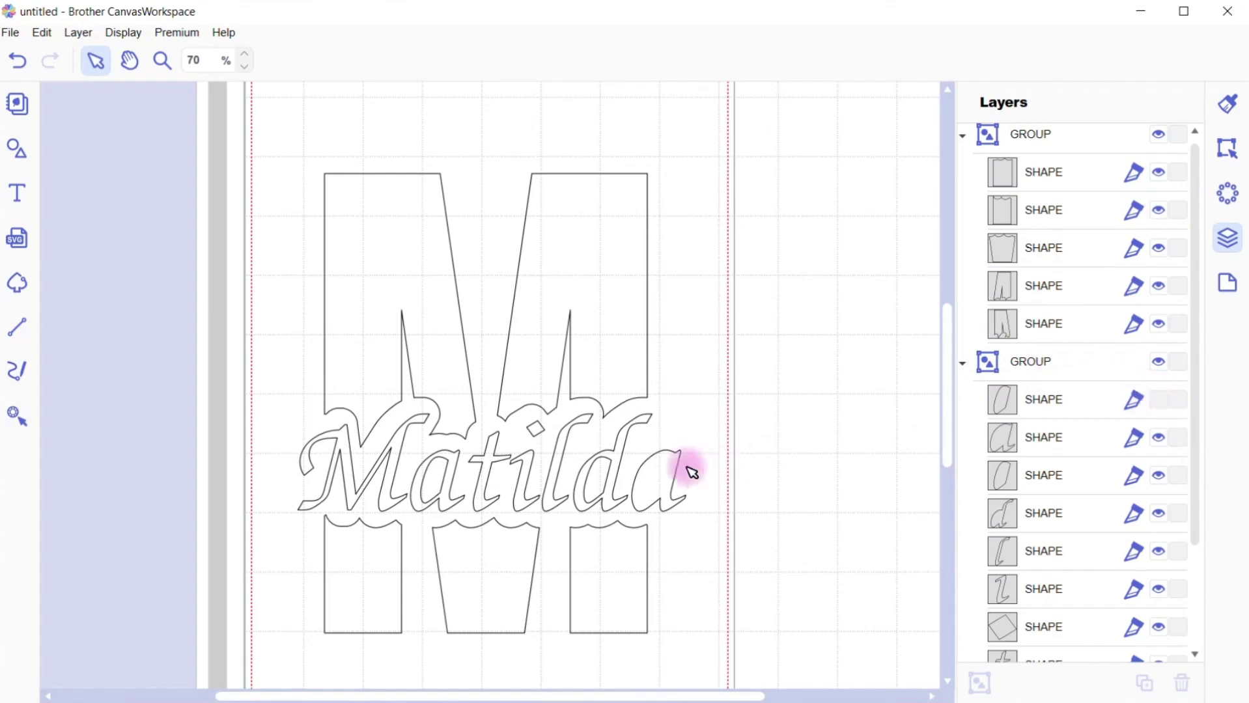
left_click(1163, 410)
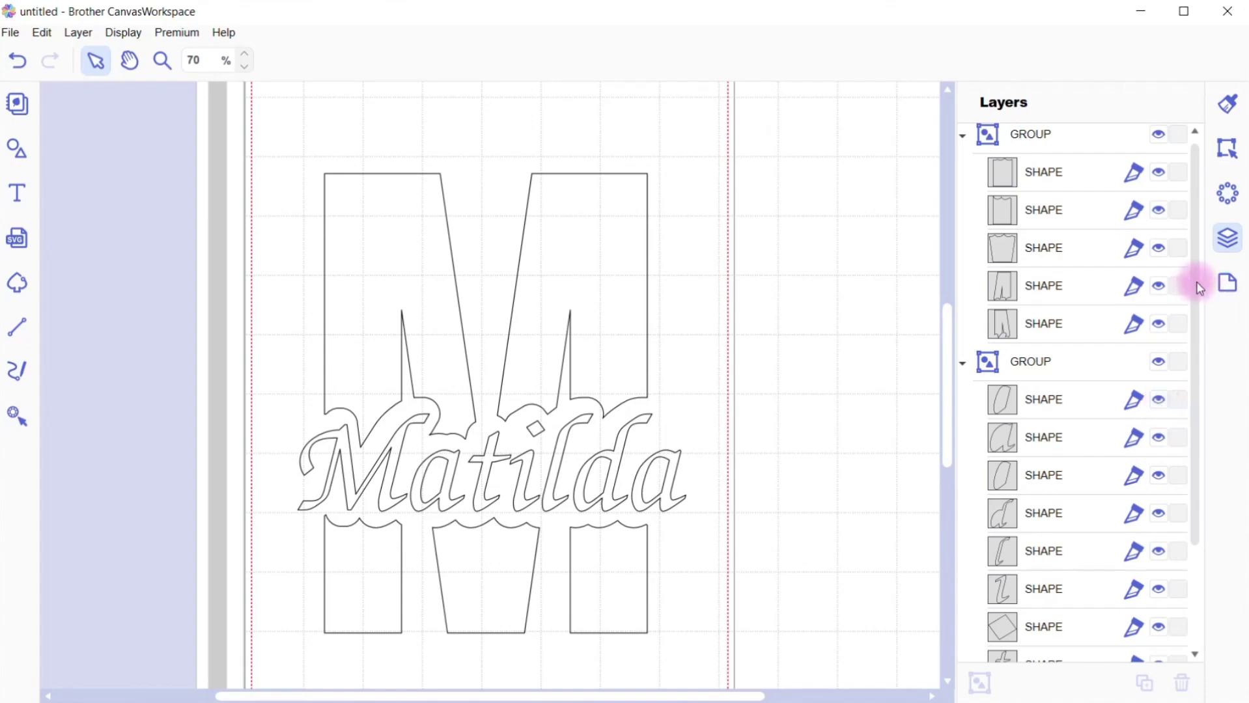
left_click_drag(1200, 286, 1200, 443)
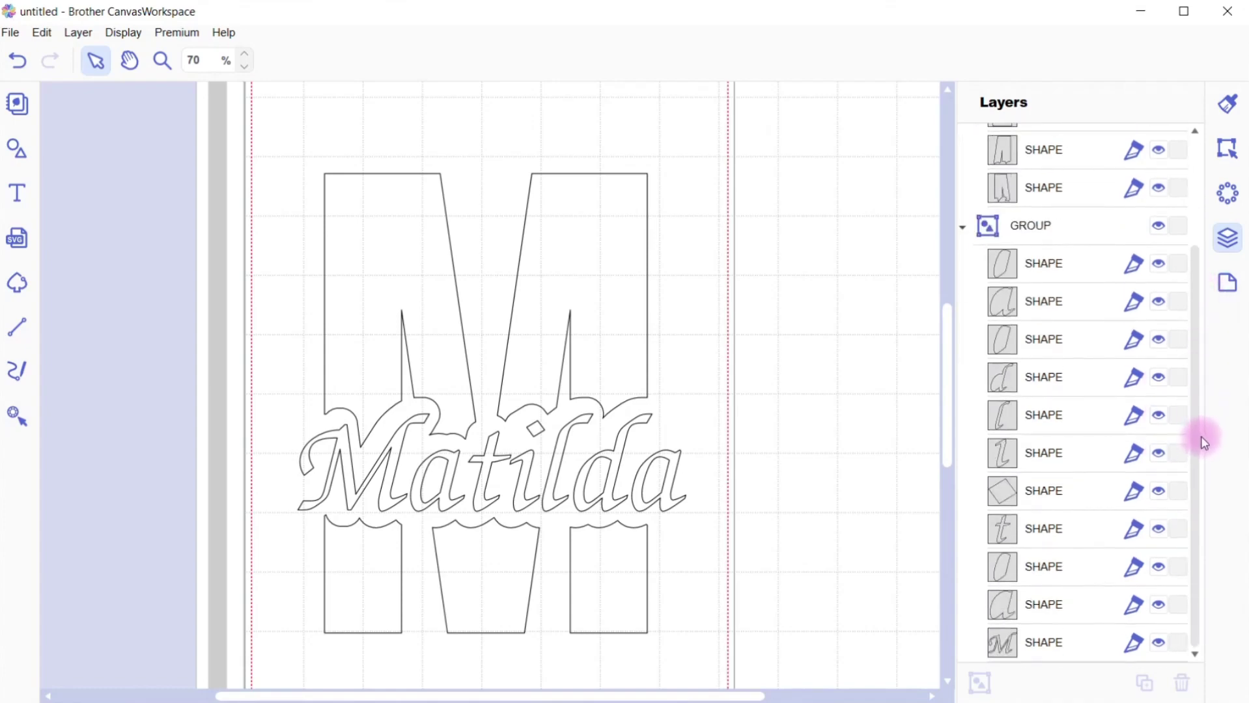
left_click_drag(1204, 397, 1197, 267)
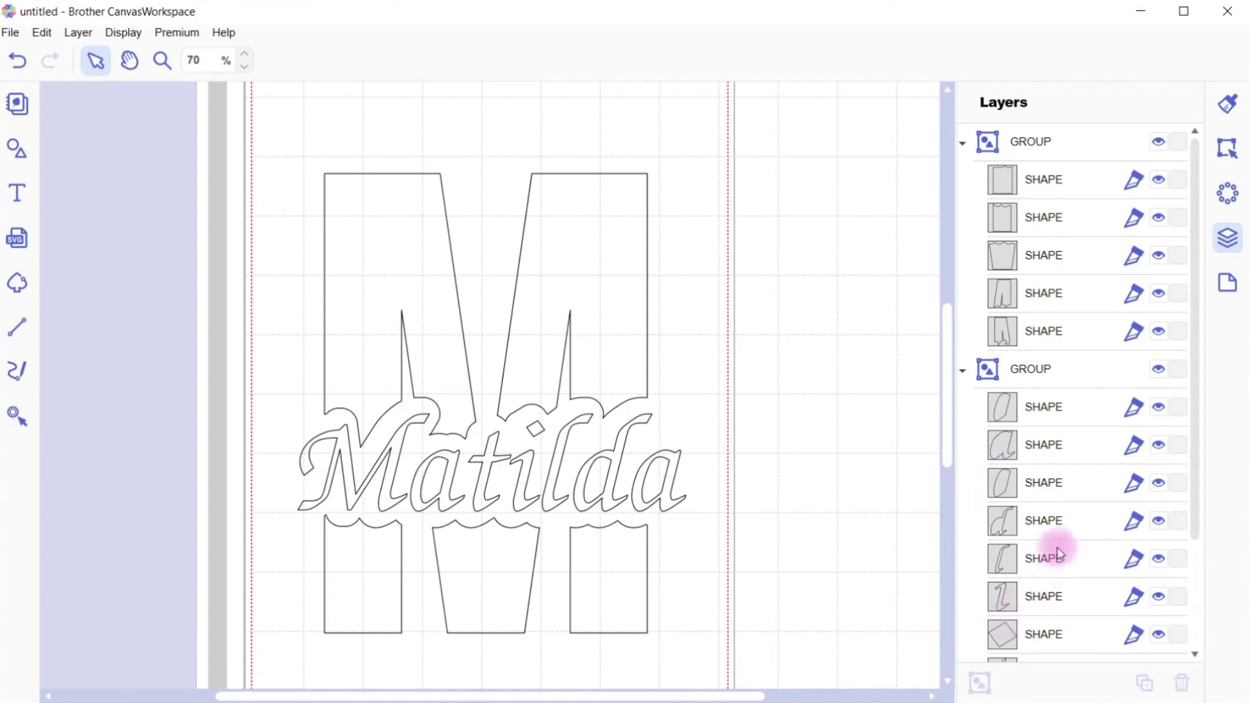
left_click(964, 373)
left_click(964, 373)
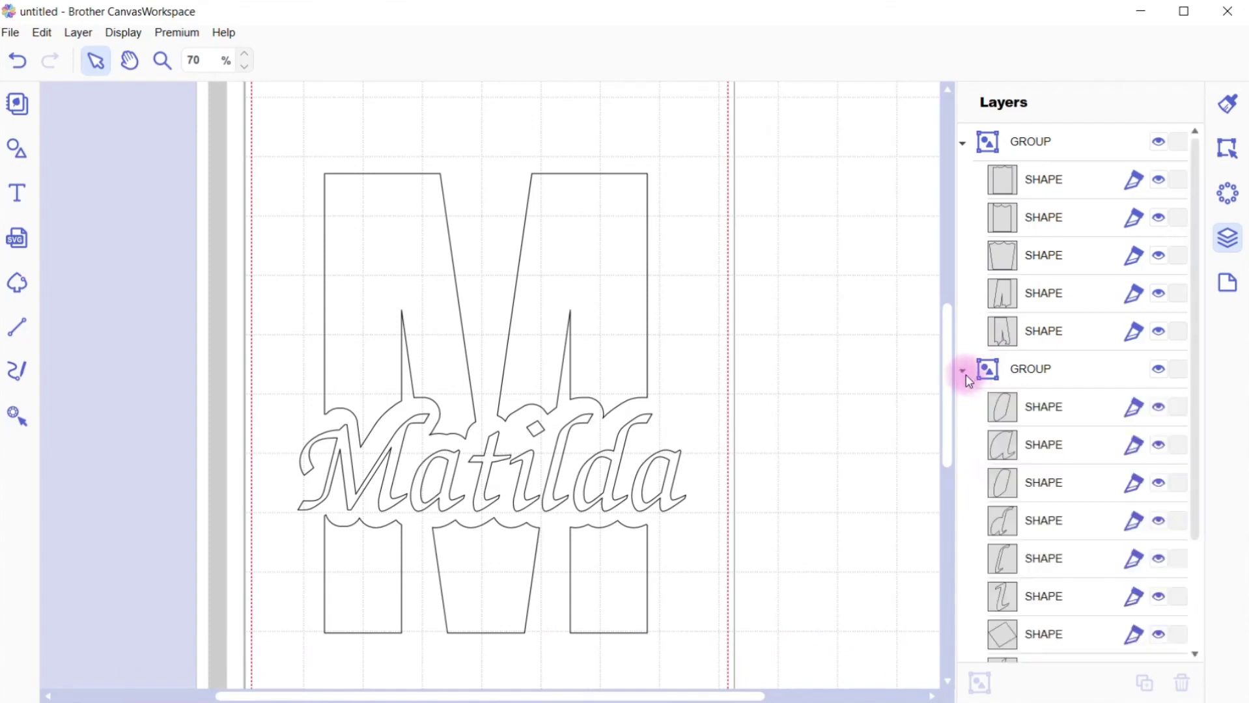
- Rename the M group's first shape layer to 'M'
left_click(1054, 185)
double_click(1054, 182)
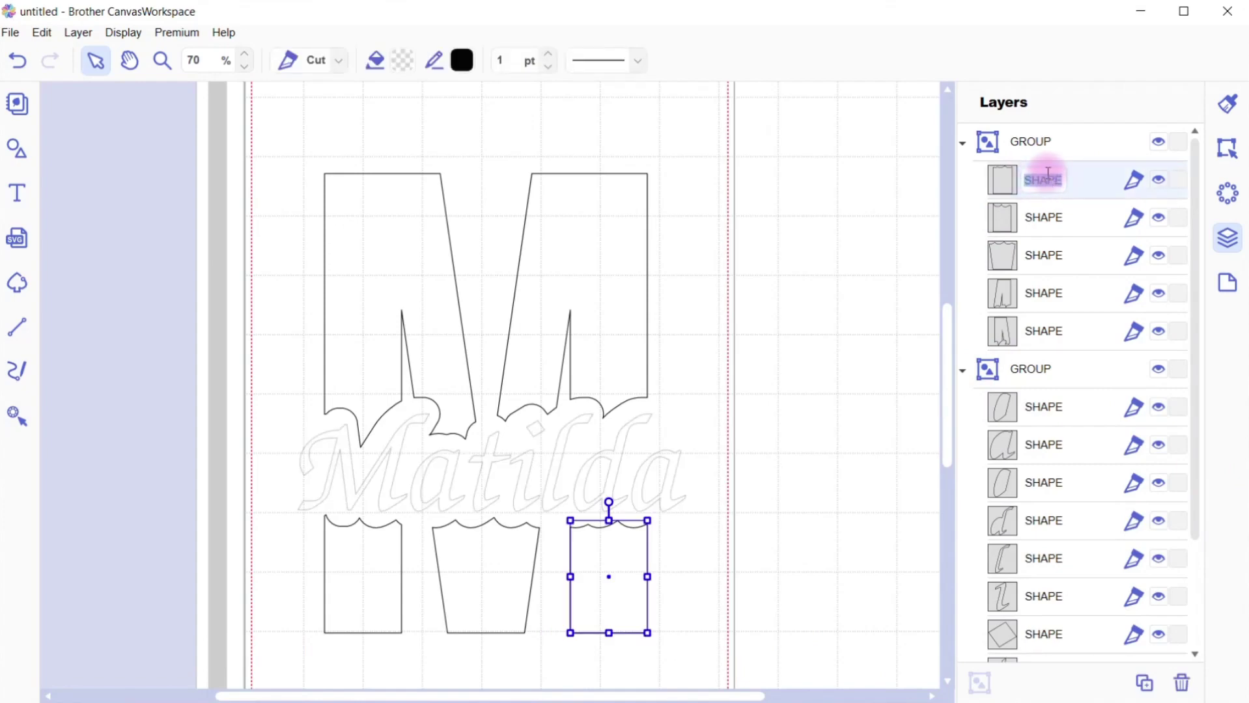
type("M")
left_click(1089, 149)
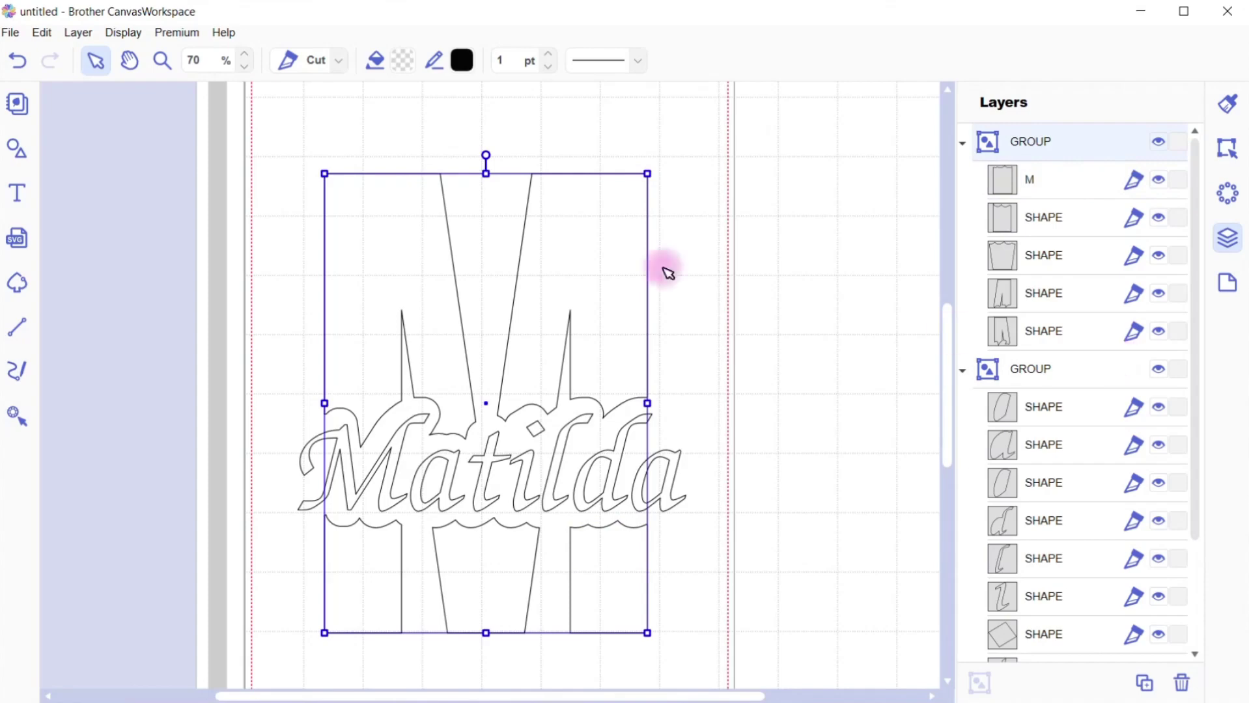
- Start a new document, discarding the unsaved changes to the imported design
left_click(10, 34)
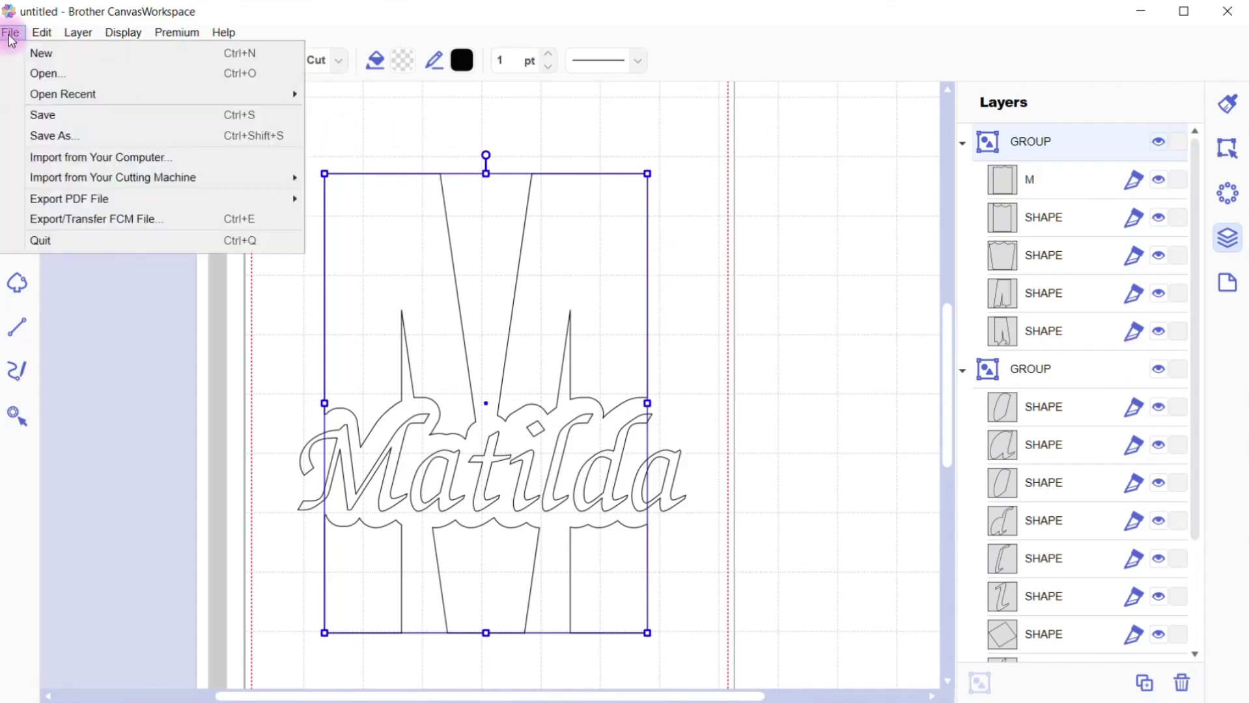
left_click(45, 54)
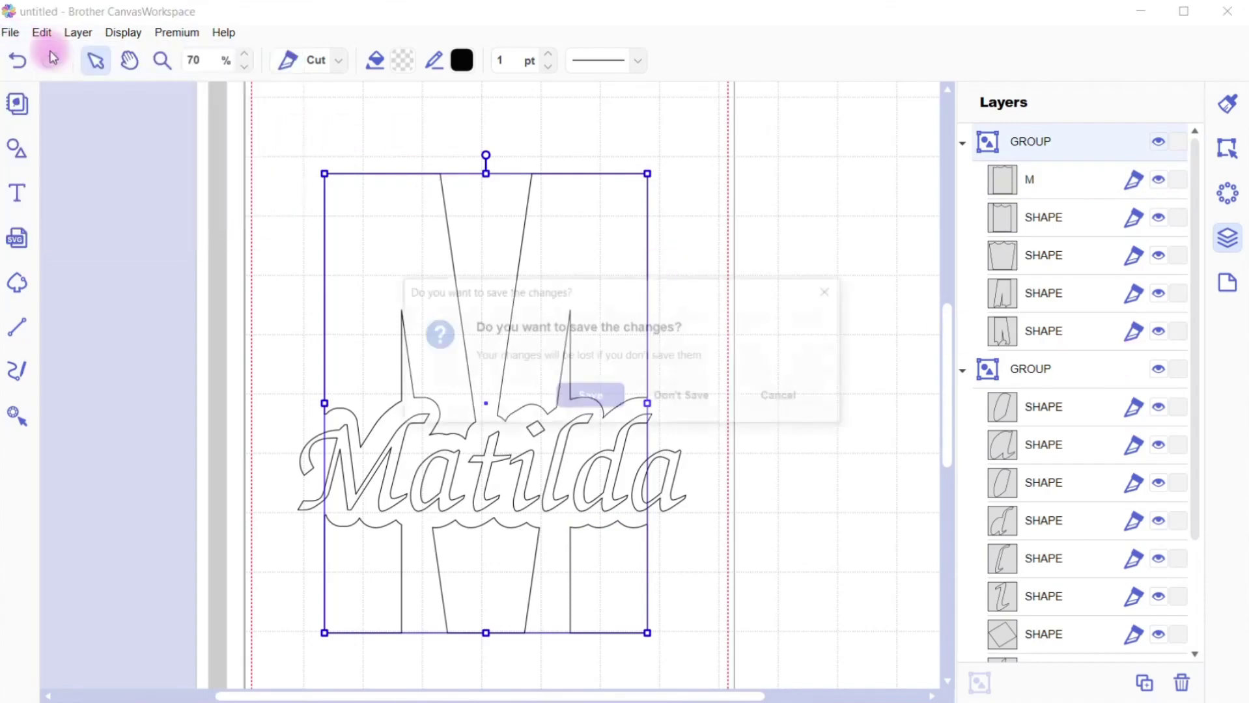
left_click(690, 396)
- Reopen the recent 'M for Matilda.cwprj' project and inspect its TEXT and SHAPE layers
left_click(21, 35)
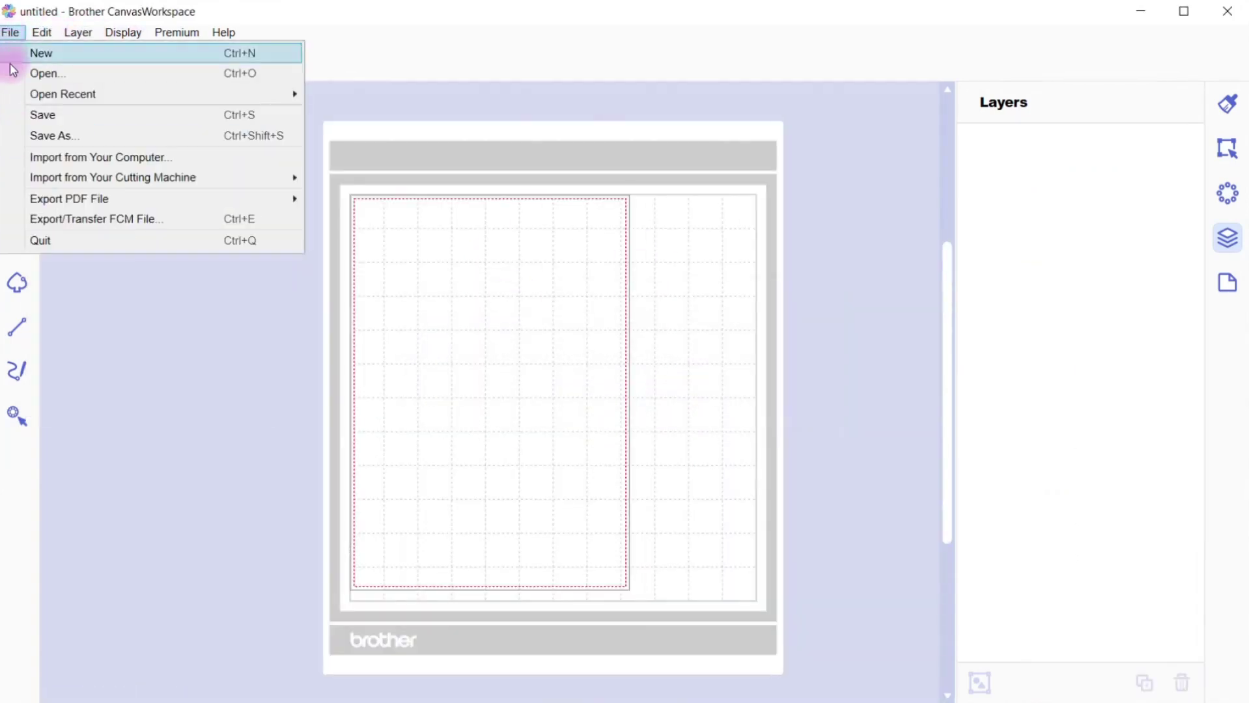
mouse_move(161, 91)
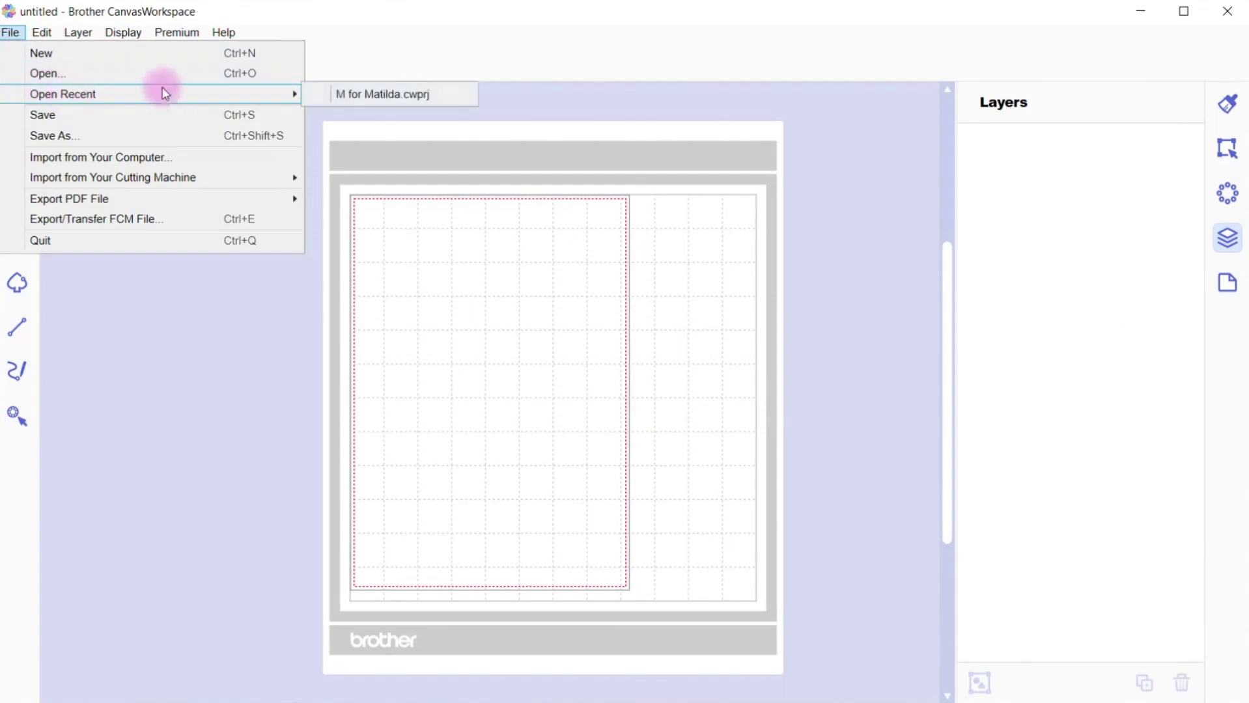
left_click(364, 97)
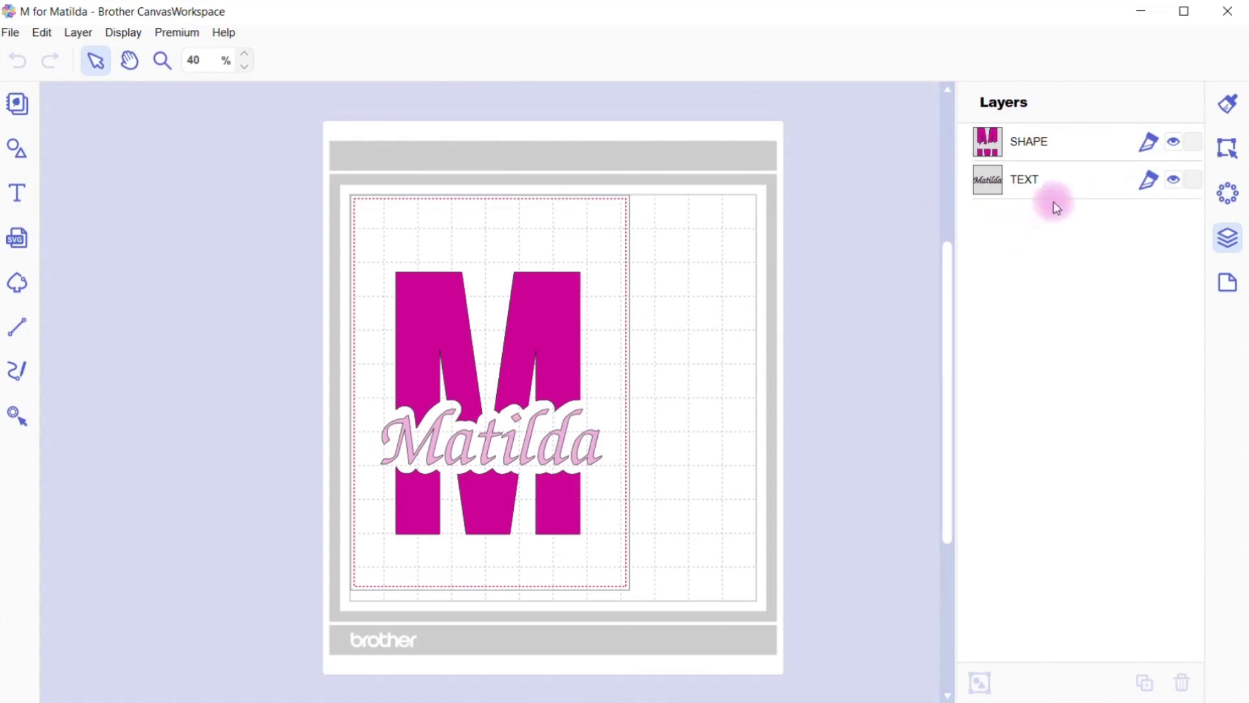
left_click(1033, 182)
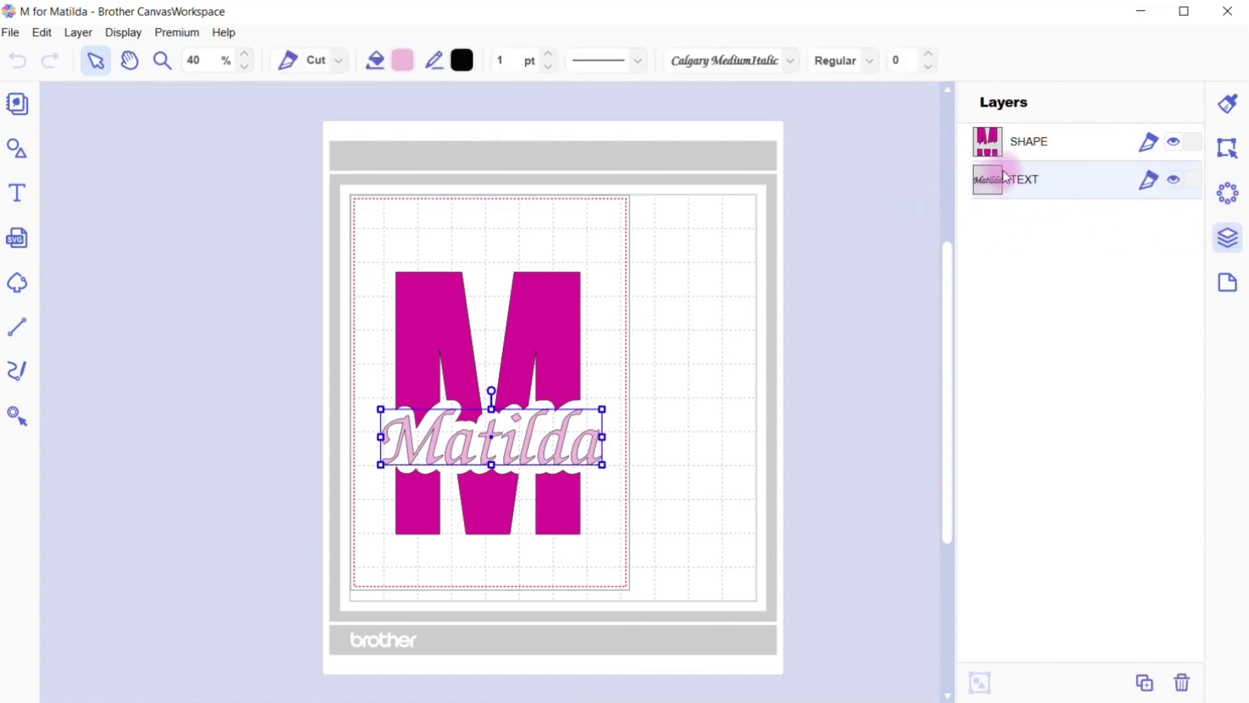
left_click(1025, 144)
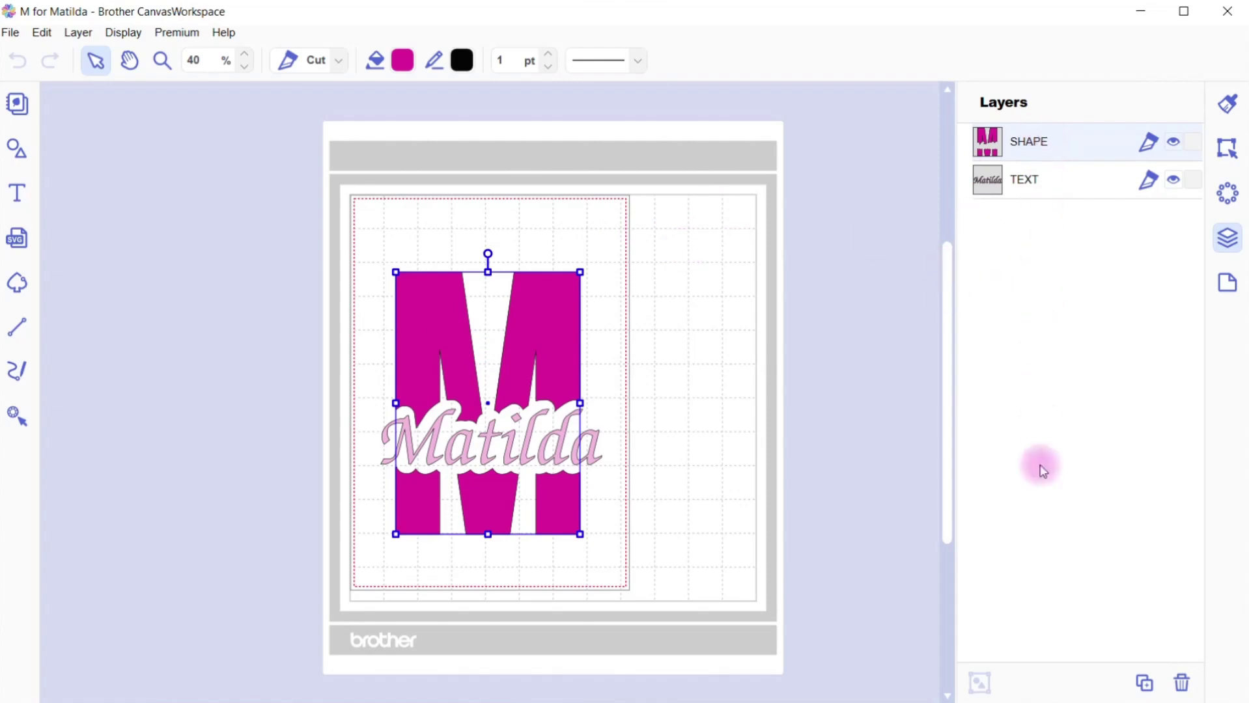
left_click(872, 360)
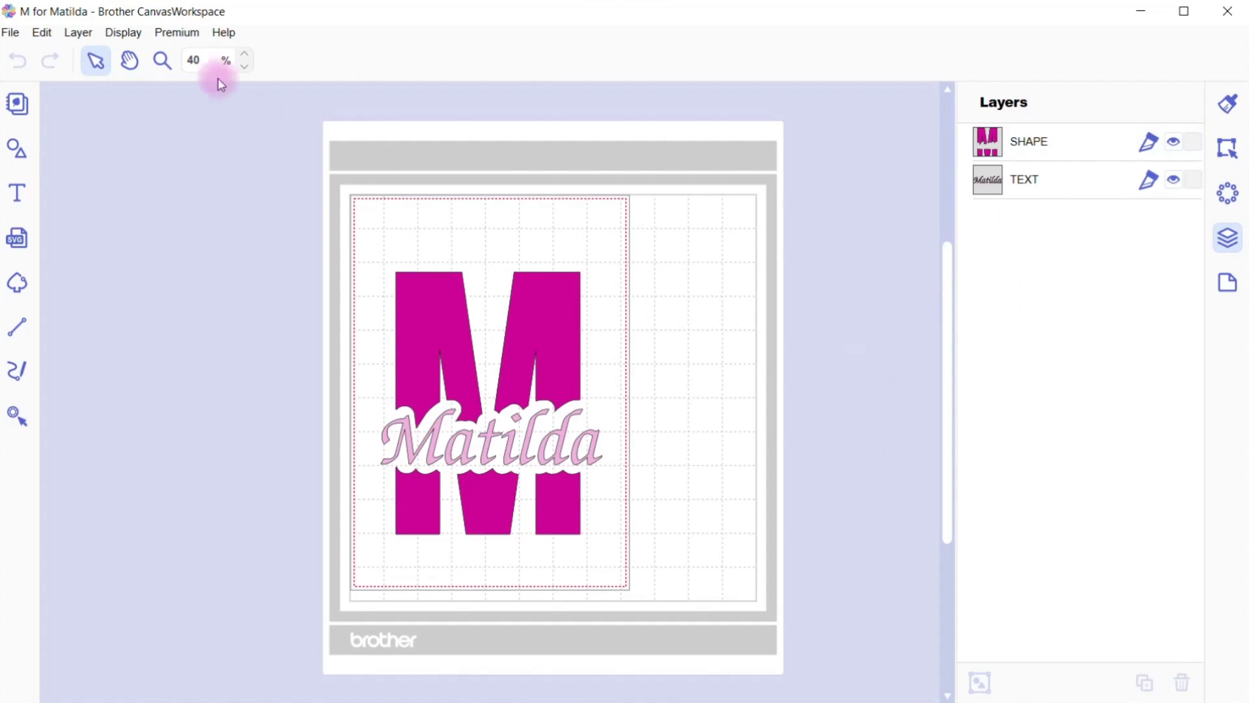
- Transfer the M for Matilda FCM file over the internet to the registered cutting machine
left_click(12, 34)
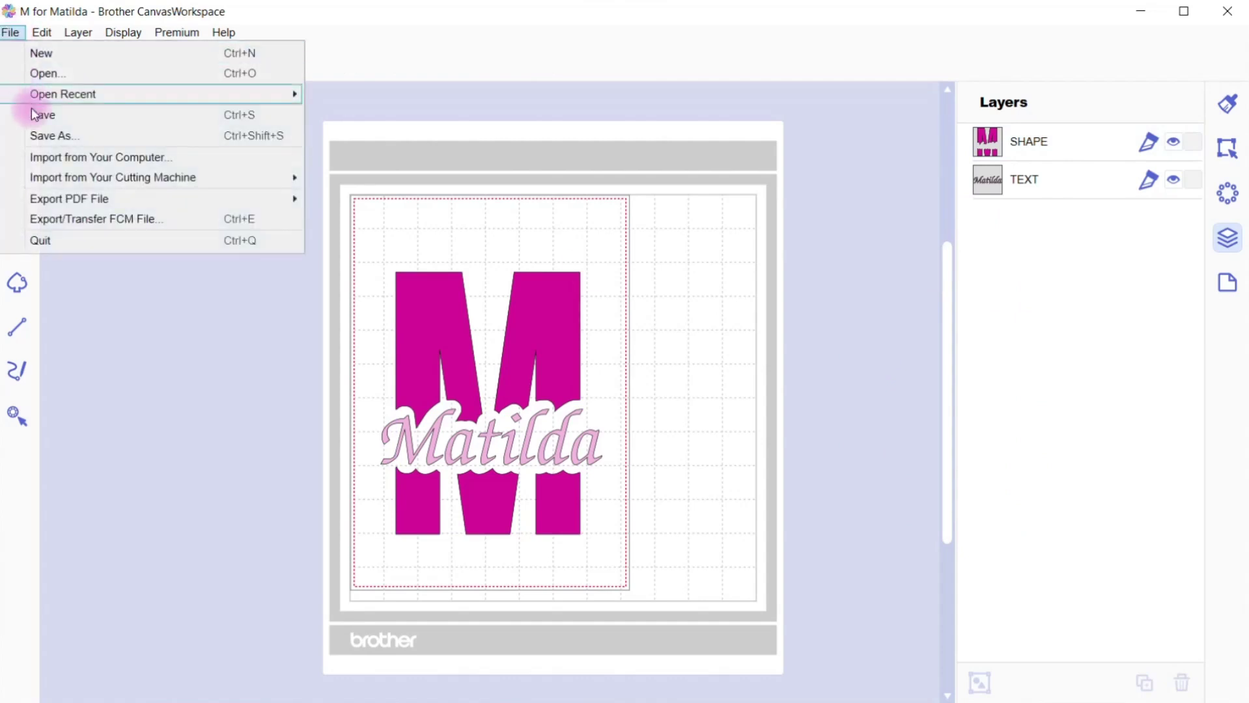
left_click(70, 221)
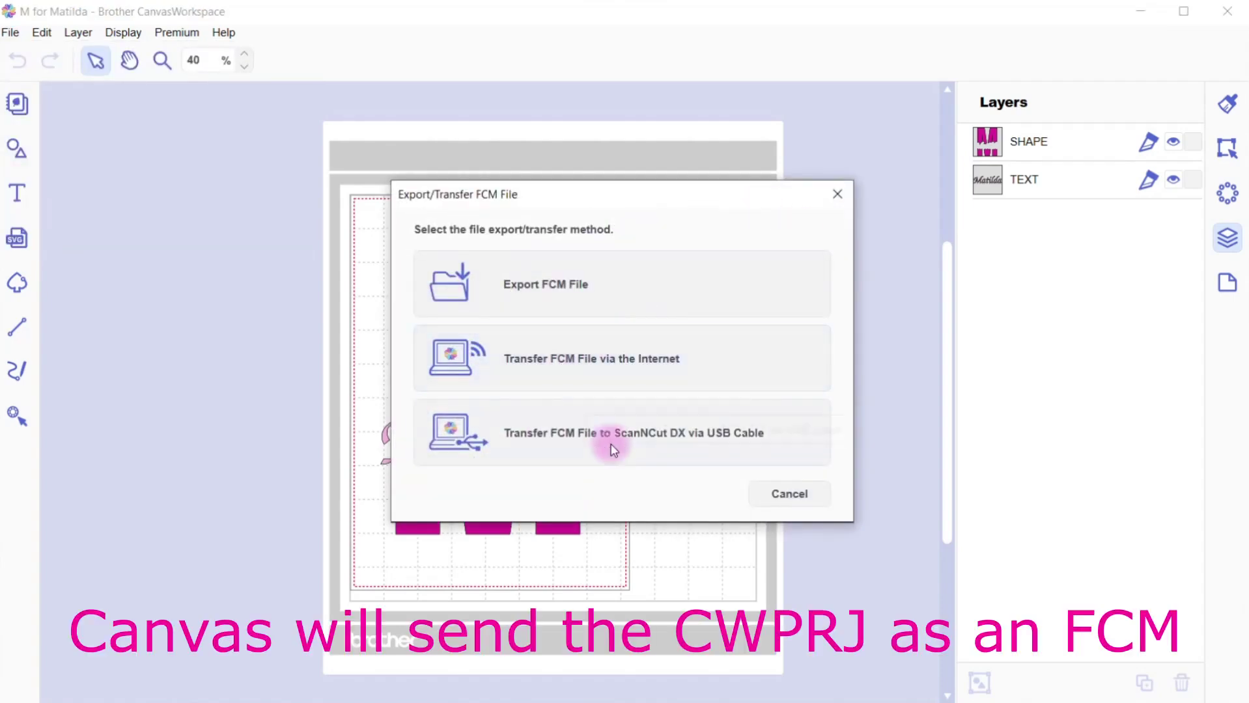
left_click(546, 367)
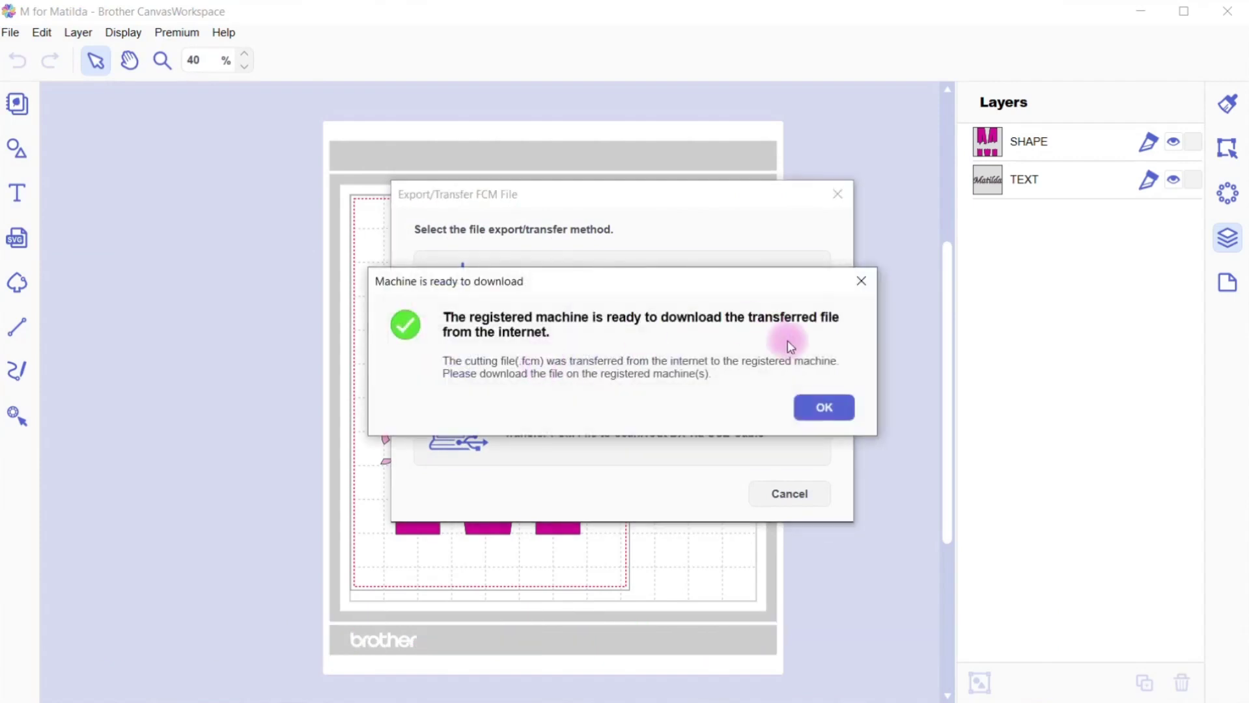
left_click(822, 405)
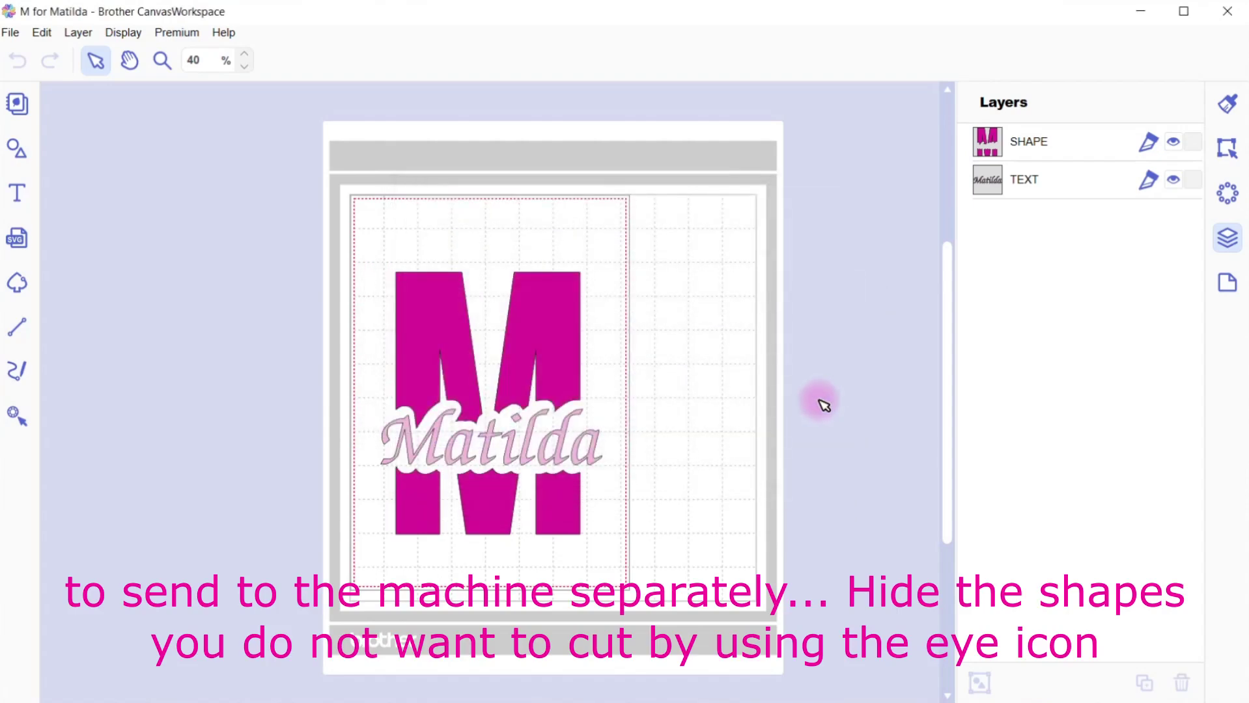
left_click(591, 464)
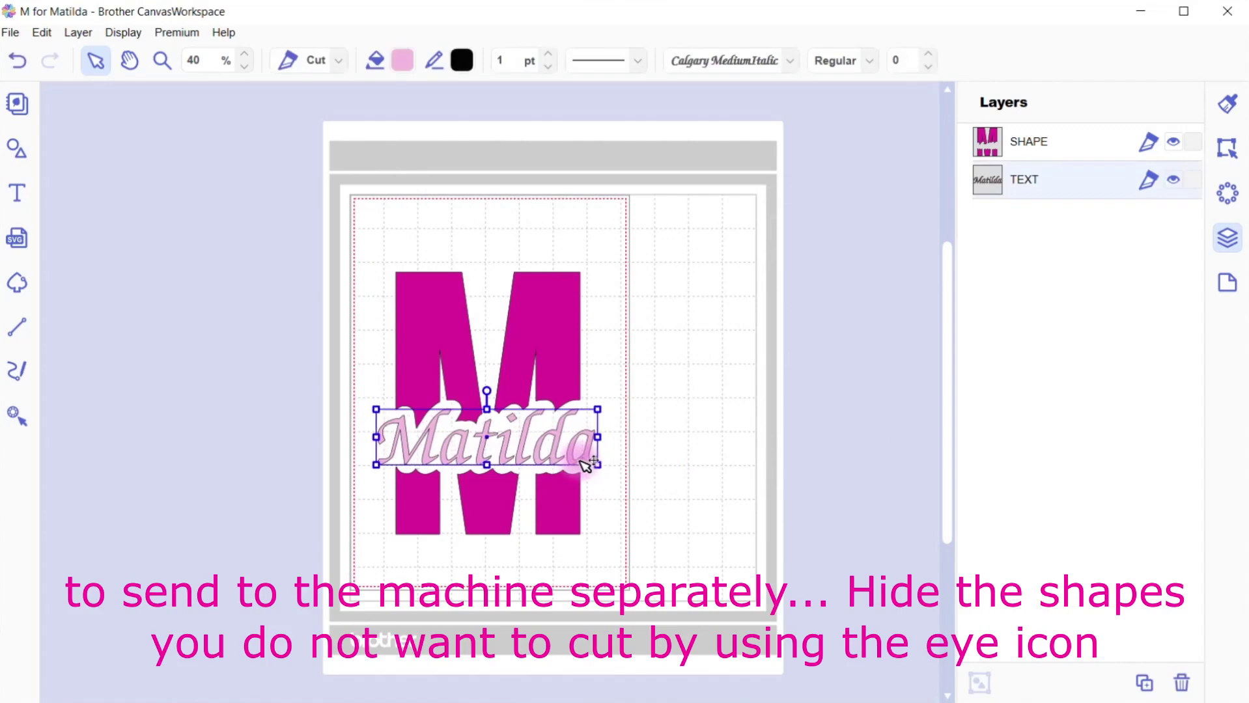
left_click(681, 456)
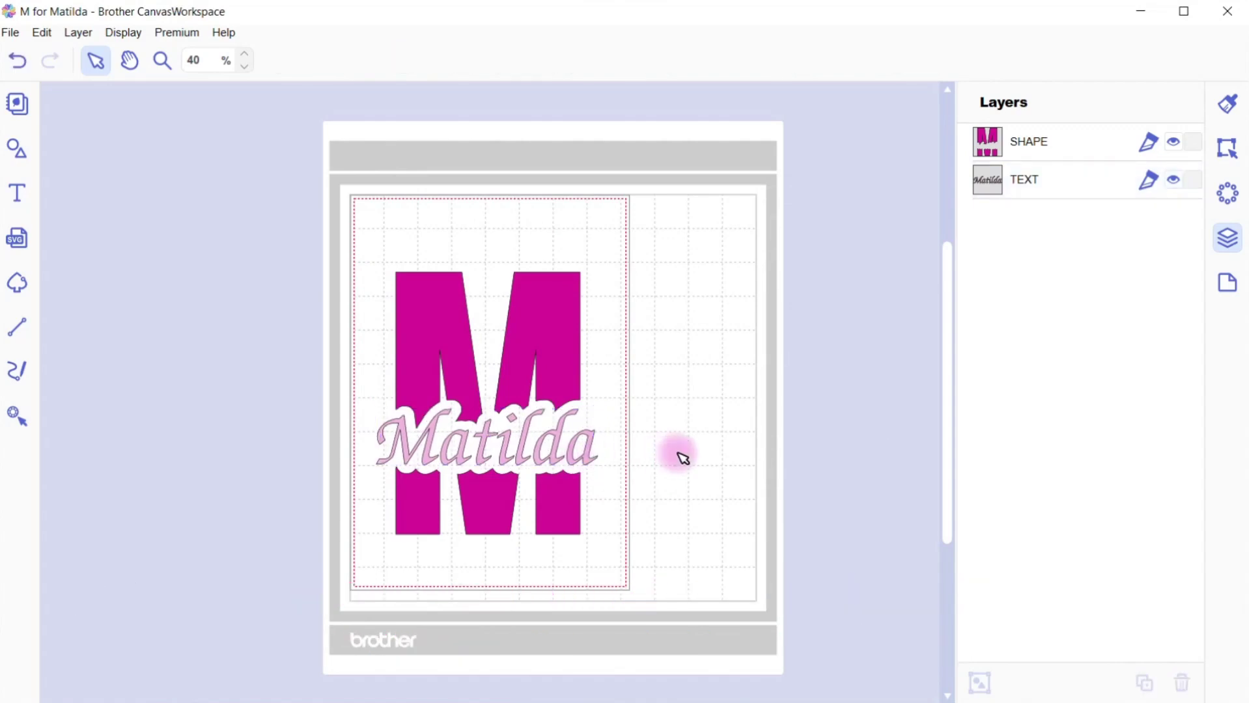